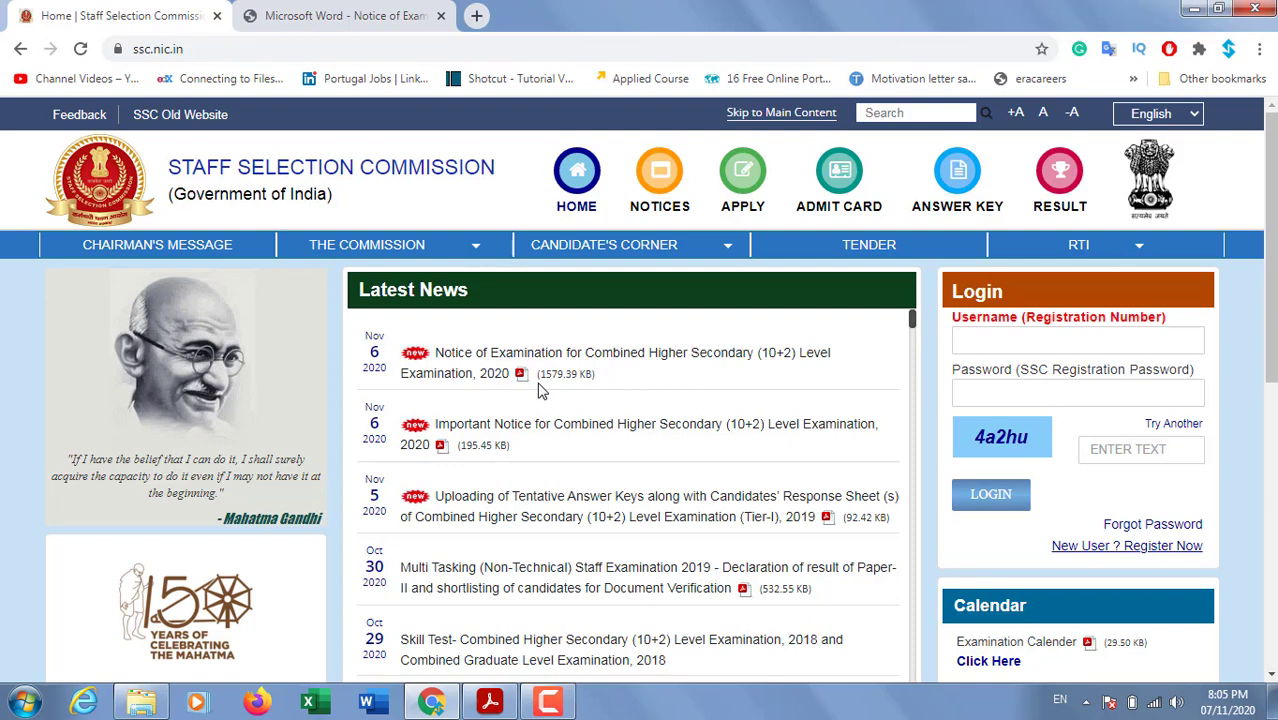
# - Switch to the CHSL notice PDF in Adobe Acrobat Reader and look over its first page
pyautogui.click(490, 700)
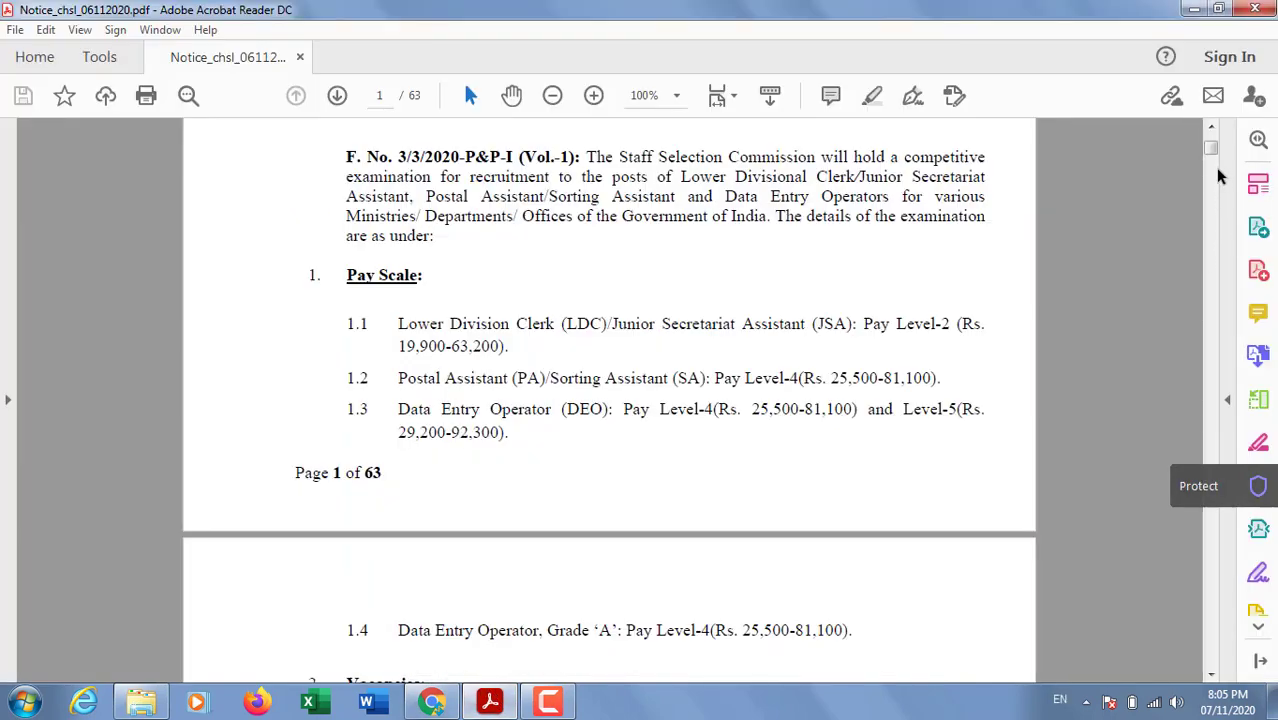
pyautogui.moveTo(1211, 152); pyautogui.dragTo(1211, 128)
pyautogui.scroll(-5, 826, 486)
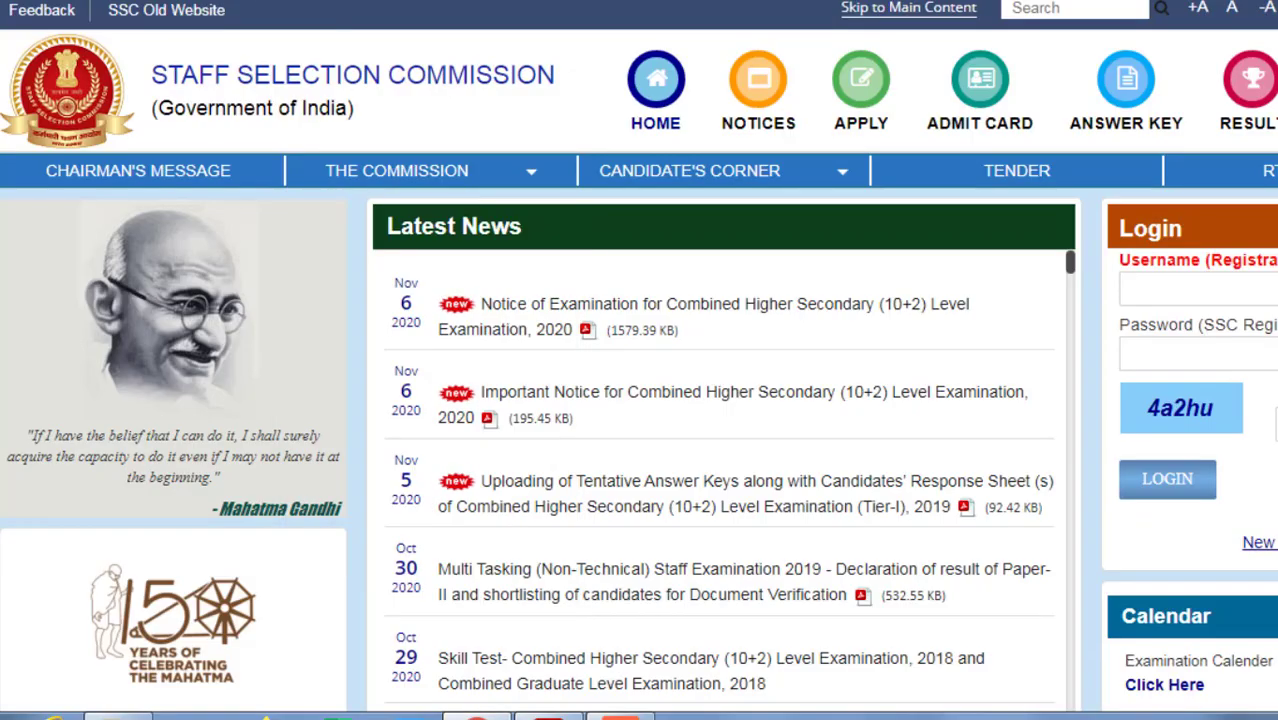
# - Open the Notice of Examination for Combined Higher Secondary (10+2) Level Examination, 2020 and read its dates, pay scale and vacancies sections
pyautogui.click(633, 305)
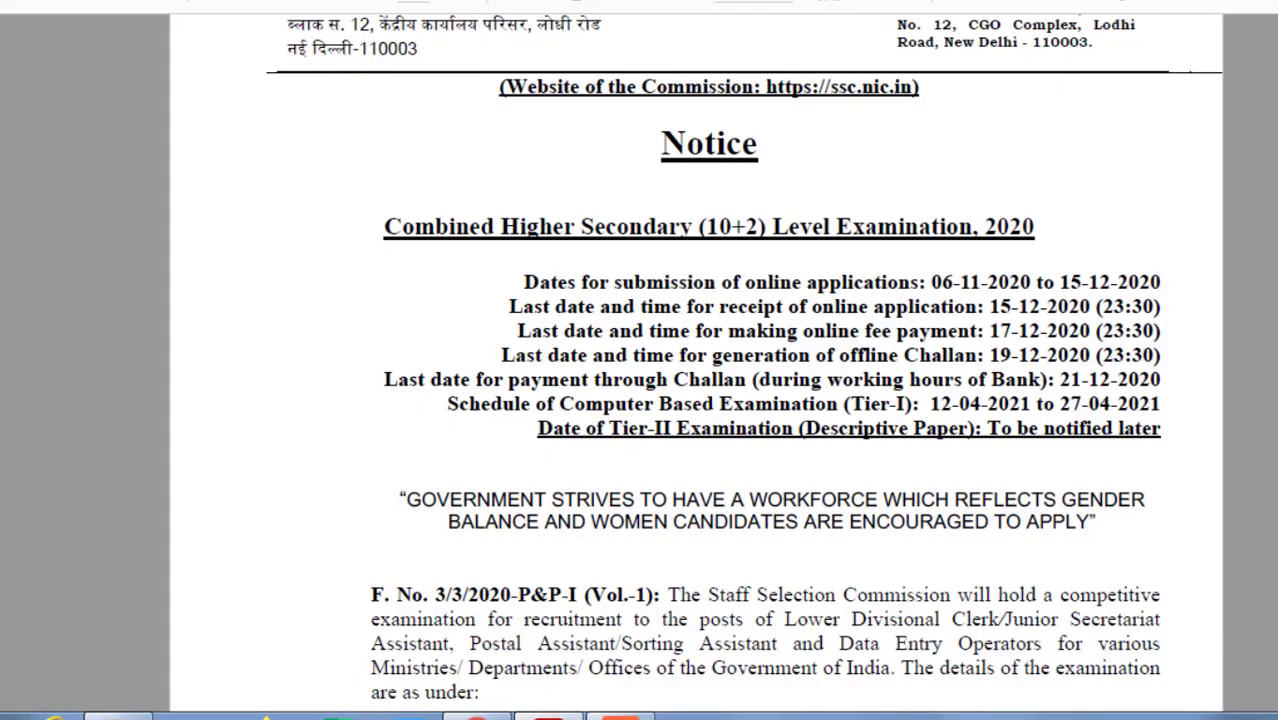
pyautogui.scroll(-5, 744, 357)
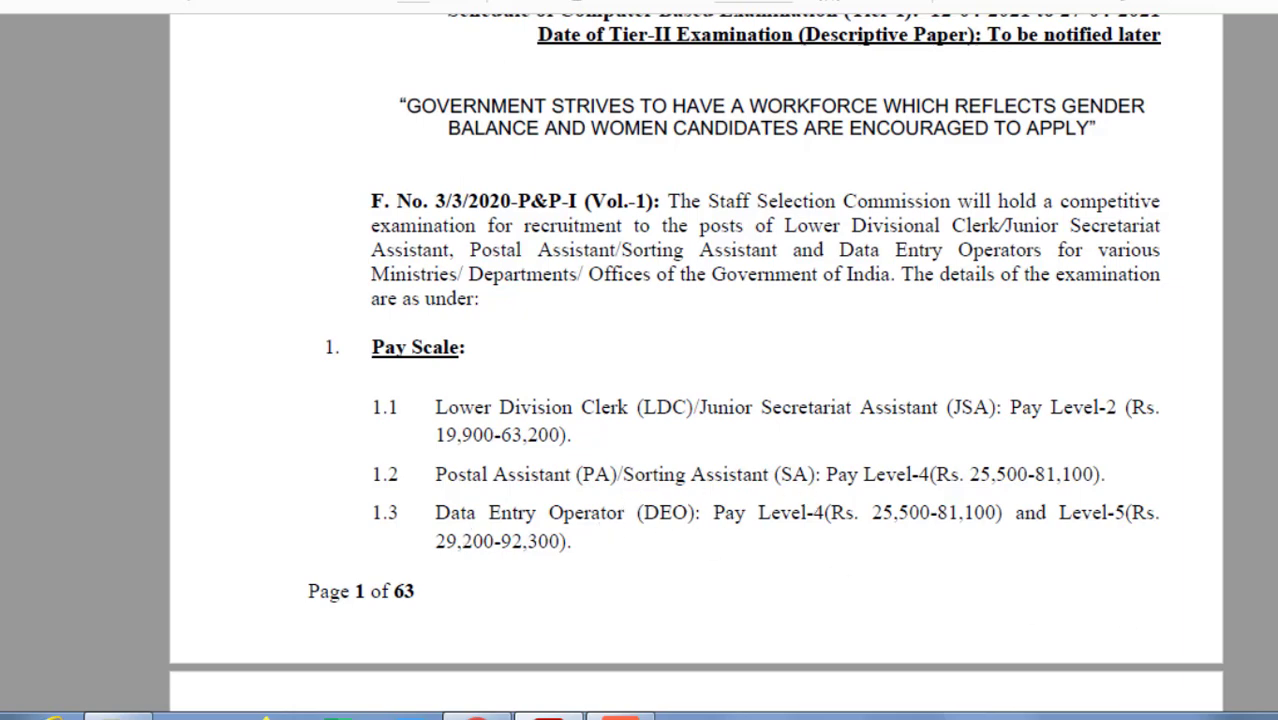
pyautogui.scroll(-5, 695, 342)
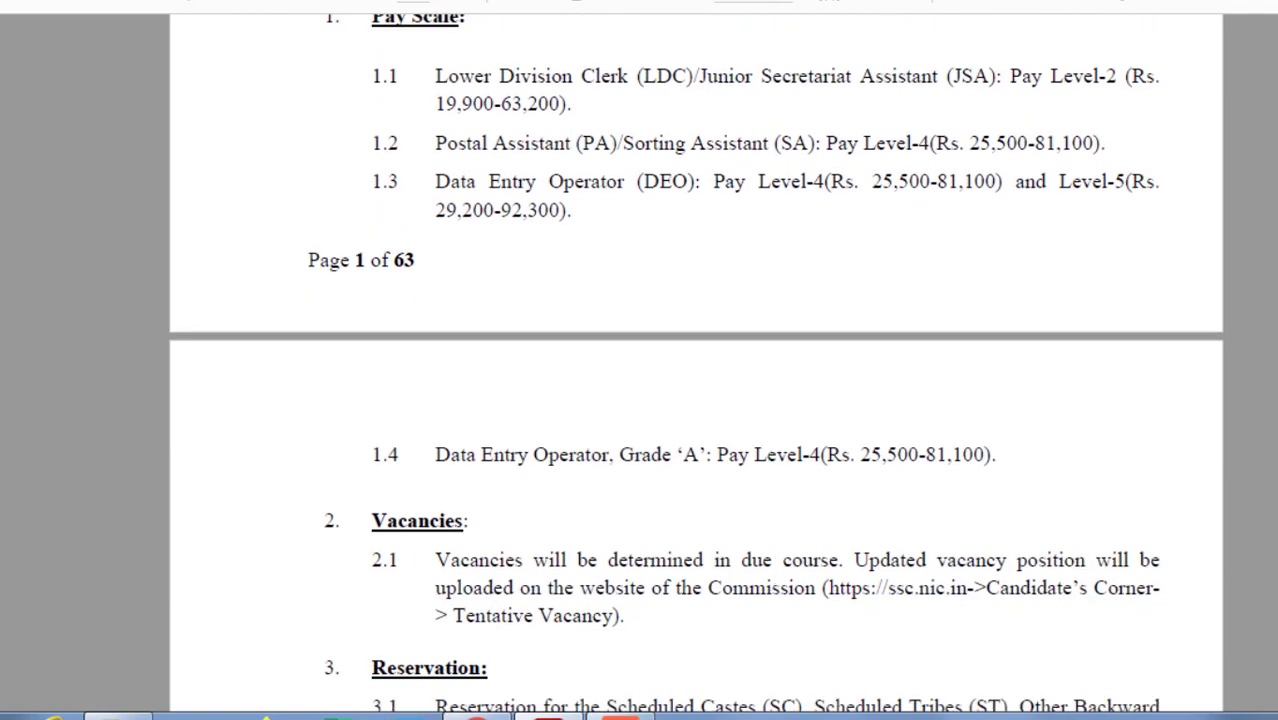
pyautogui.scroll(-2, 695, 363)
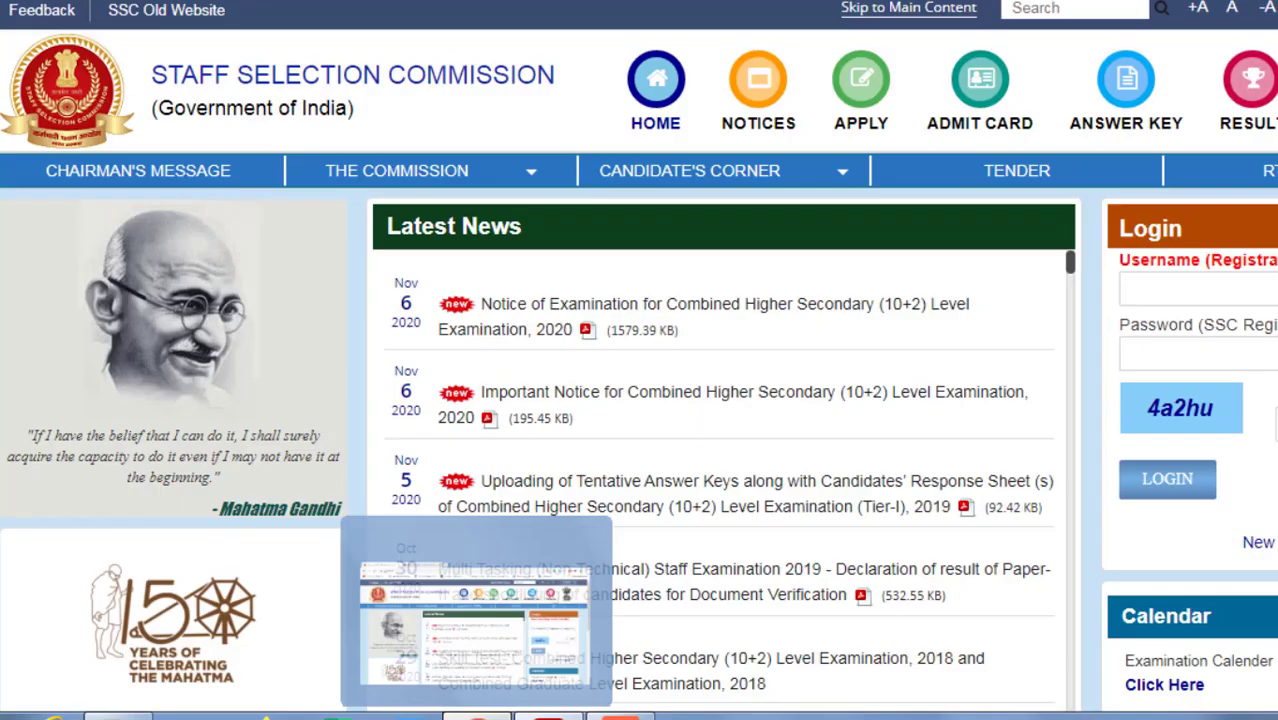
# - Return to the SSC website in the browser and open the Tentative Vacancy page for candidates in a new tab
pyautogui.click(477, 605)
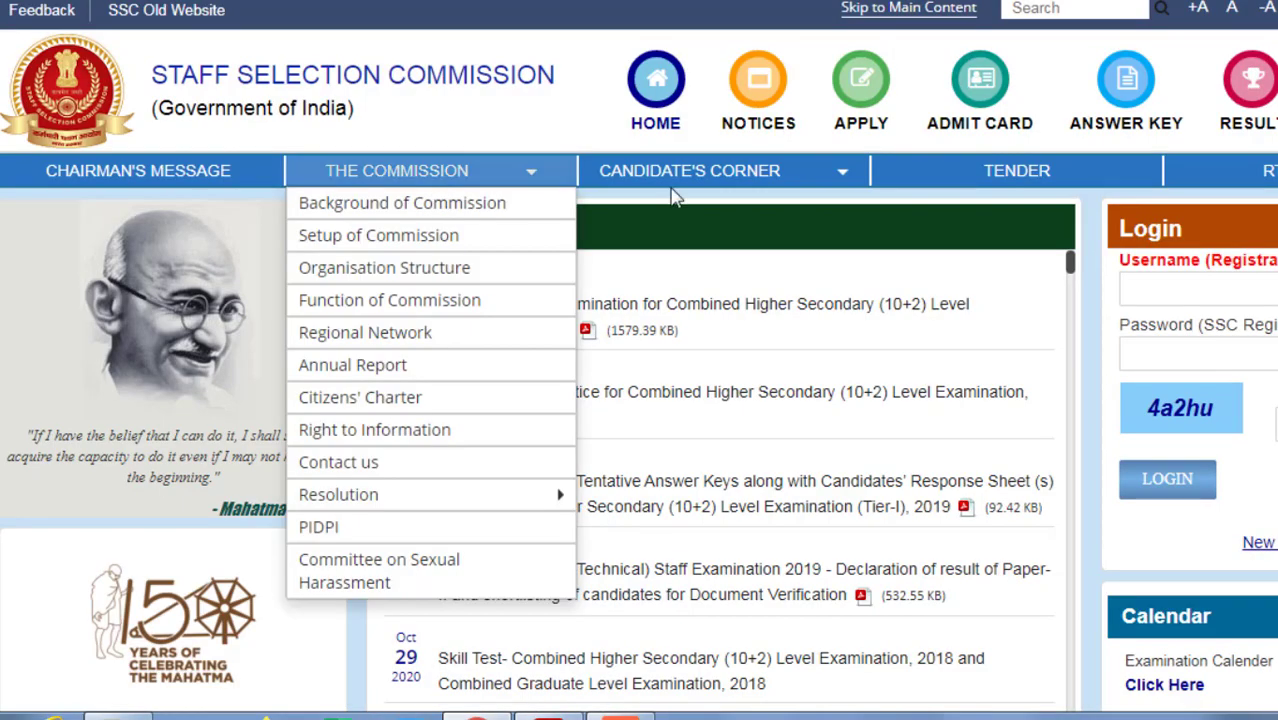
pyautogui.moveTo(657, 190)
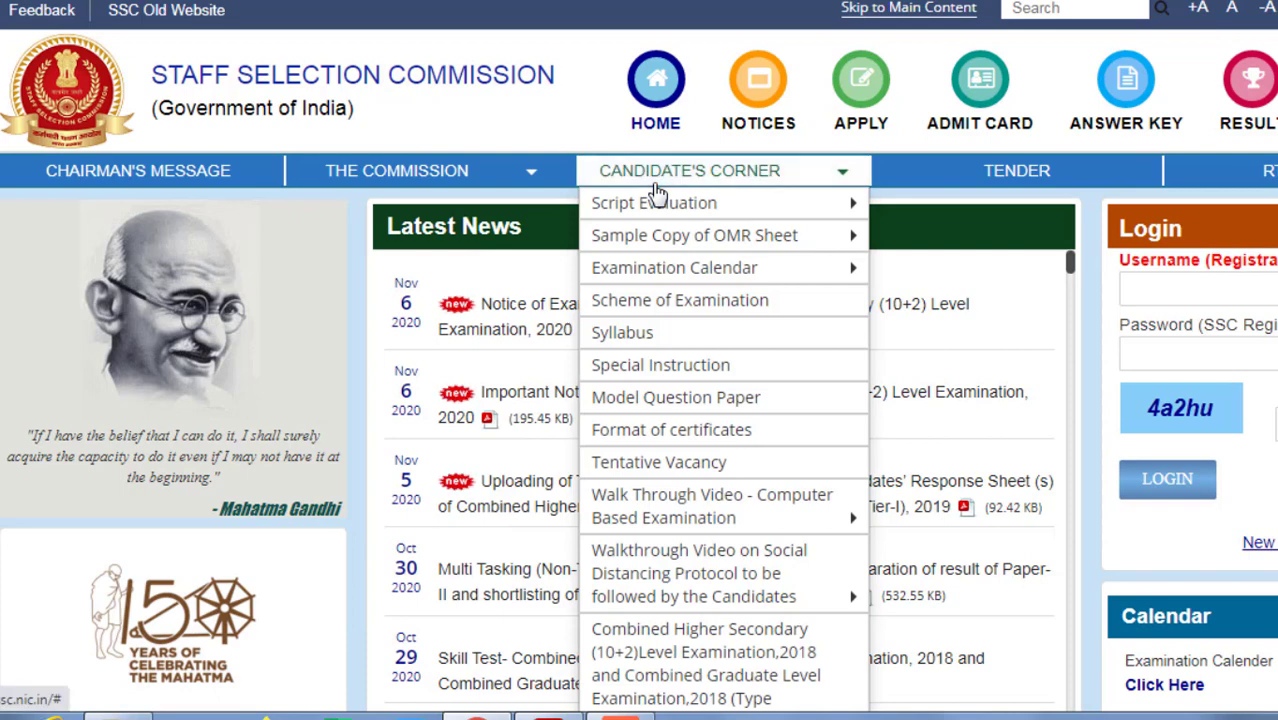
pyautogui.rightClick(660, 468)
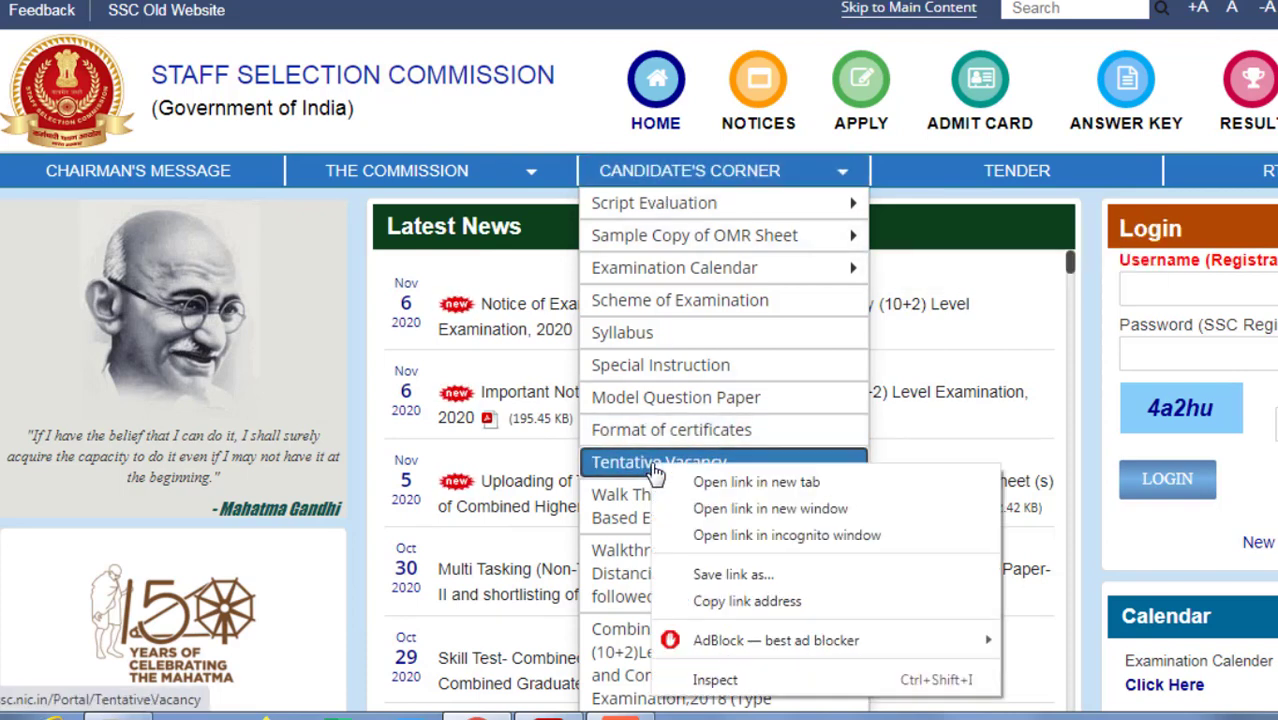
pyautogui.click(715, 480)
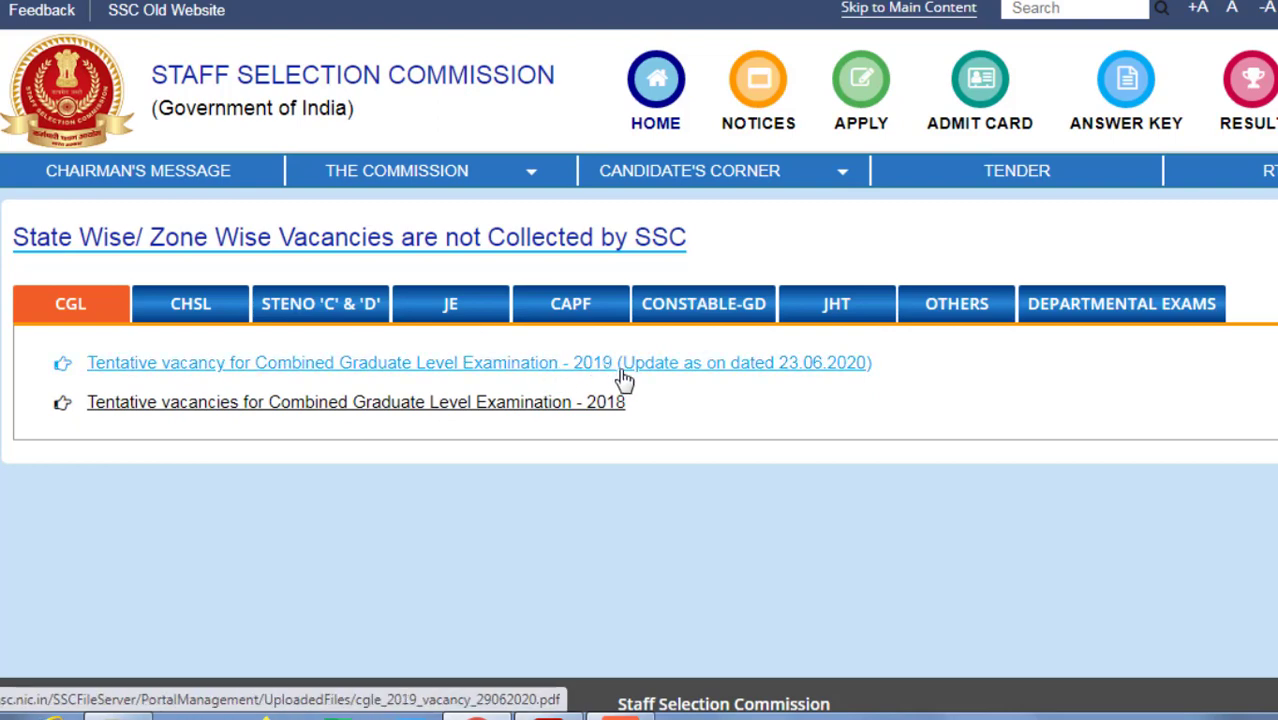
# - Check the tentative vacancy listings for CHSL, Steno 'C' & 'D' and JE
pyautogui.click(194, 320)
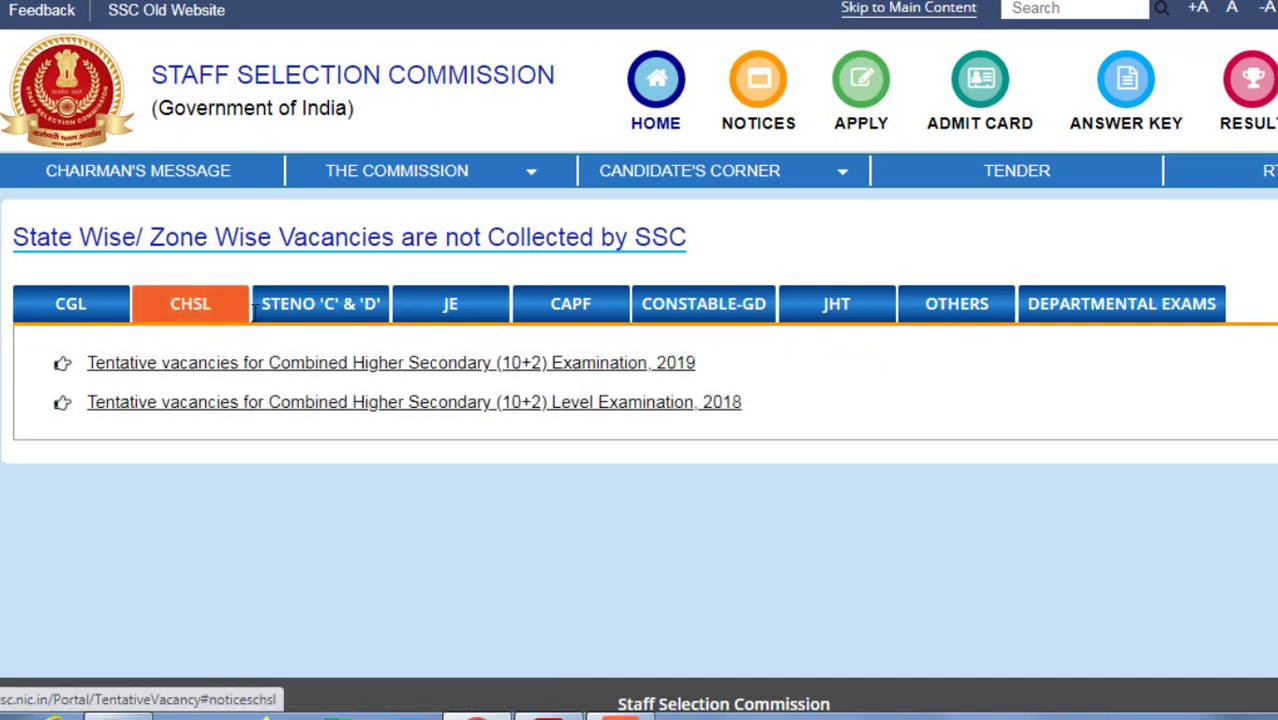
pyautogui.click(305, 314)
pyautogui.click(430, 314)
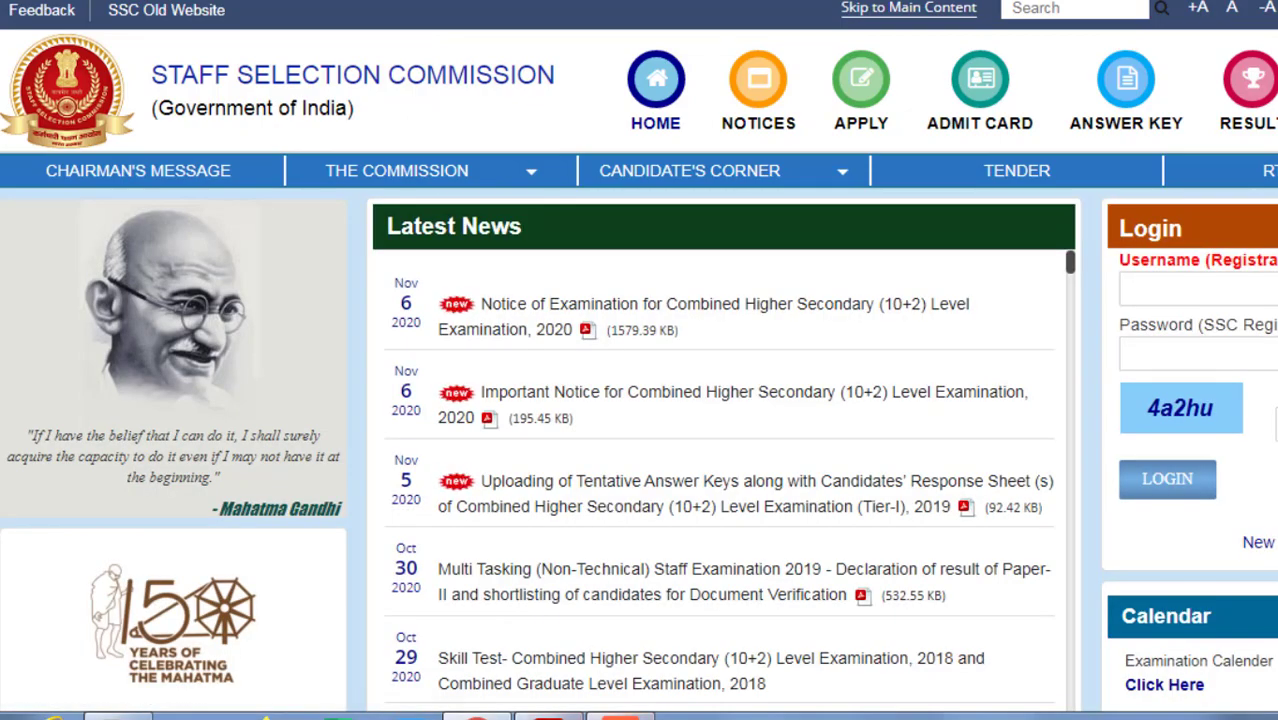
# - Switch back to the notice PDF and read the reservation and PwD disability sections, continuing as far as Age Limit
pyautogui.click(547, 620)
pyautogui.scroll(-3, 695, 400)
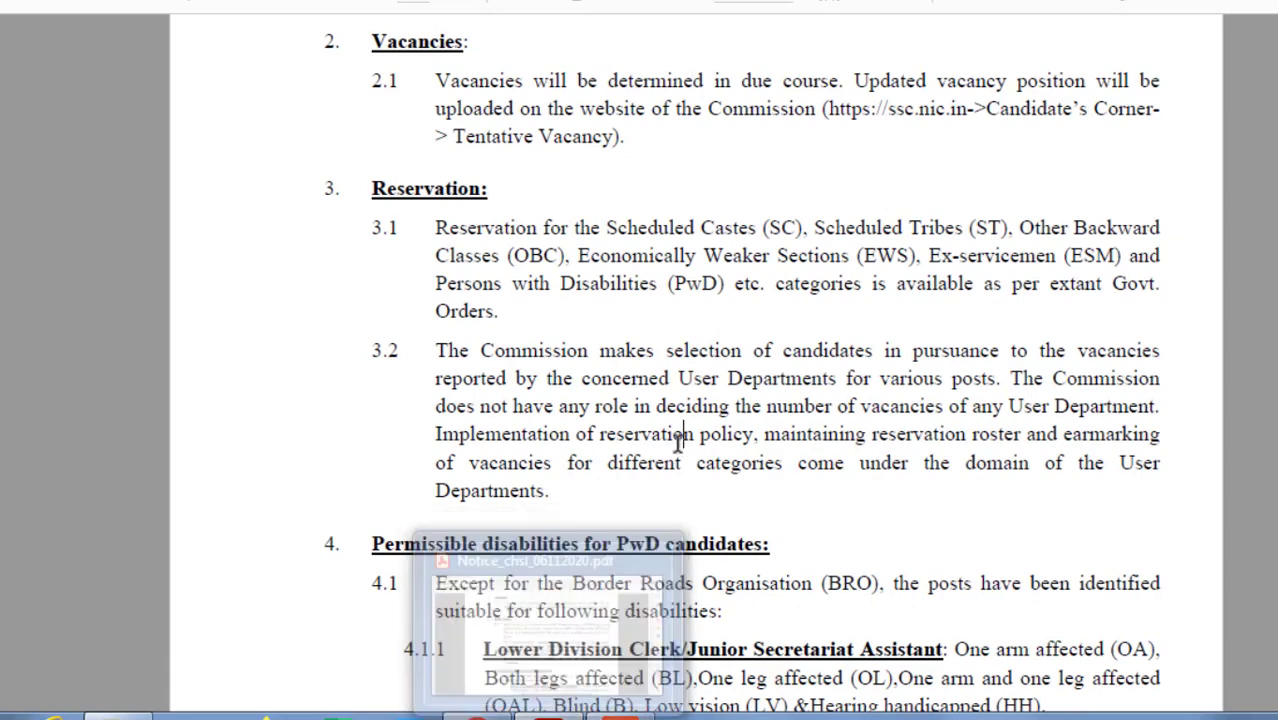
pyautogui.scroll(-1, 680, 450)
pyautogui.scroll(-2, 678, 452)
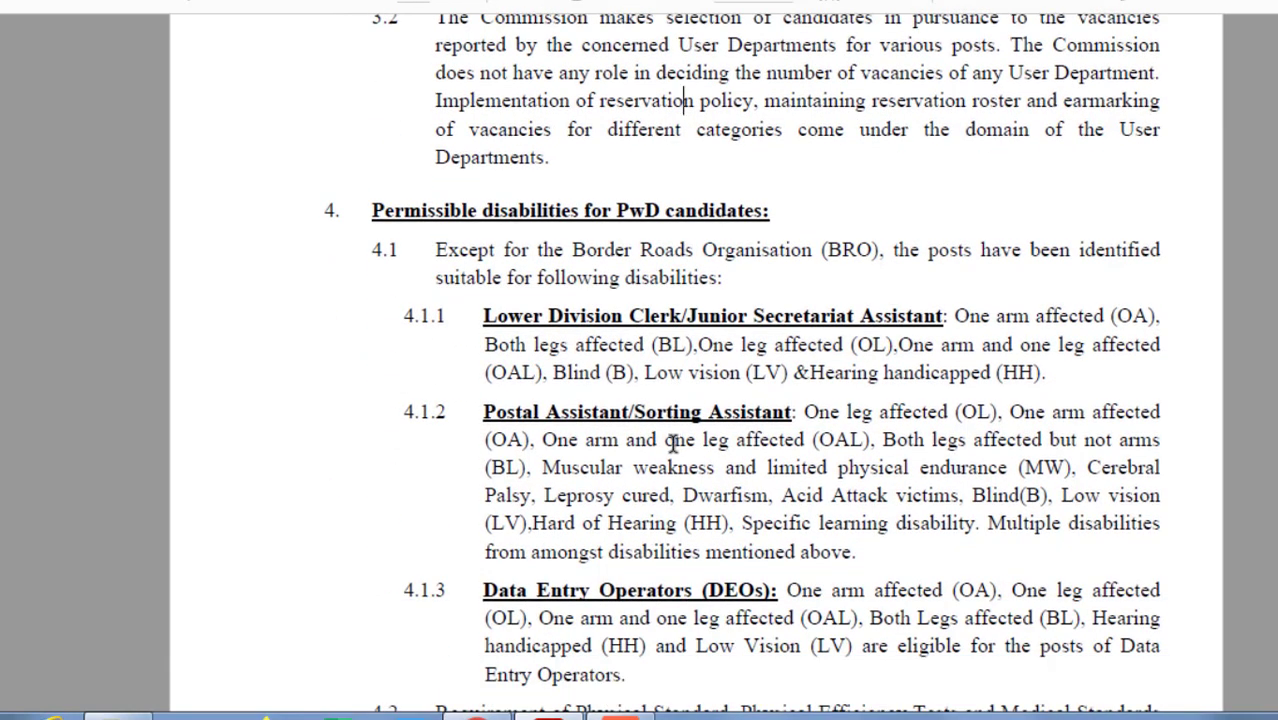
pyautogui.scroll(-5, 668, 441)
pyautogui.scroll(-2, 660, 441)
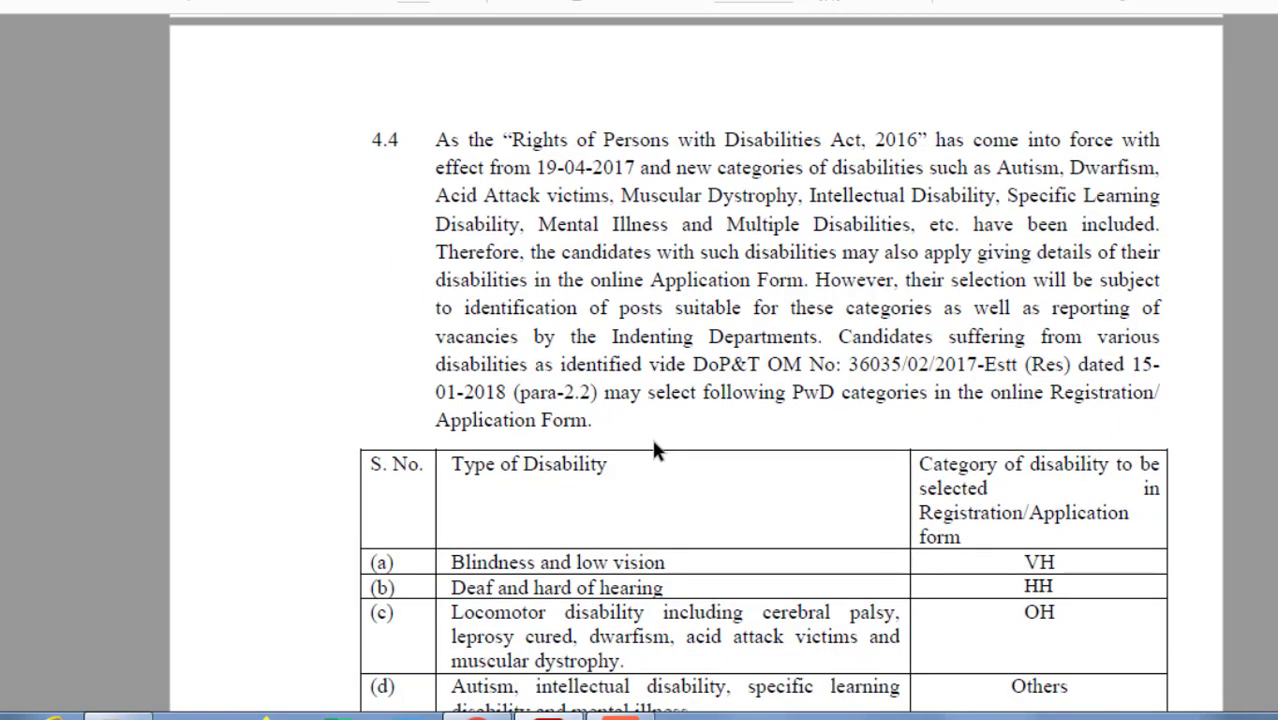
pyautogui.scroll(-5, 655, 446)
pyautogui.scroll(-10, 653, 440)
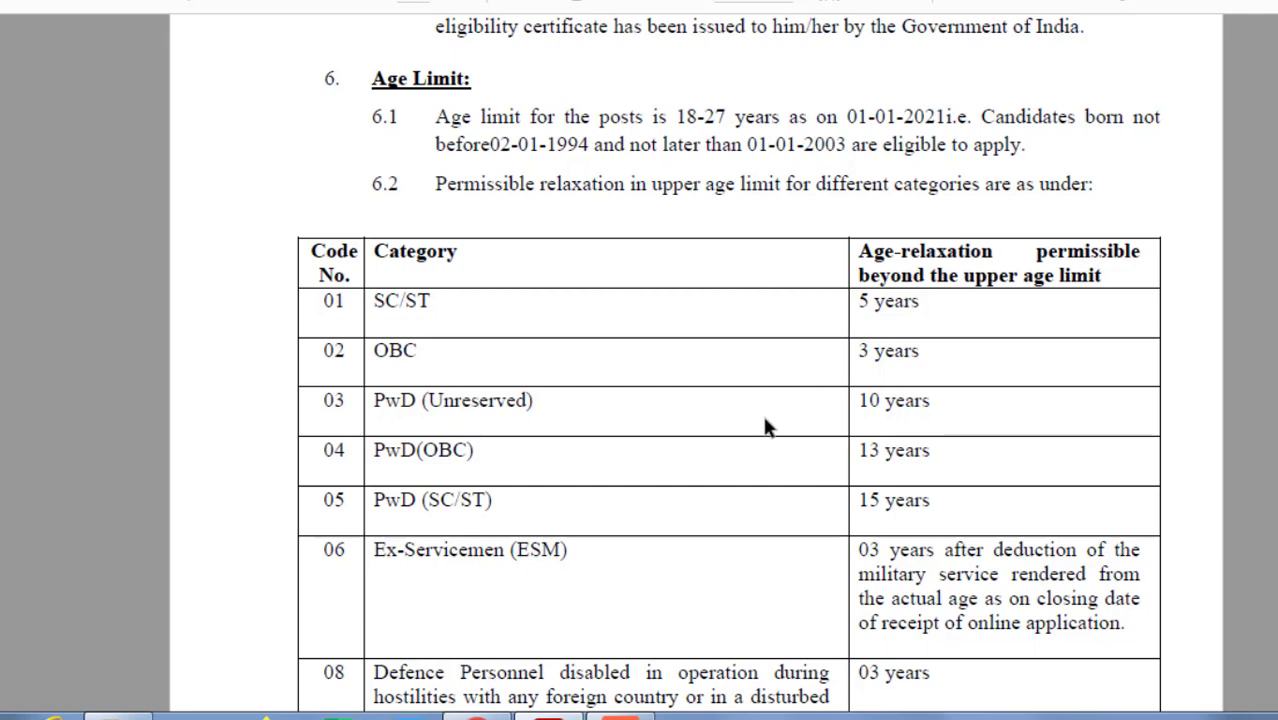
# - Examine the age relaxation table for all categories and the remaining age limit rules of the notice
pyautogui.scroll(-3, 764, 420)
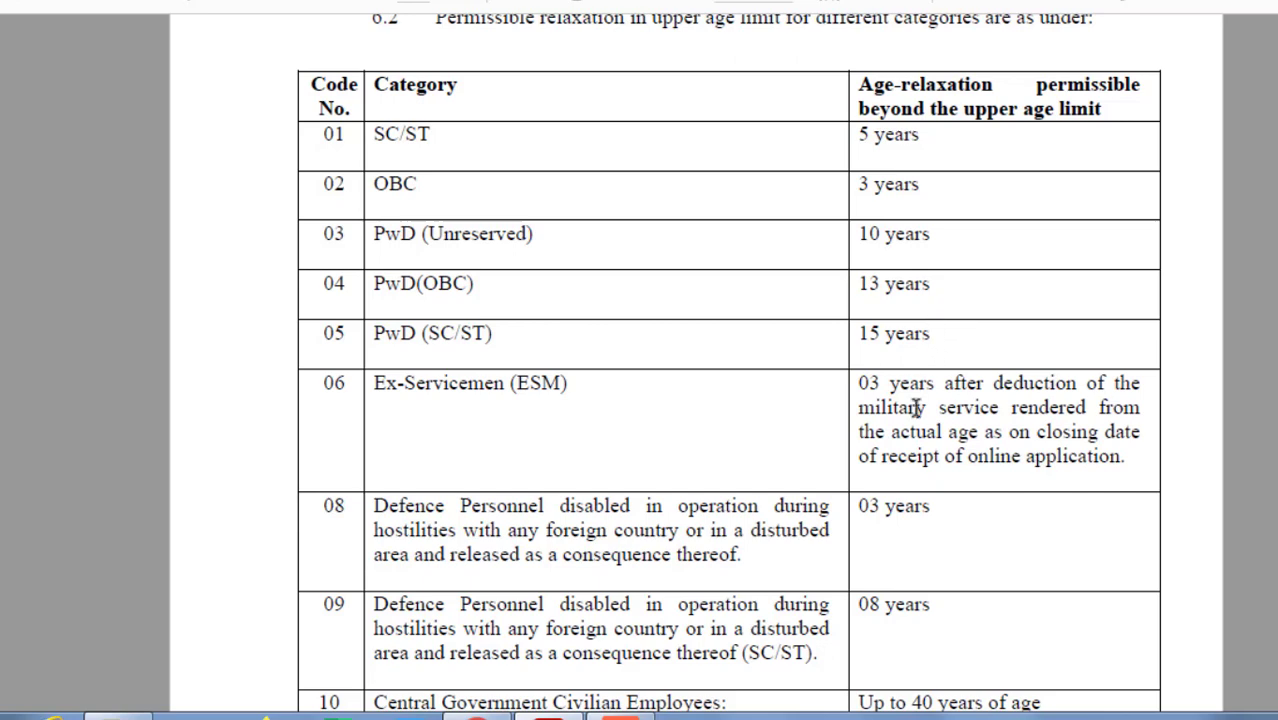
pyautogui.scroll(-9, 916, 407)
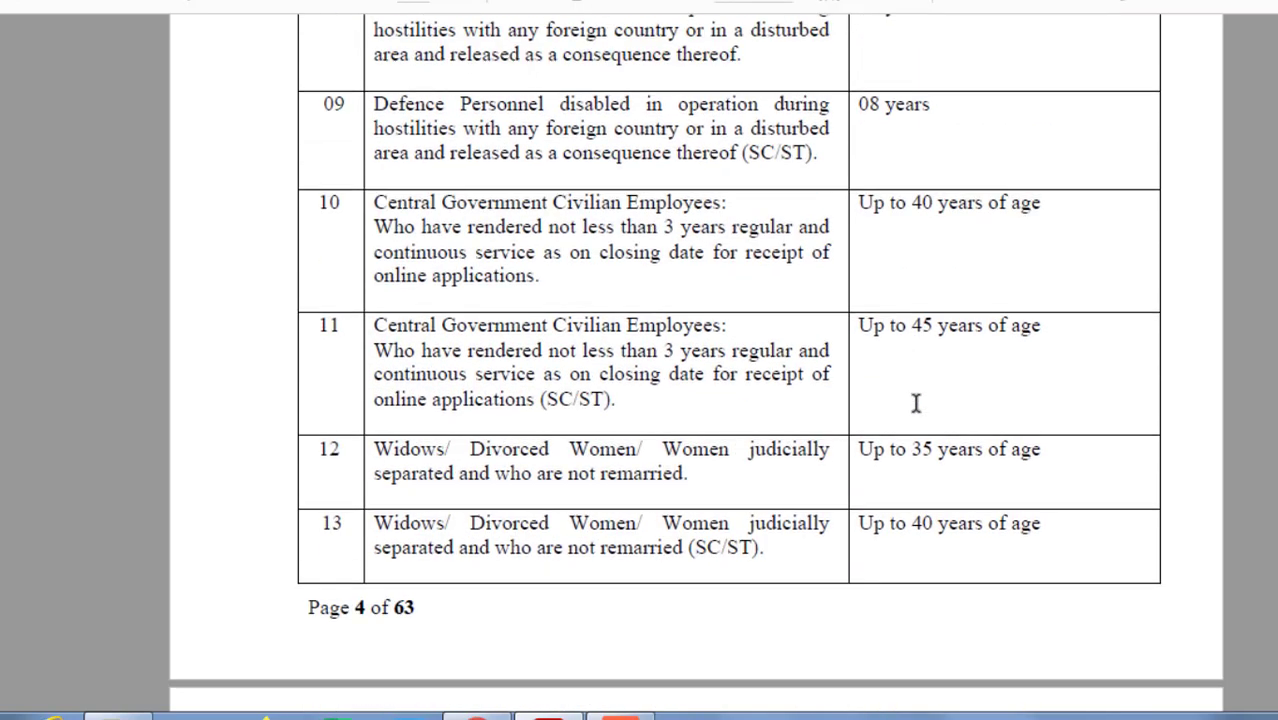
pyautogui.scroll(-5, 920, 412)
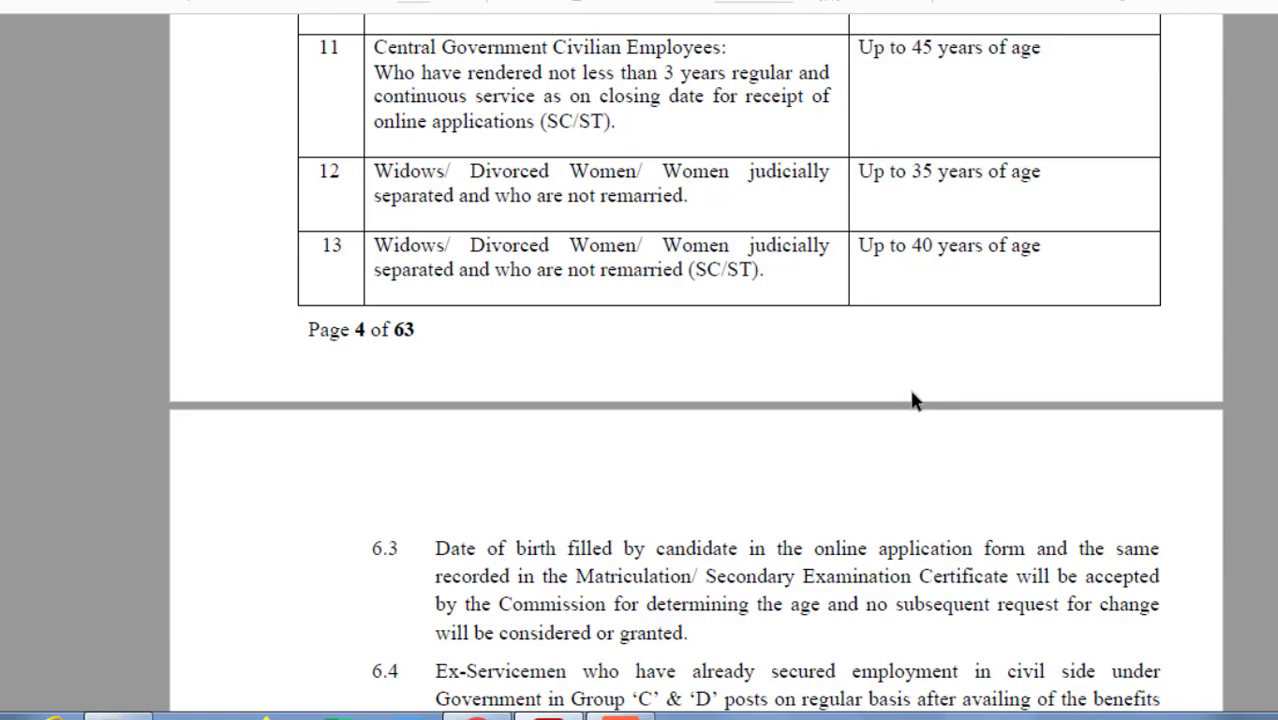
pyautogui.scroll(-7, 914, 400)
pyautogui.scroll(-15, 910, 390)
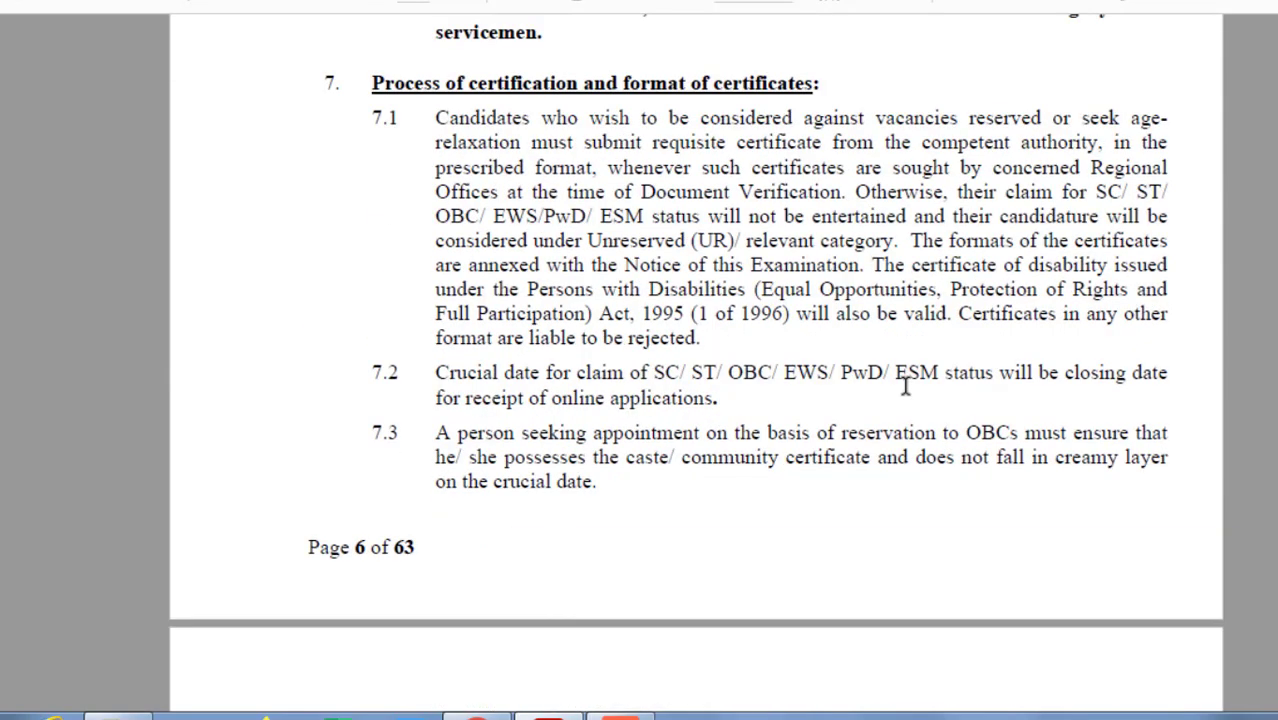
# - Look through the certificate requirements and scribe provisions, continuing as far as Essential Educational Qualifications
pyautogui.scroll(-4, 906, 394)
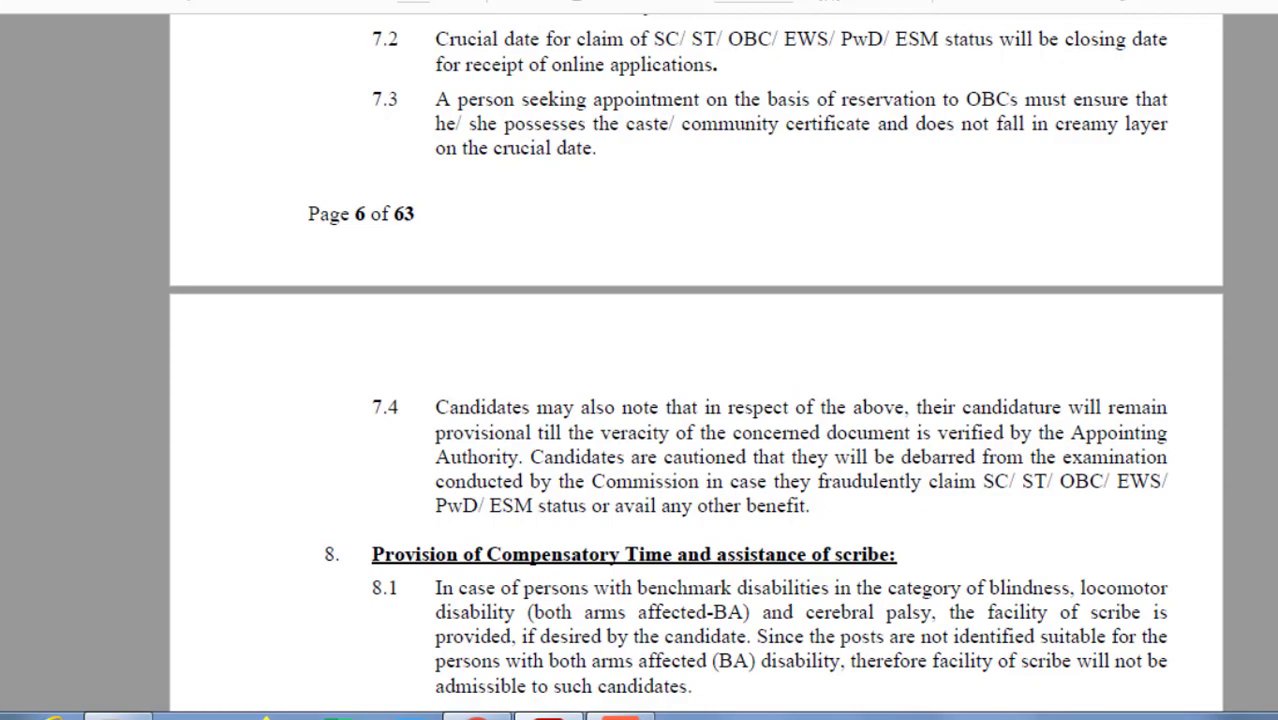
pyautogui.scroll(-11, 695, 363)
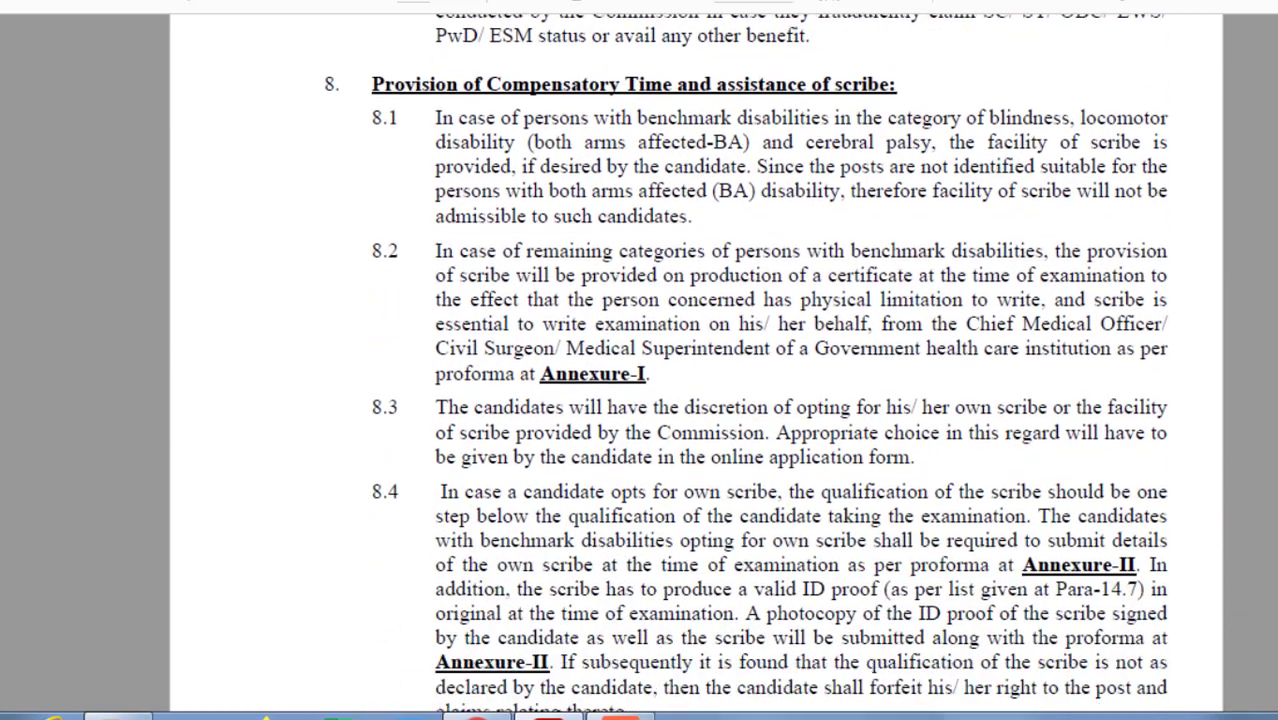
pyautogui.scroll(-19, 768, 363)
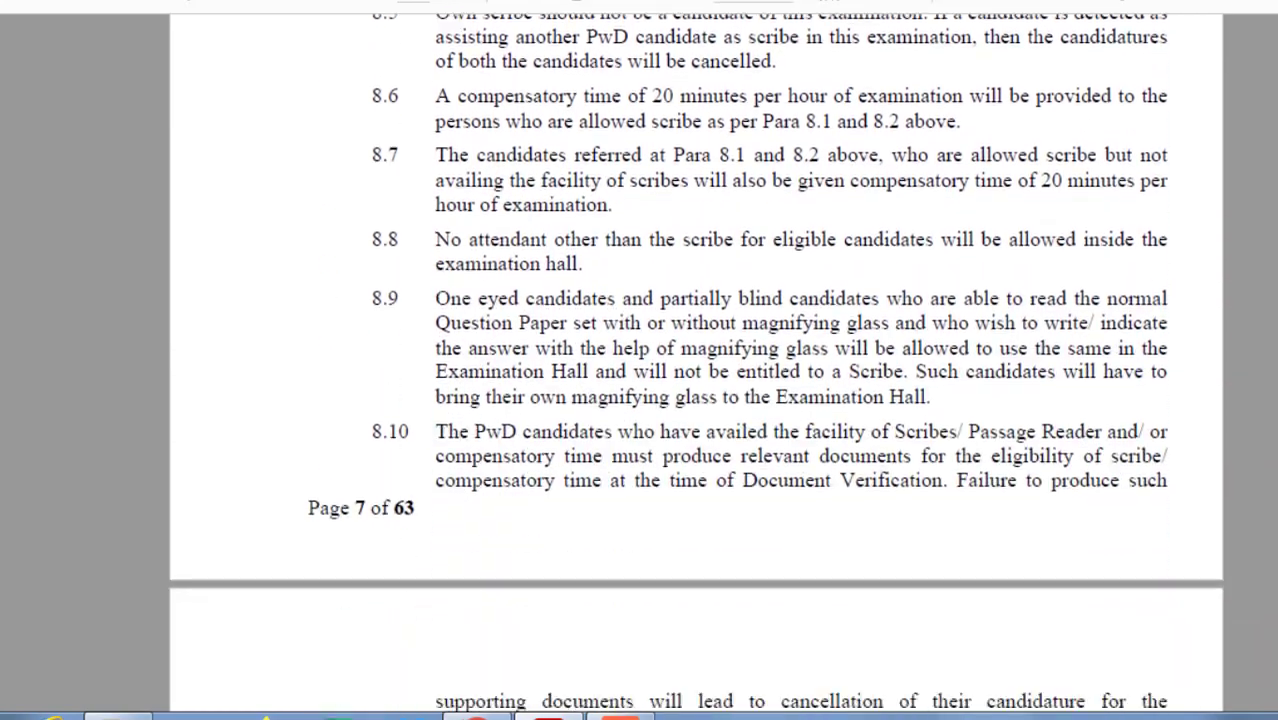
pyautogui.scroll(-1, 768, 400)
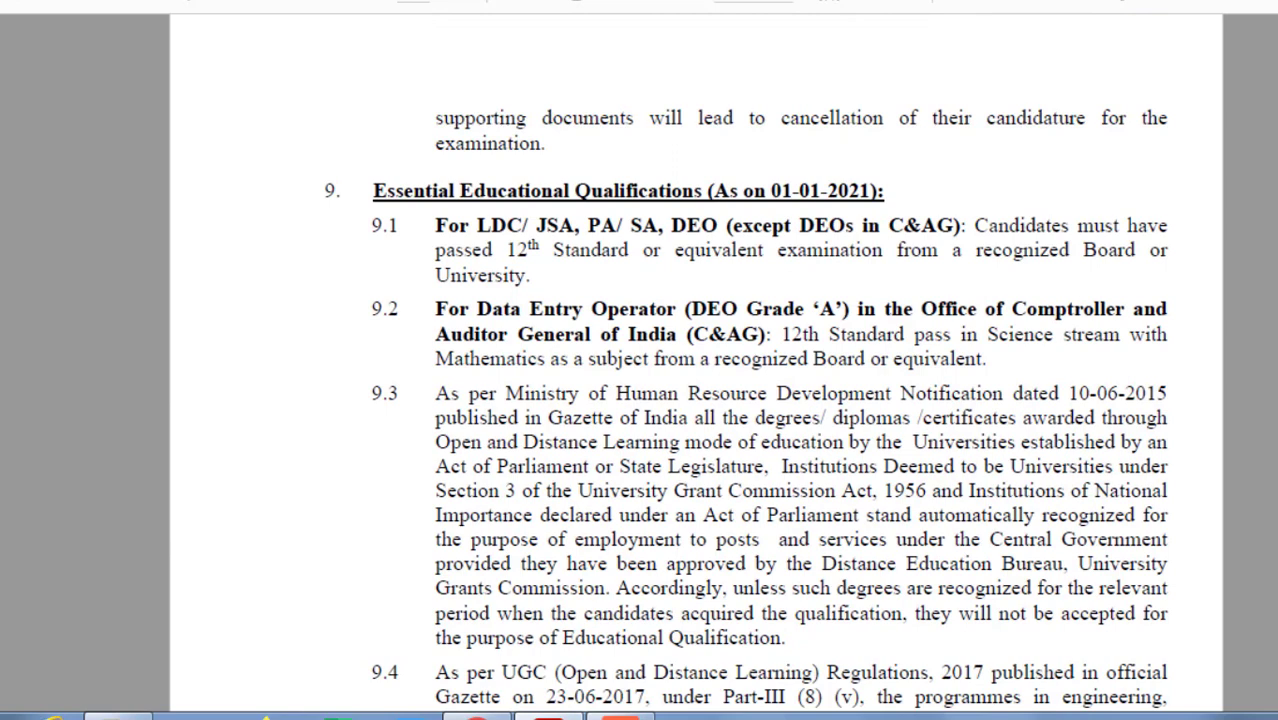
# - Read the How to apply and Application Fee sections of the notice
pyautogui.scroll(-12, 800, 513)
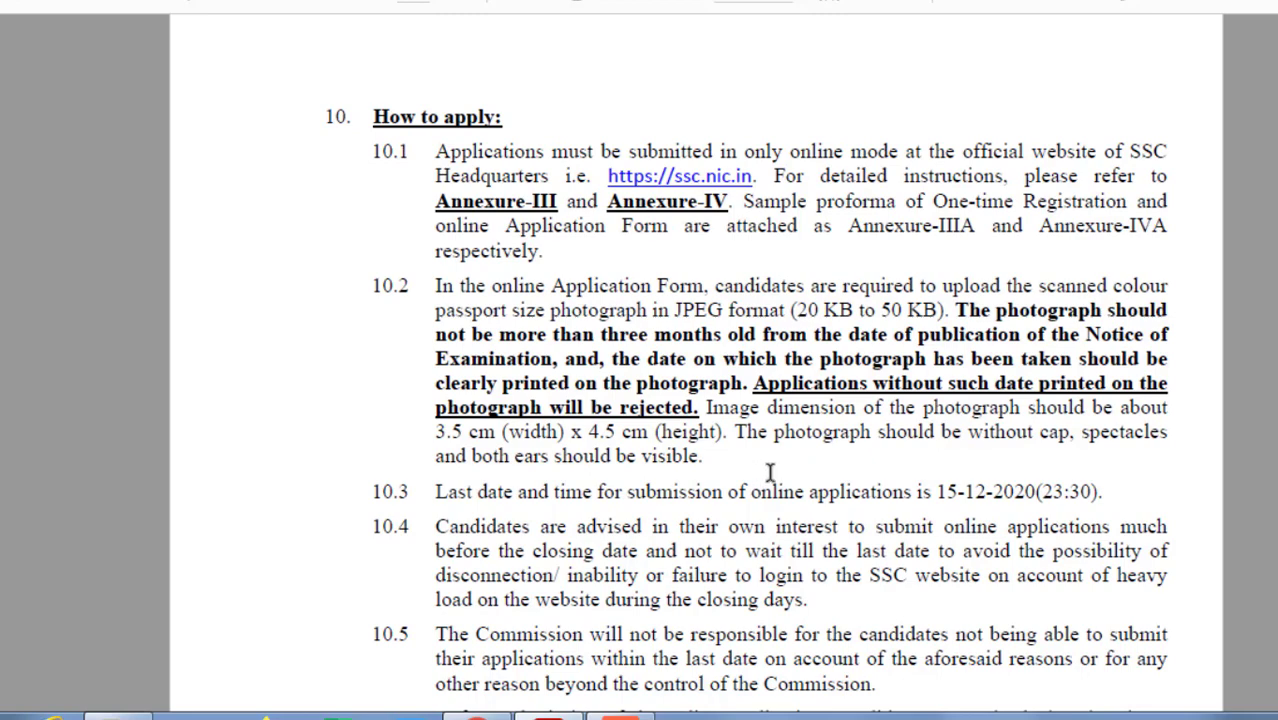
pyautogui.scroll(-5, 770, 470)
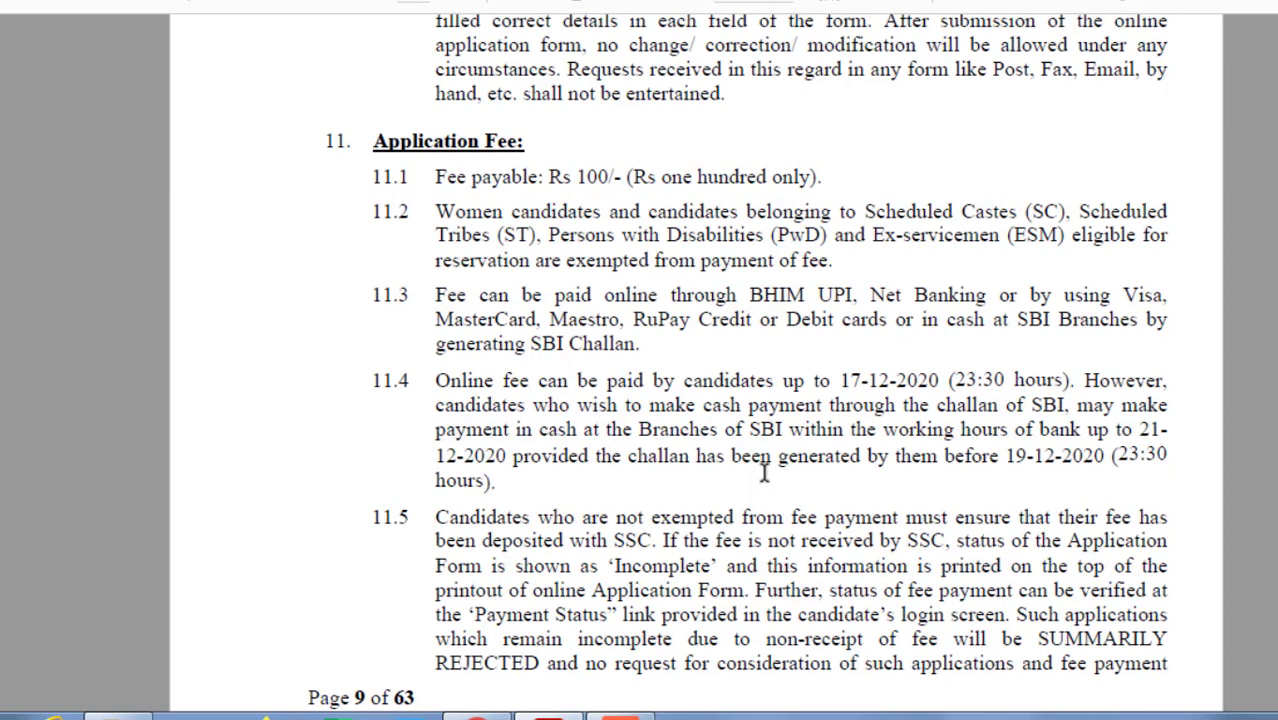
pyautogui.scroll(-1, 765, 472)
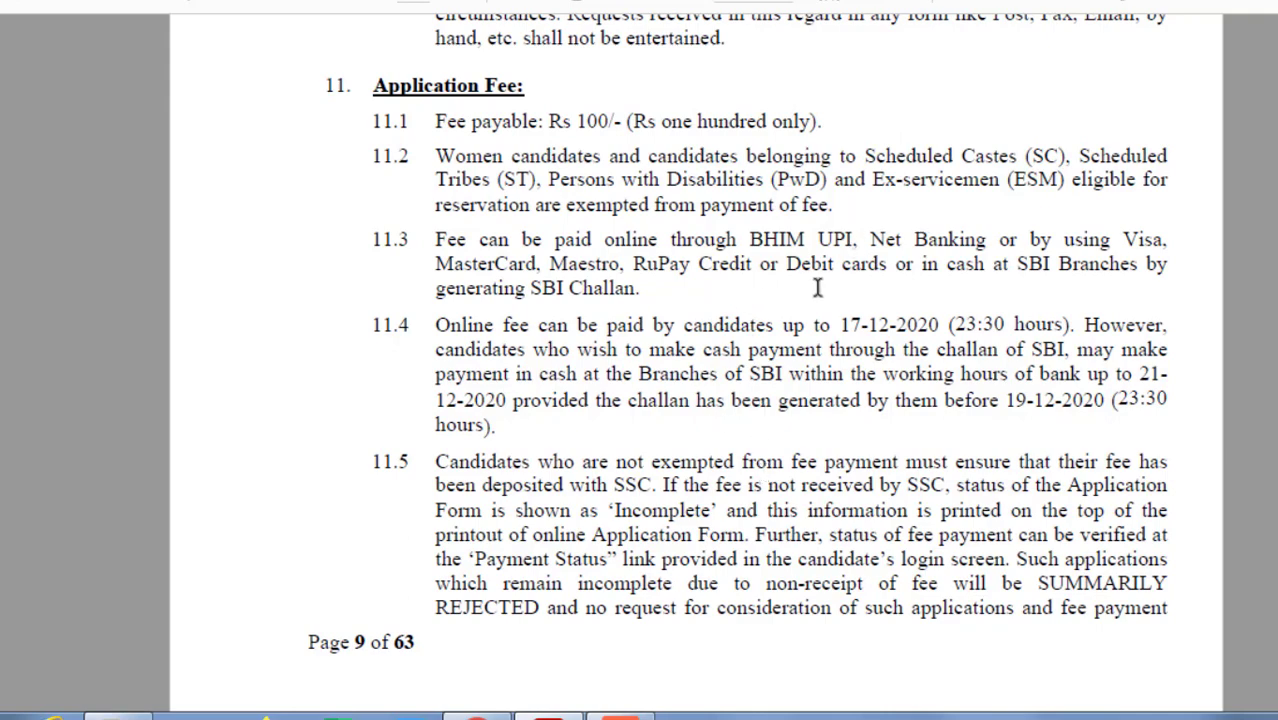
pyautogui.scroll(-6, 744, 298)
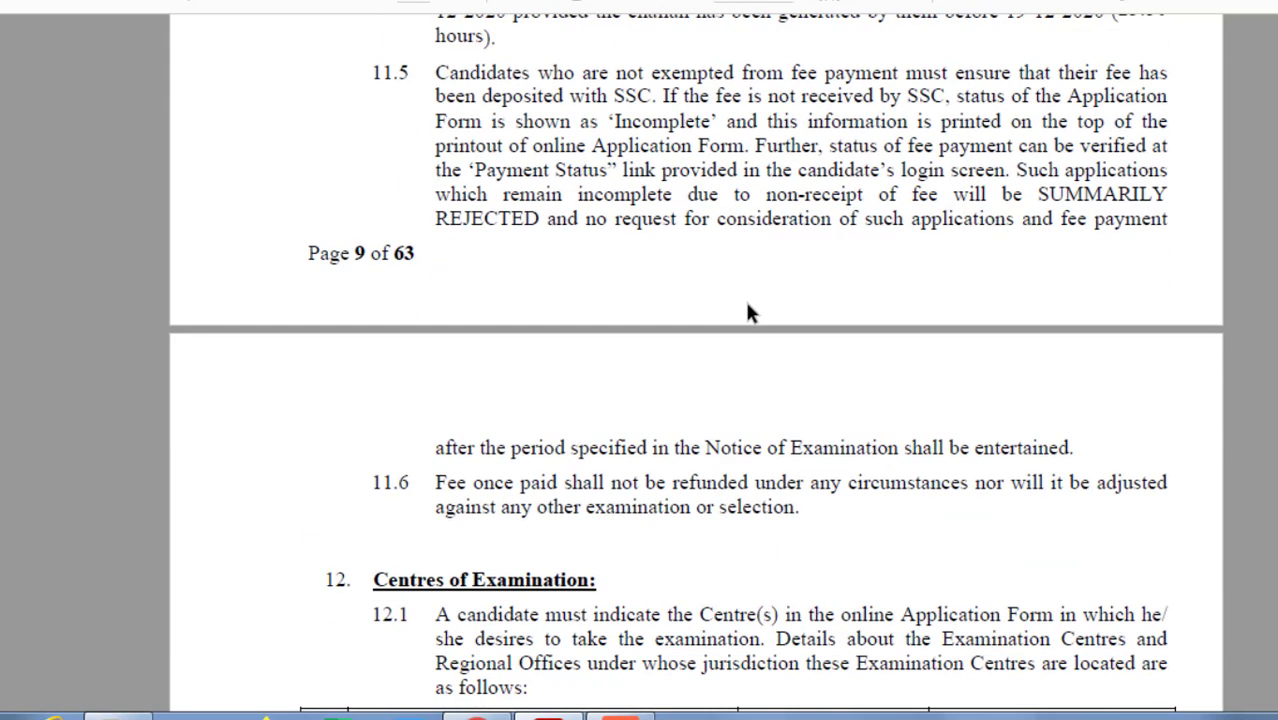
# - Examine the Centres of Examination table for all nine SSC regions and the rules on choosing centres
pyautogui.scroll(-3, 744, 298)
pyautogui.scroll(-3, 744, 305)
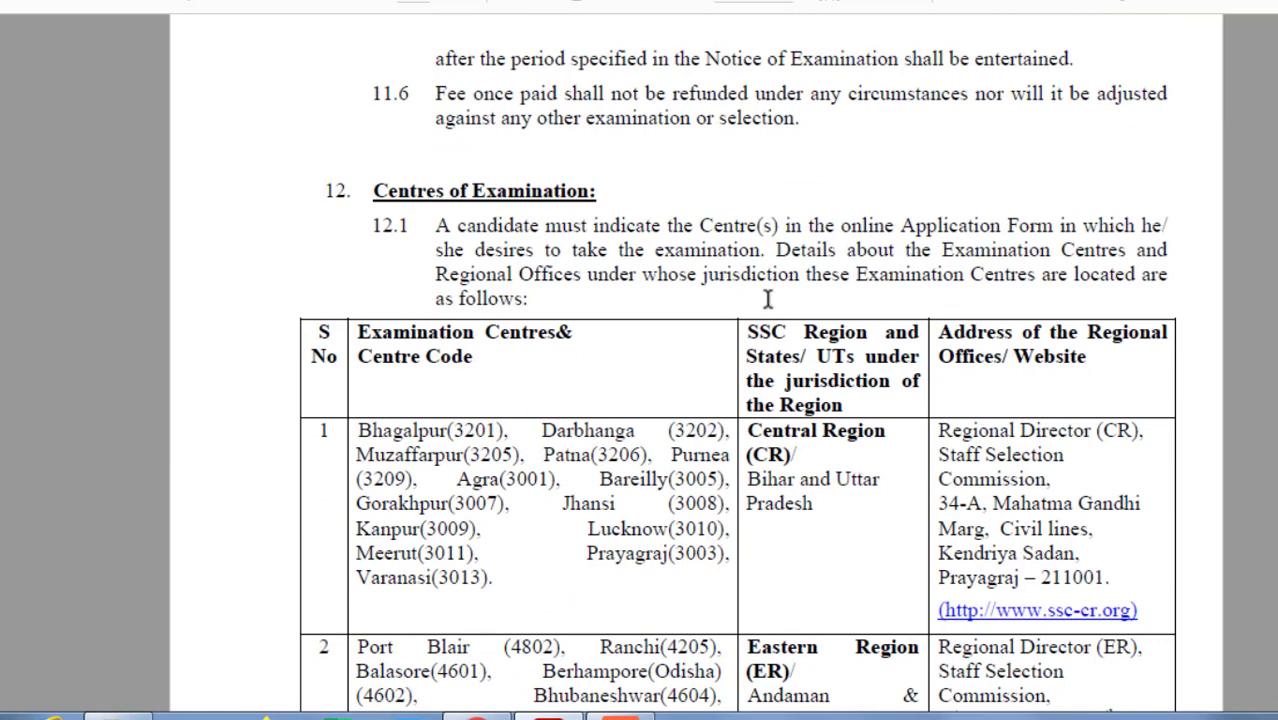
pyautogui.scroll(-2, 768, 298)
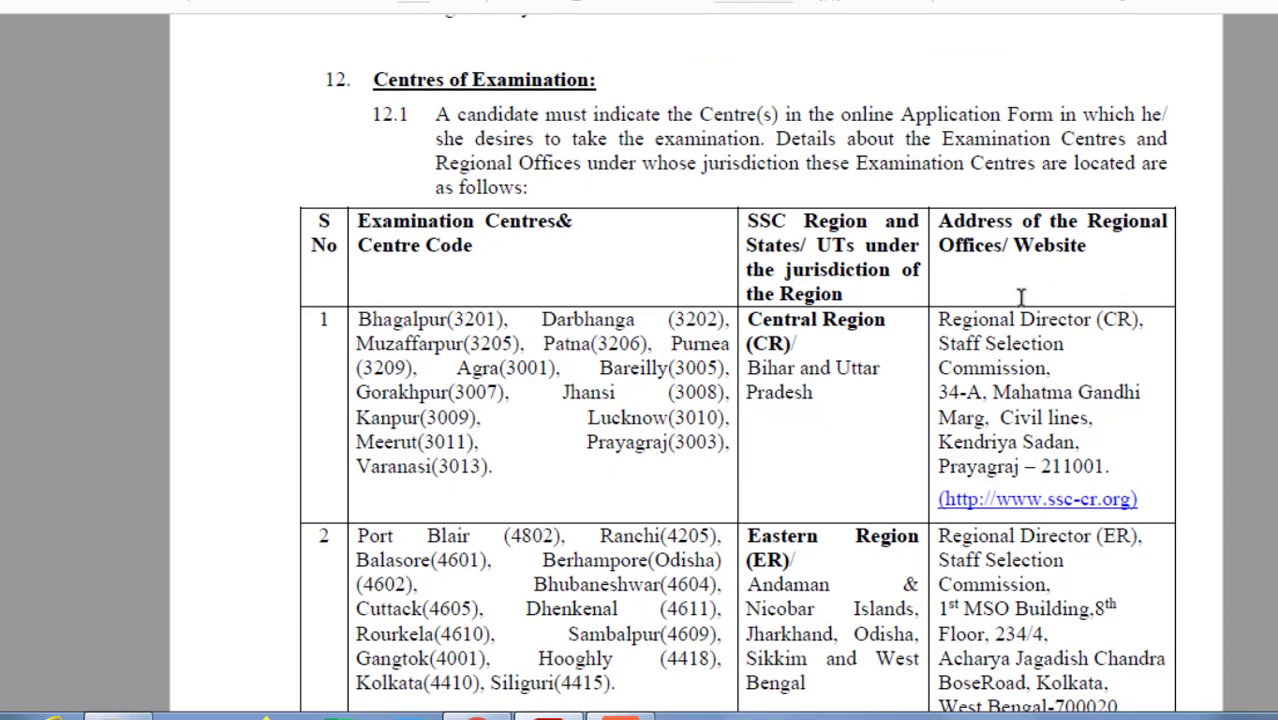
pyautogui.scroll(-18, 770, 295)
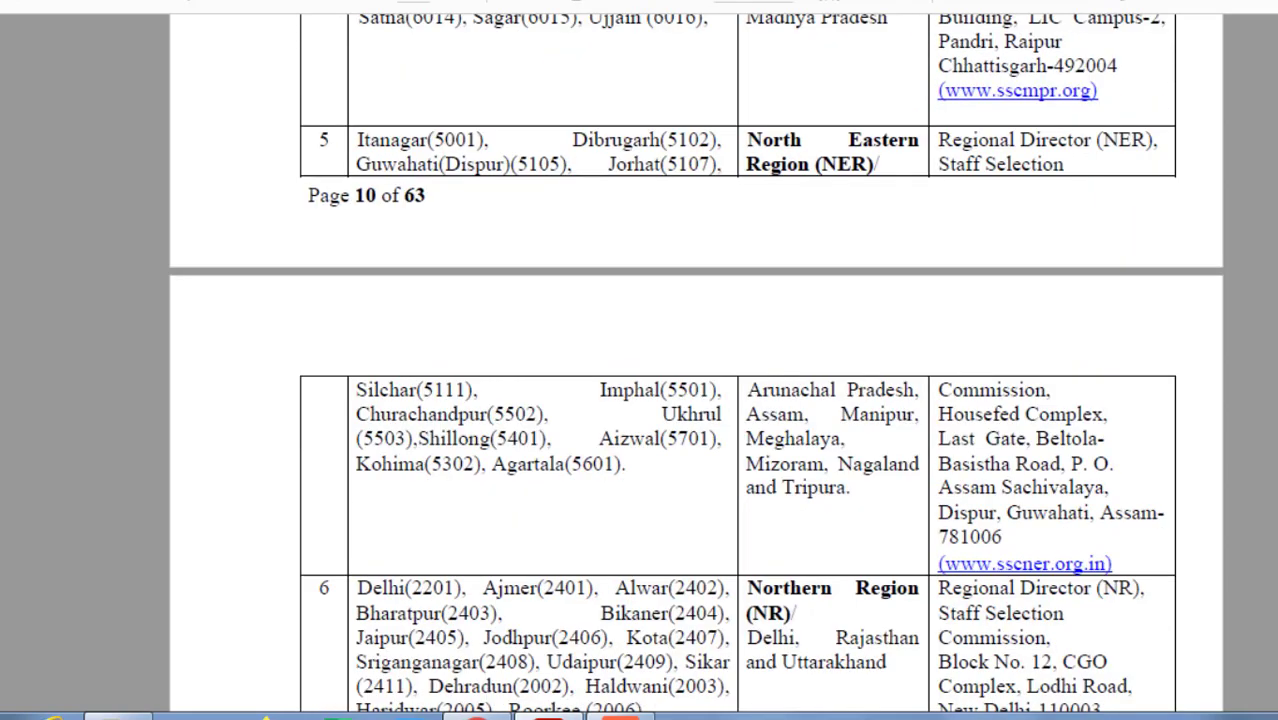
pyautogui.scroll(-10, 695, 363)
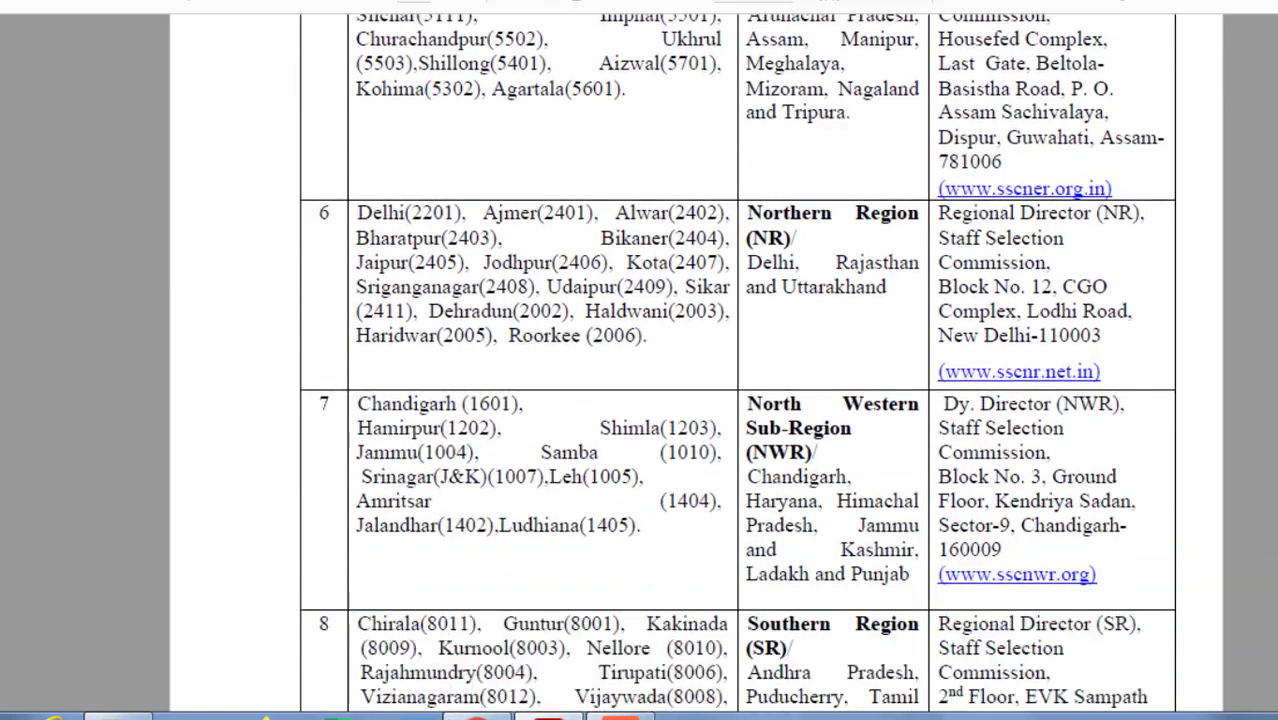
pyautogui.scroll(-8, 927, 338)
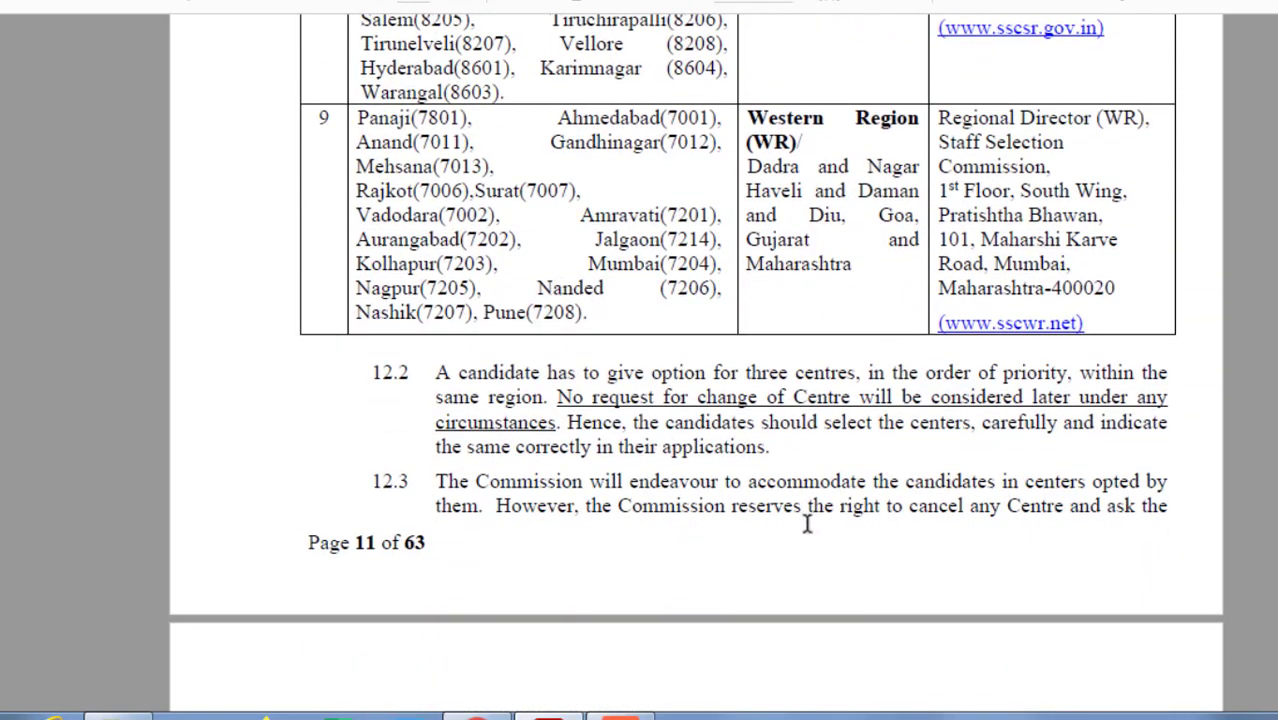
# - Read the Scheme of Examination section, covering the Tier-I subject table, negative marking, normalisation and answer key rules
pyautogui.scroll(-9, 849, 533)
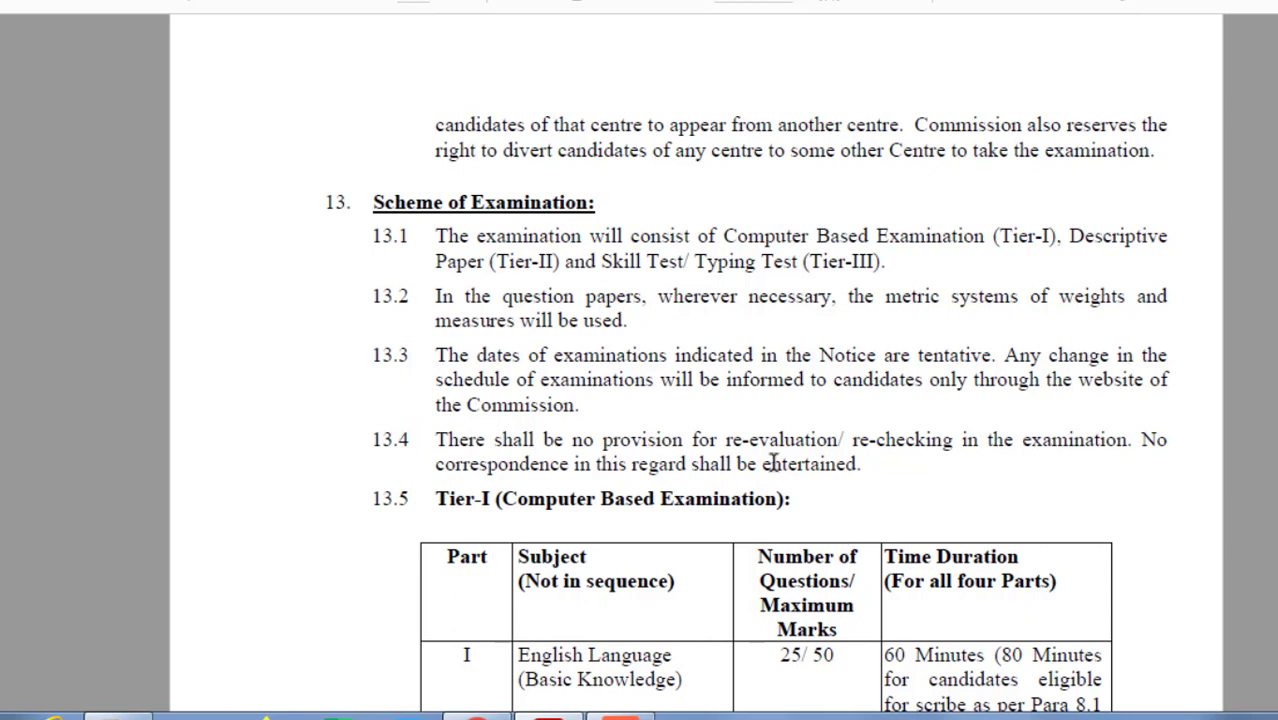
pyautogui.scroll(-4, 766, 393)
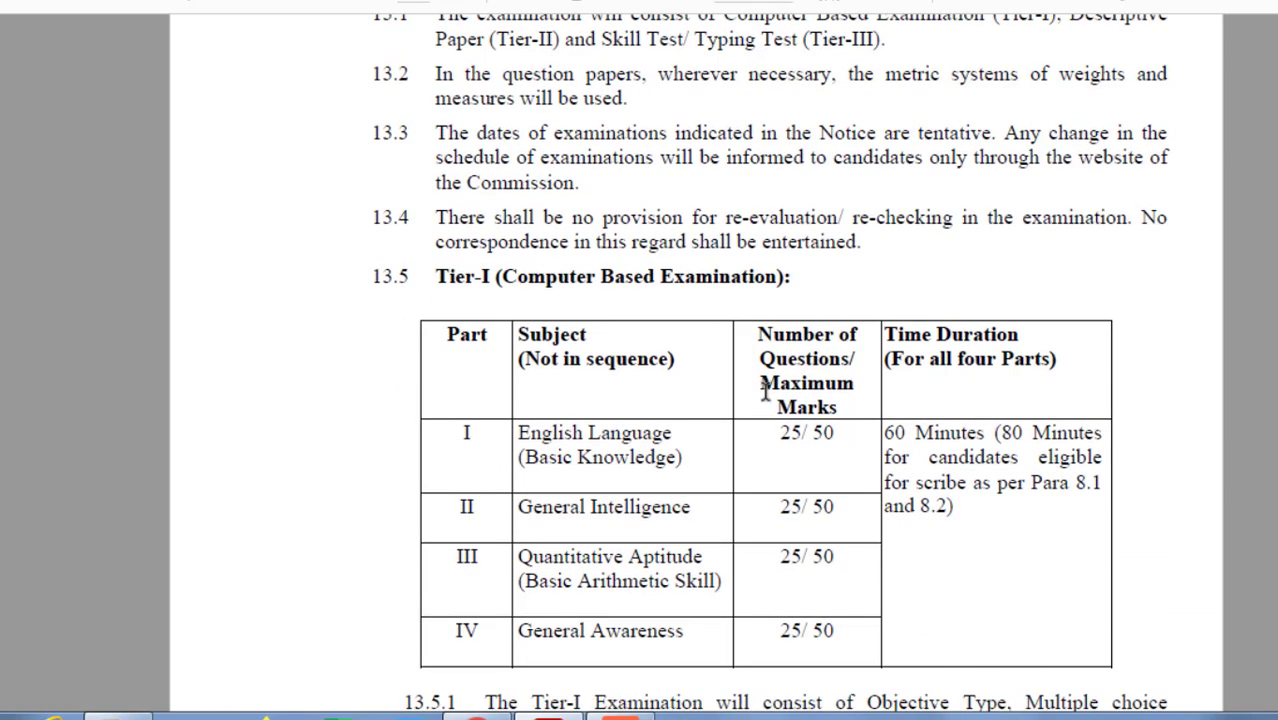
pyautogui.scroll(-16, 765, 392)
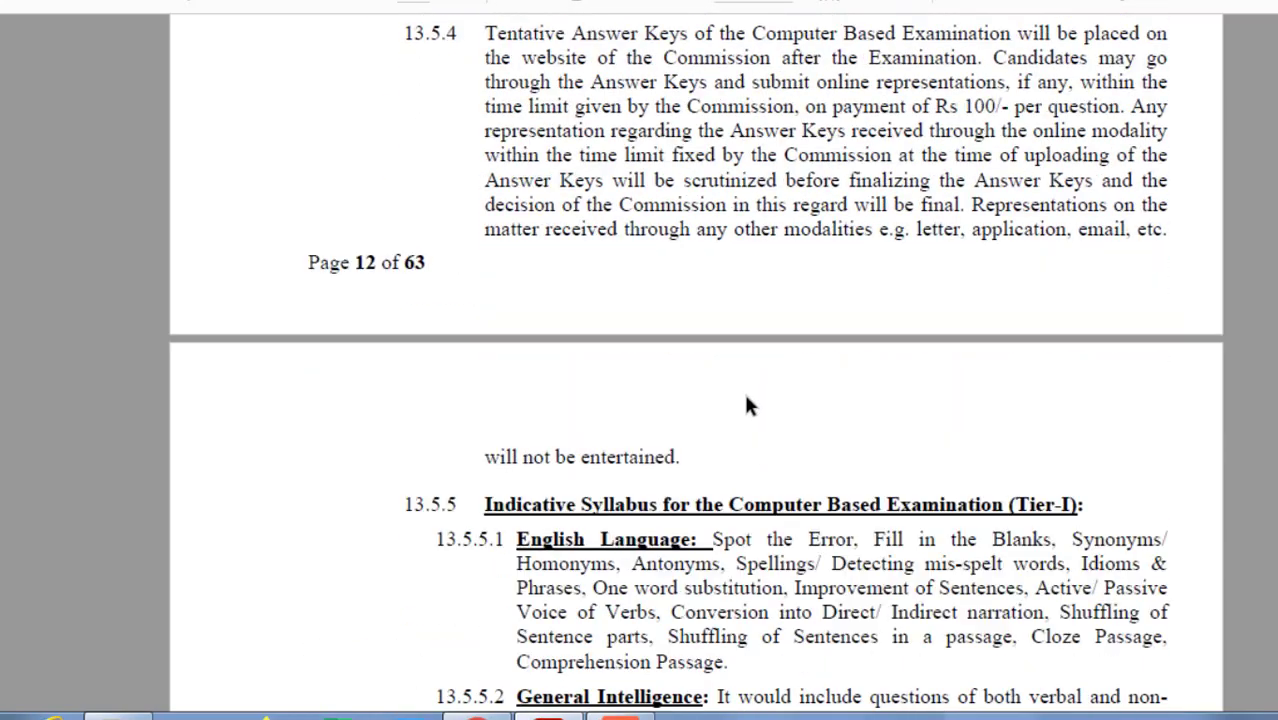
pyautogui.scroll(-4, 747, 398)
pyautogui.scroll(8, 745, 398)
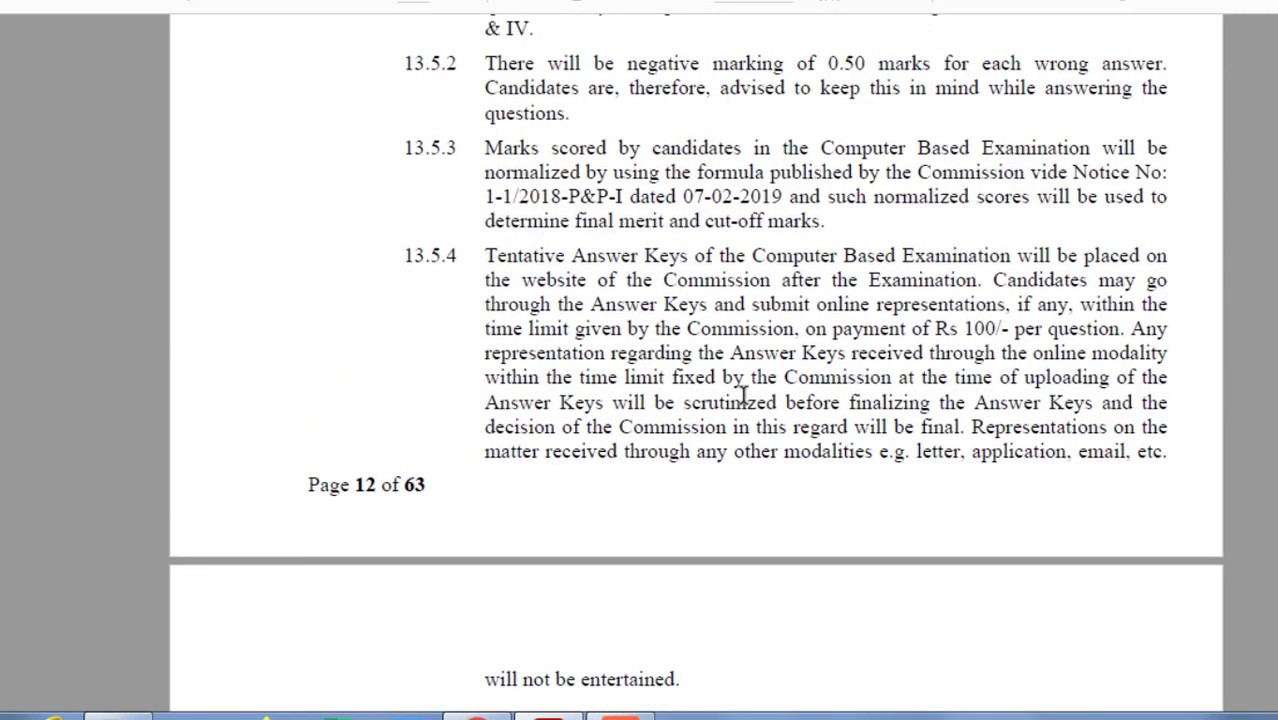
pyautogui.scroll(1, 745, 398)
pyautogui.scroll(2, 742, 390)
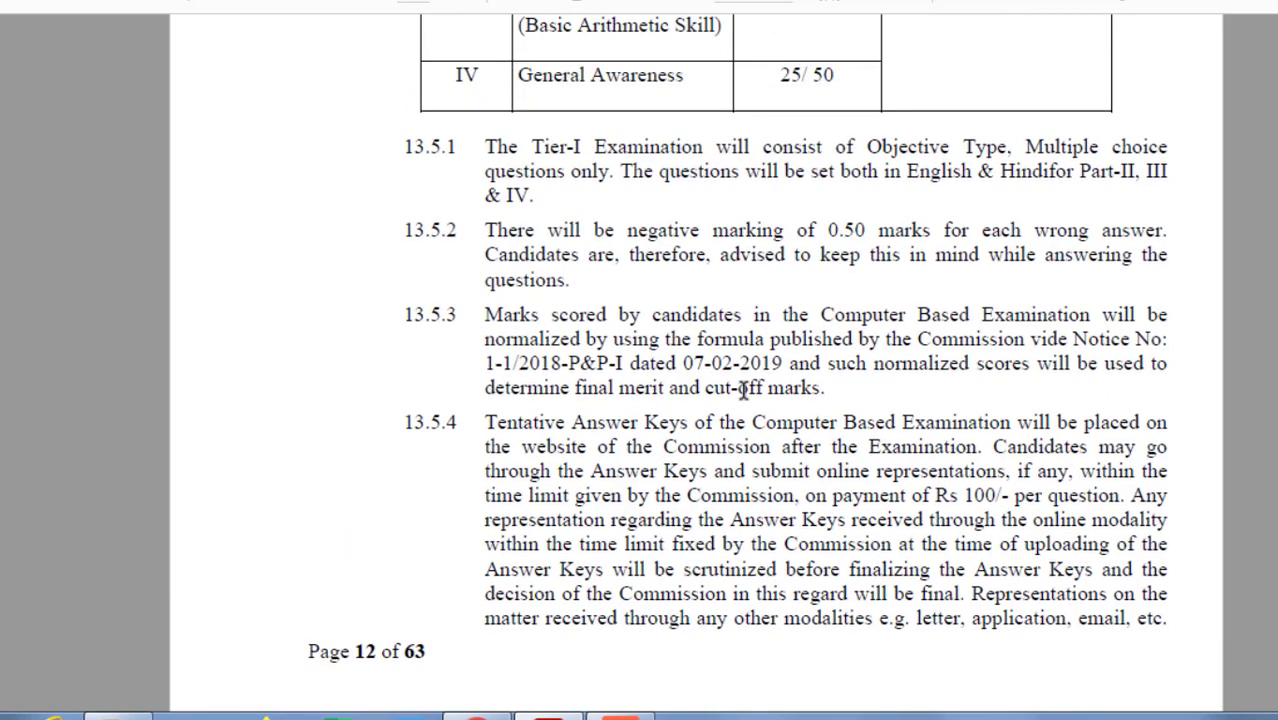
# - Look through the Tier-I indicative syllabus from English Language to General Awareness
pyautogui.scroll(-12, 745, 392)
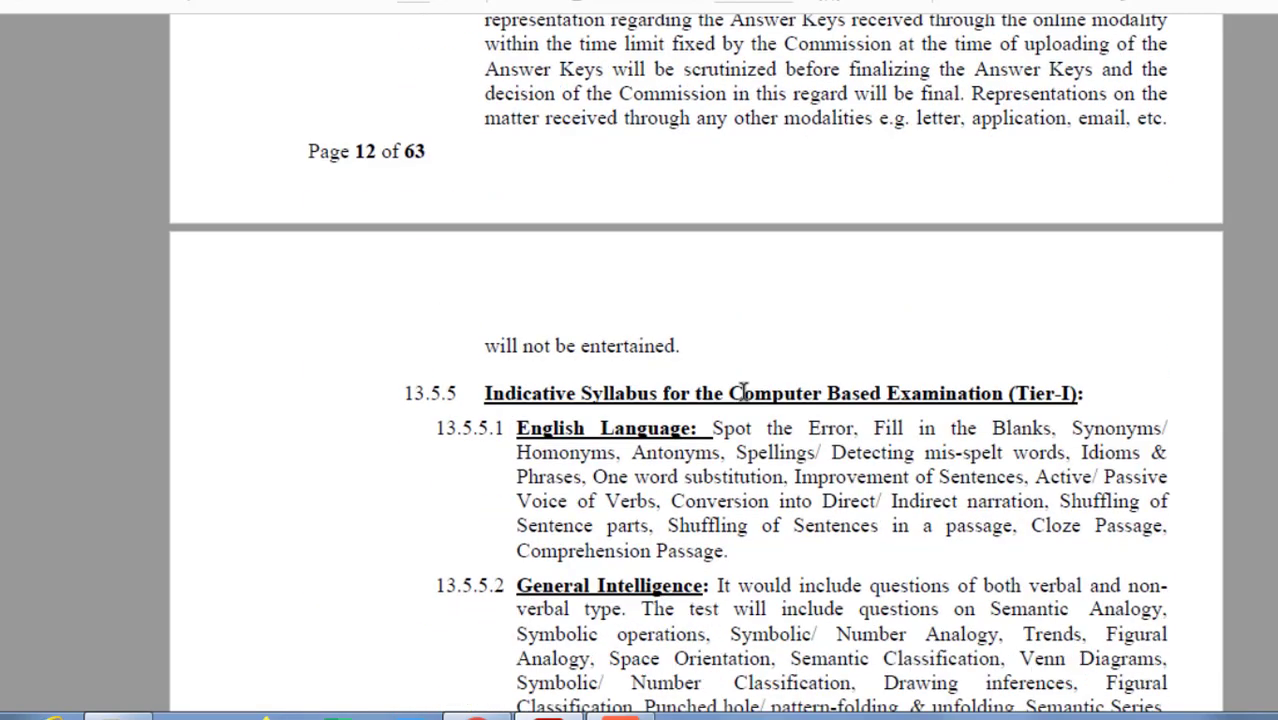
pyautogui.scroll(-20, 742, 391)
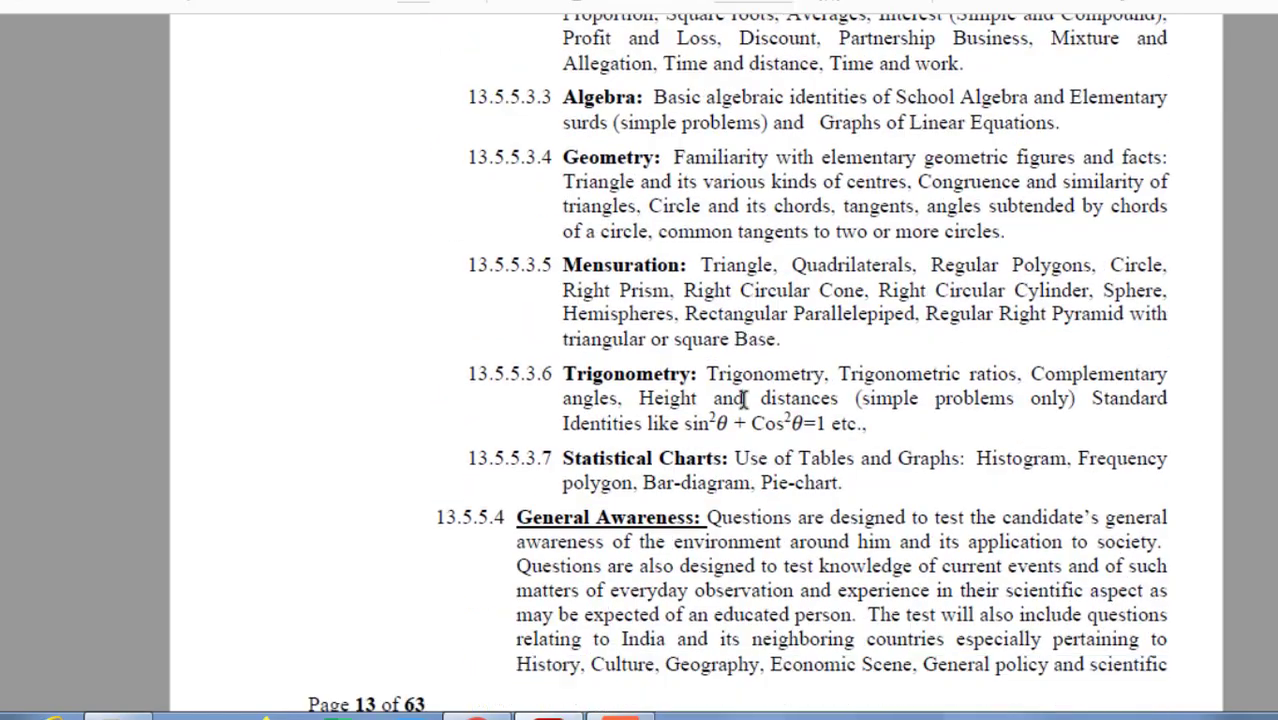
pyautogui.scroll(-6, 740, 399)
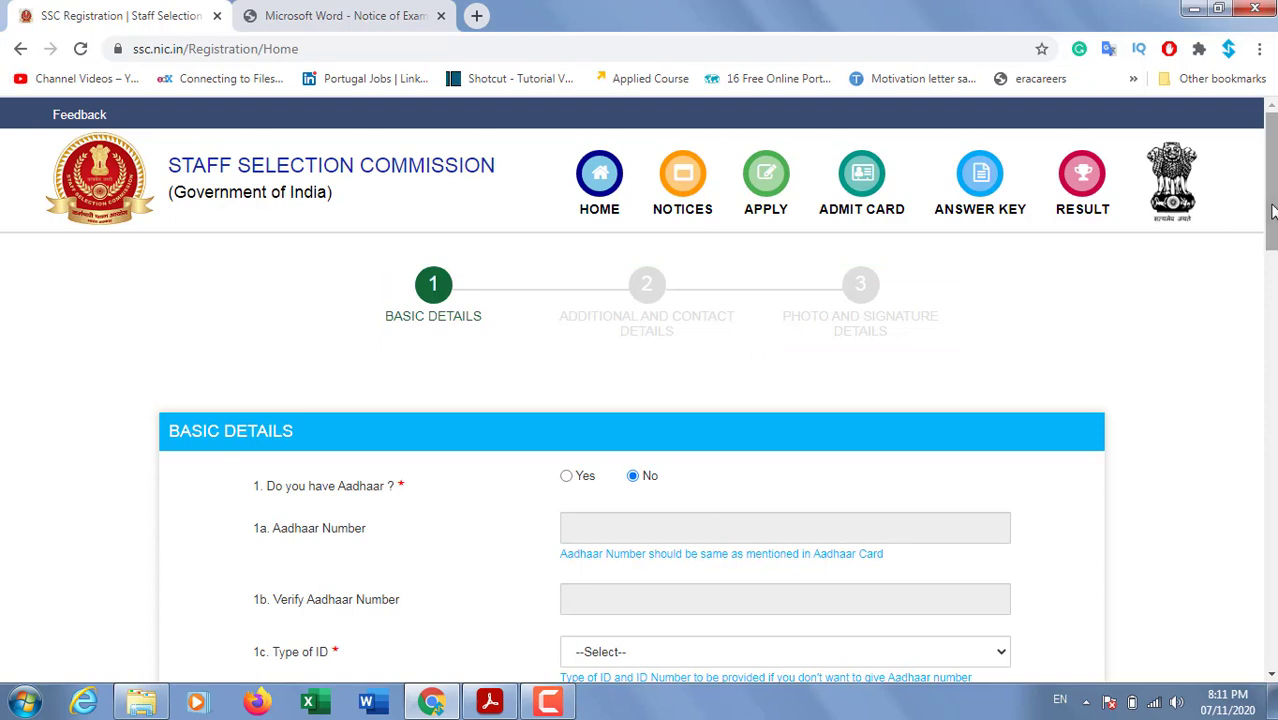
pyautogui.scroll(-2, 1272, 210)
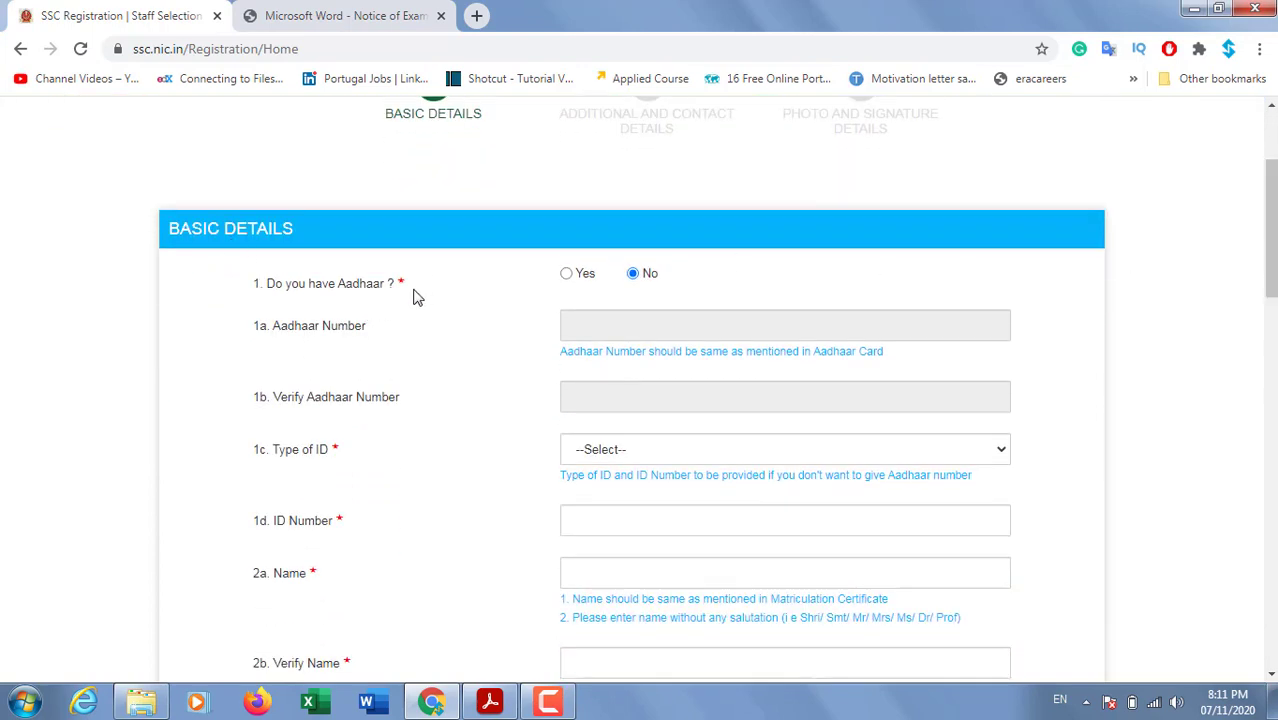
pyautogui.click(566, 275)
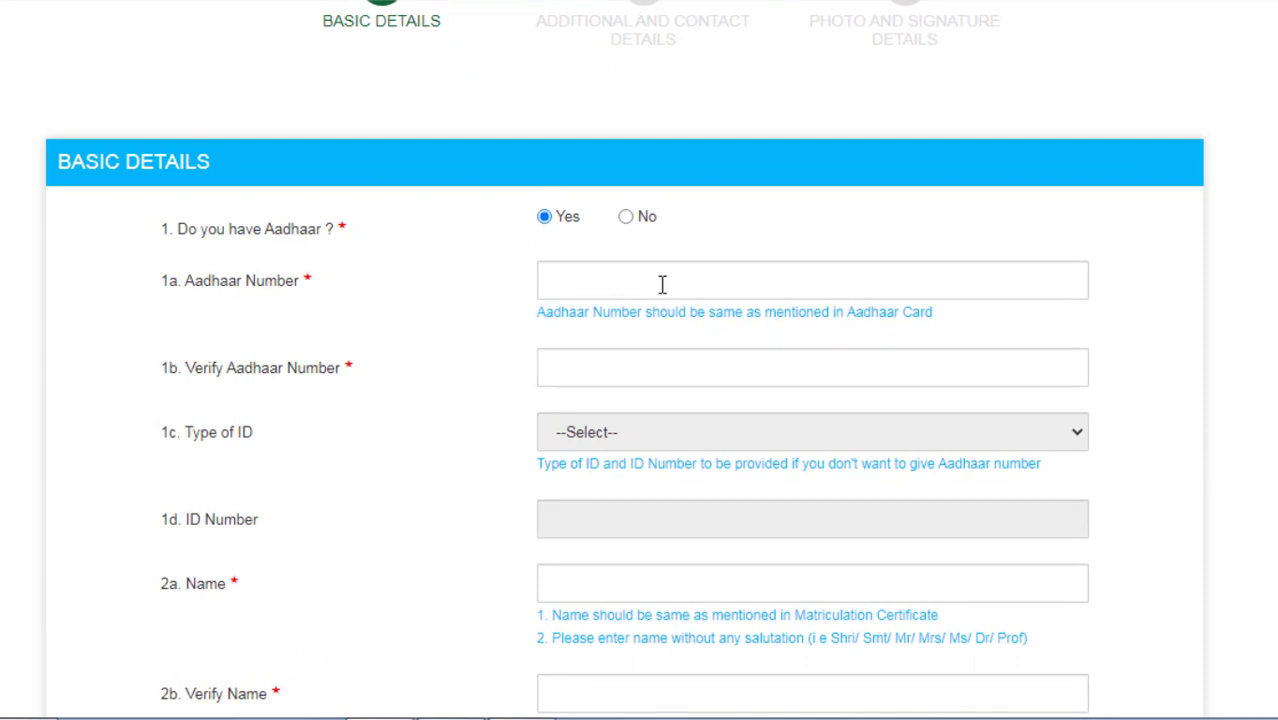
pyautogui.click(612, 286)
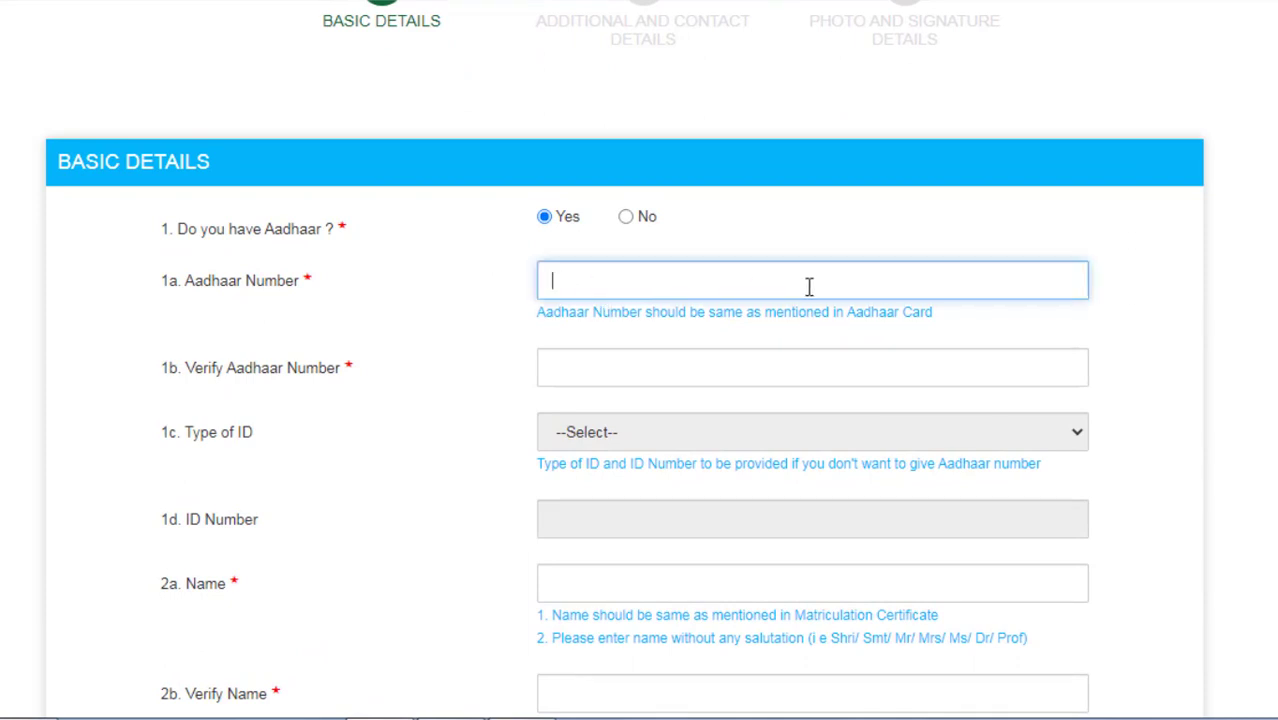
pyautogui.click(720, 375)
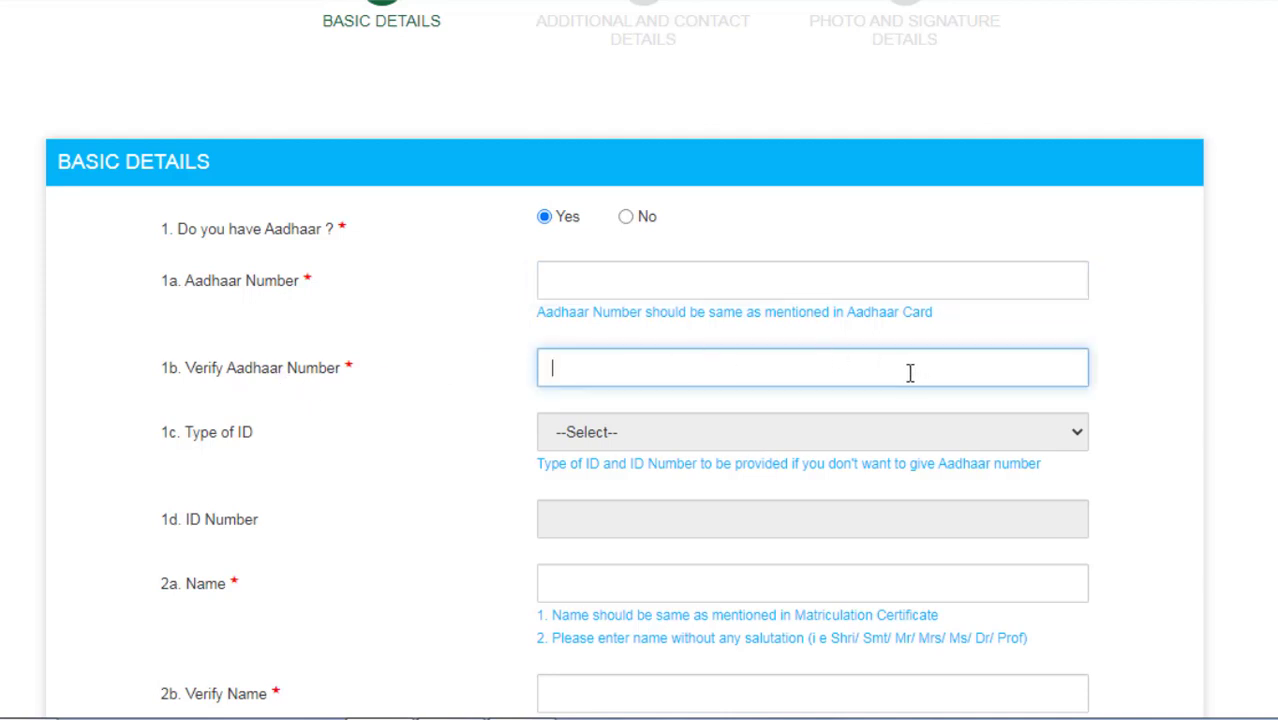
pyautogui.click(628, 220)
# - Choose Driving License as the type of ID in the Basic Details form and fill in the ID number
pyautogui.scroll(-1, 363, 426)
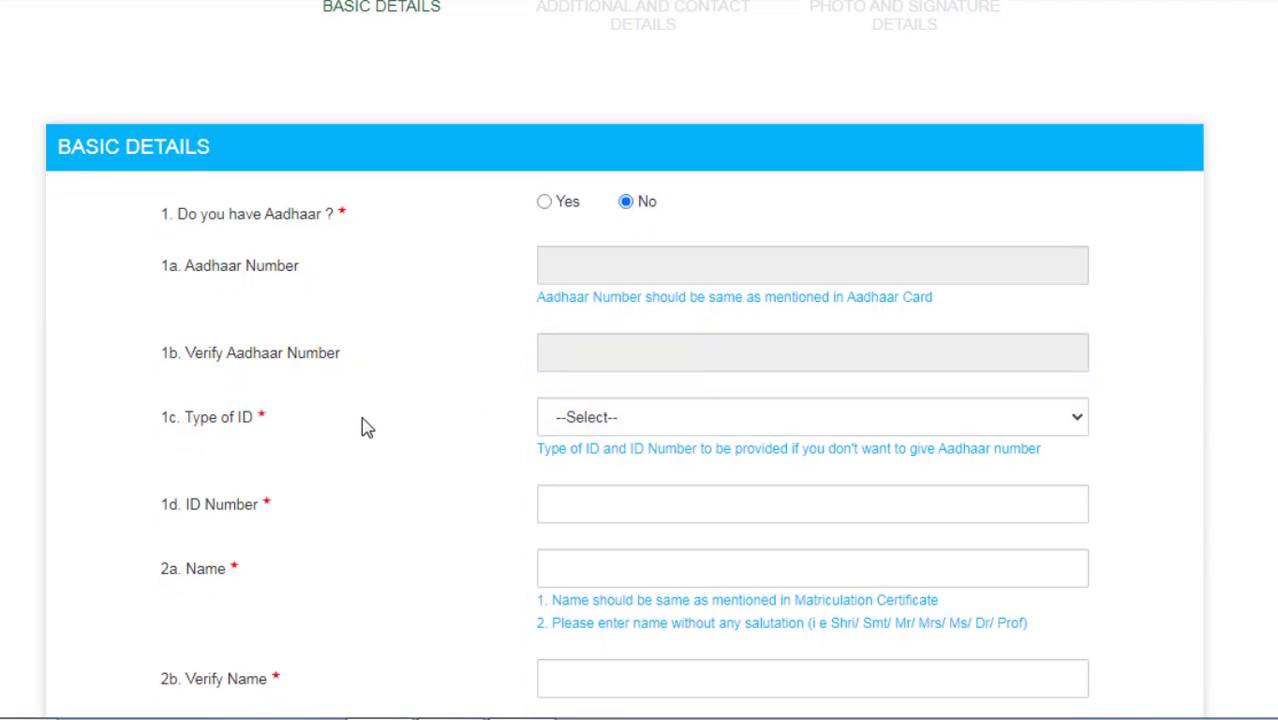
pyautogui.click(644, 339)
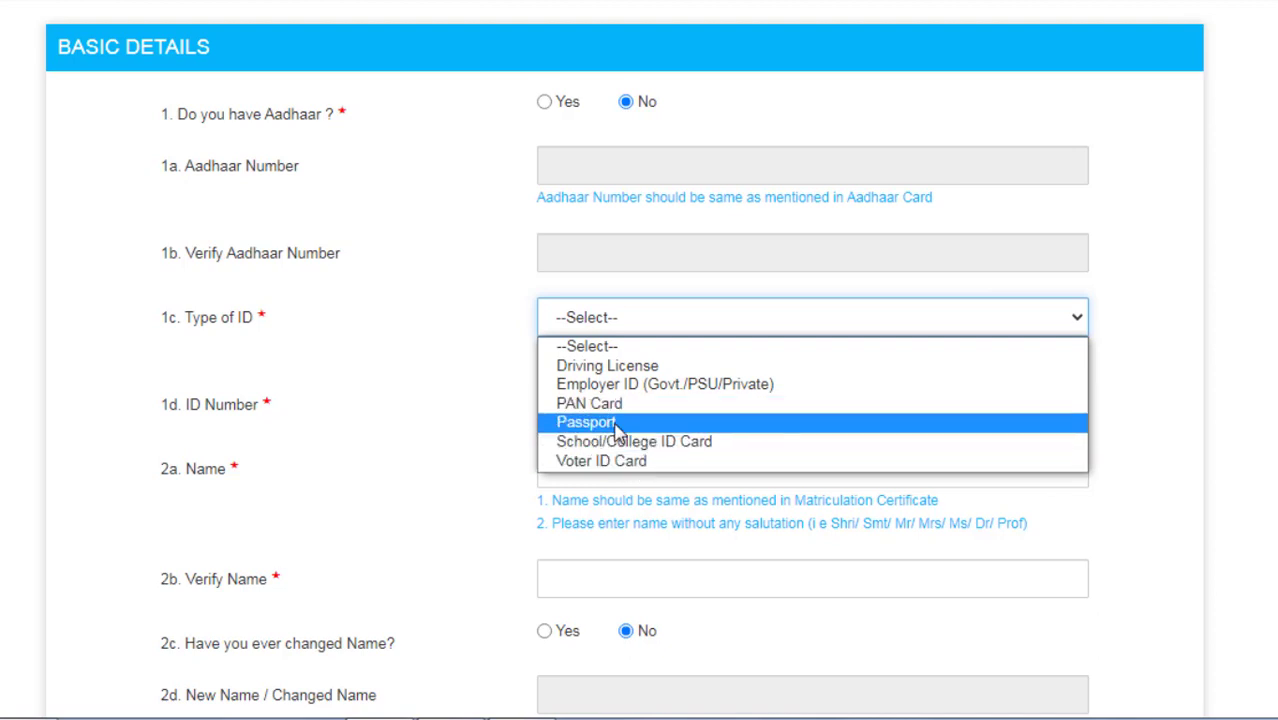
pyautogui.click(645, 366)
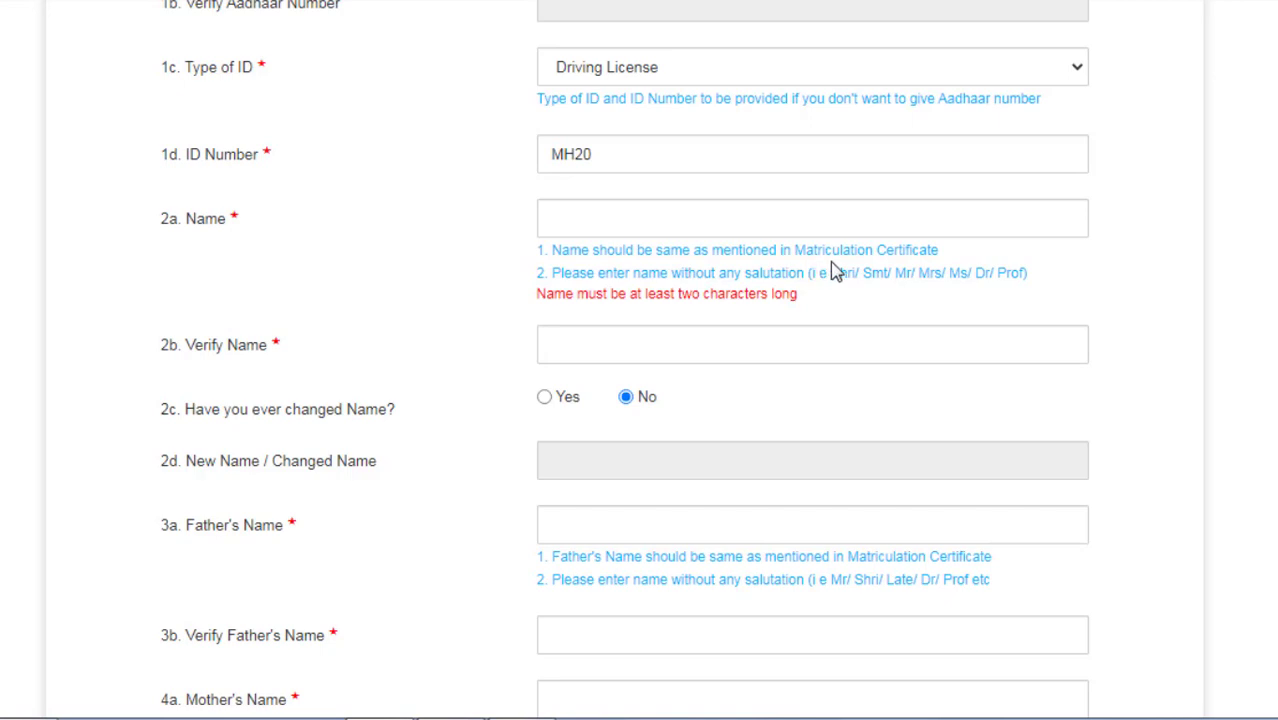
# - Enter the candidate's full name in both the Name and Verify Name fields
pyautogui.click(744, 209)
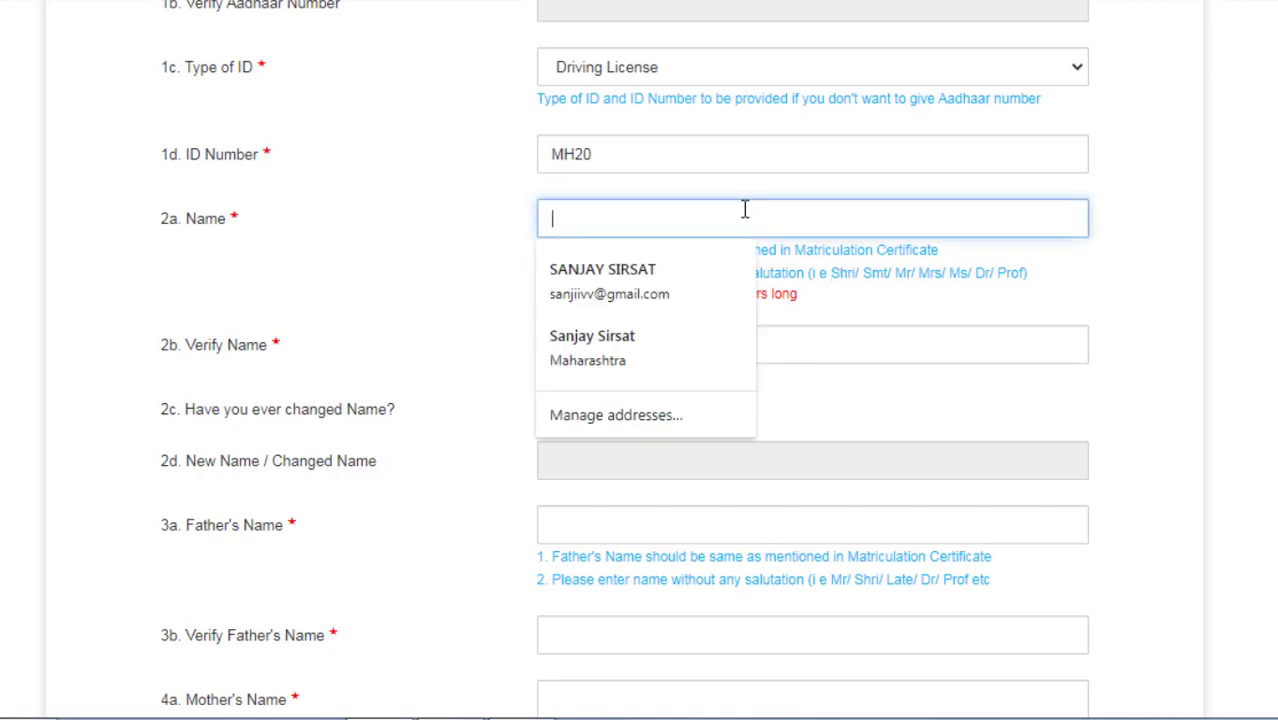
pyautogui.click(402, 210)
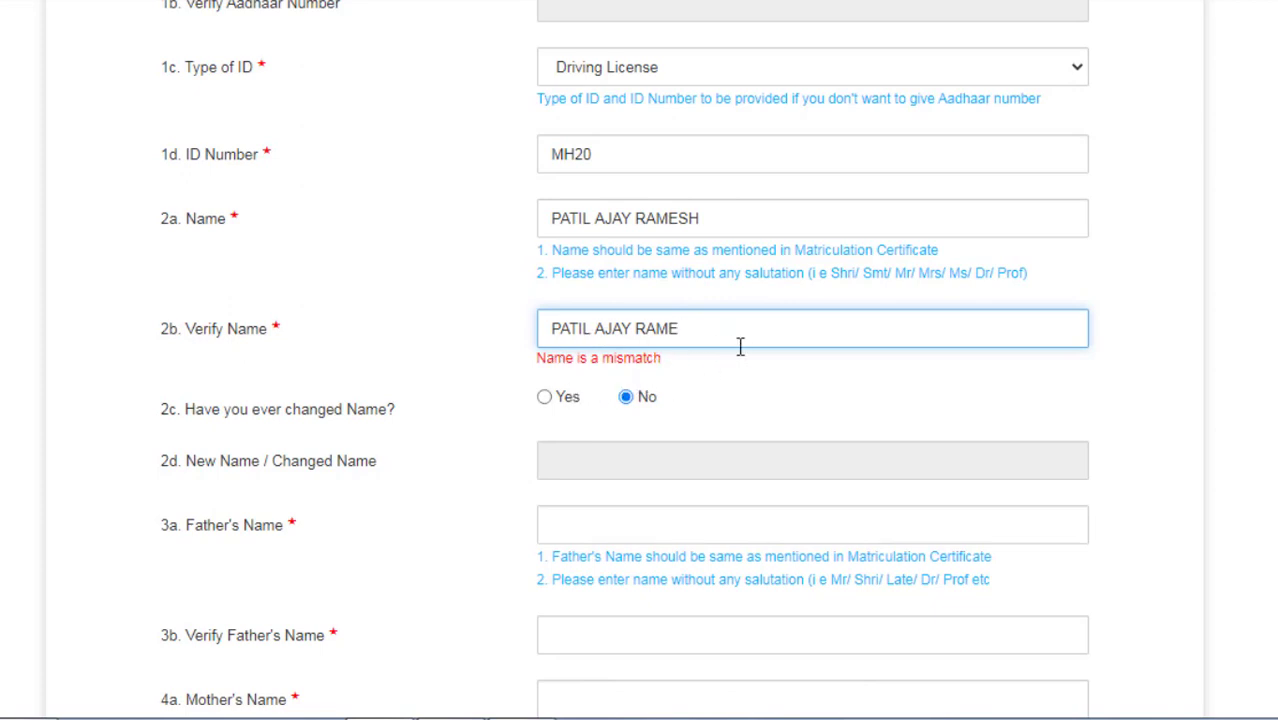
pyautogui.write('SH')
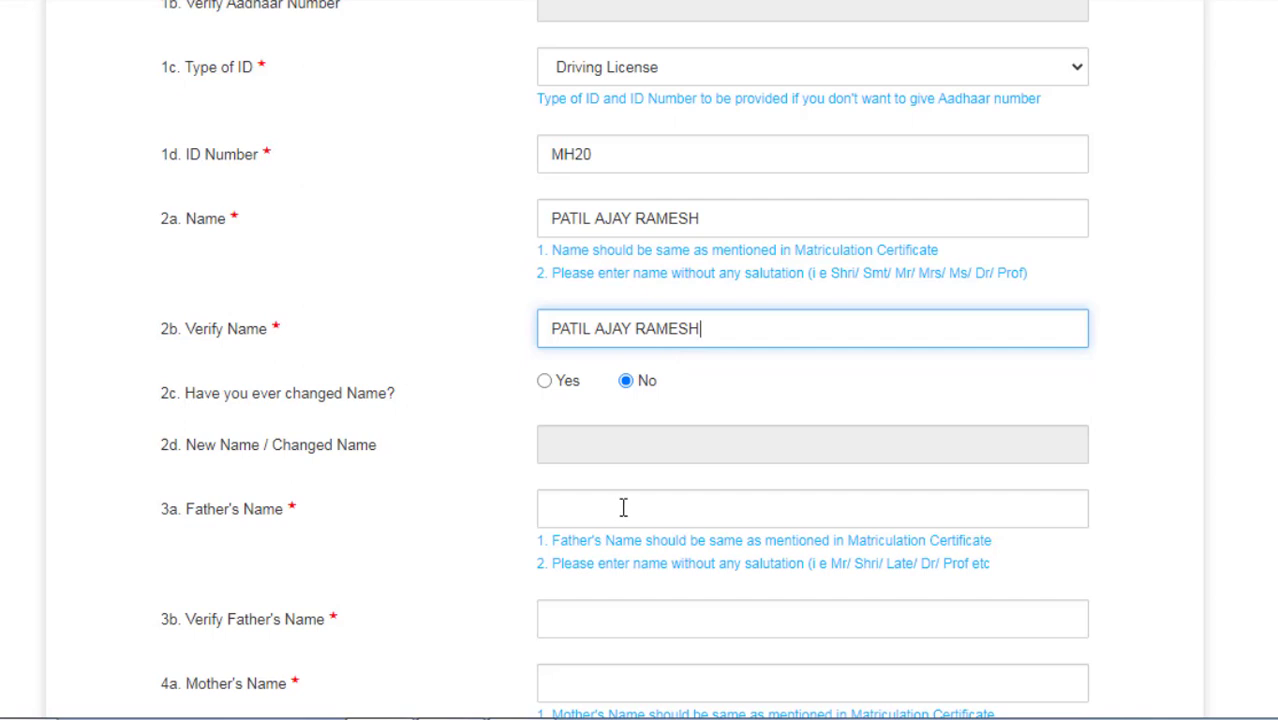
pyautogui.scroll(-2, 621, 505)
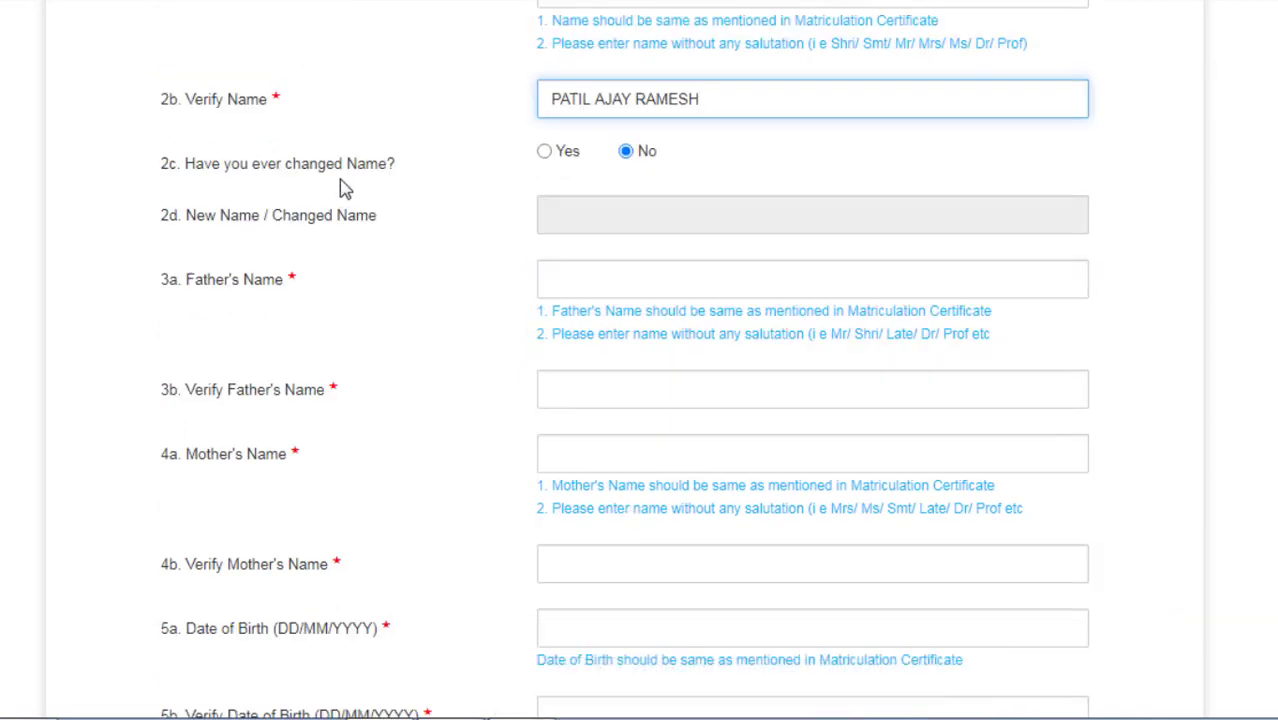
pyautogui.click(546, 153)
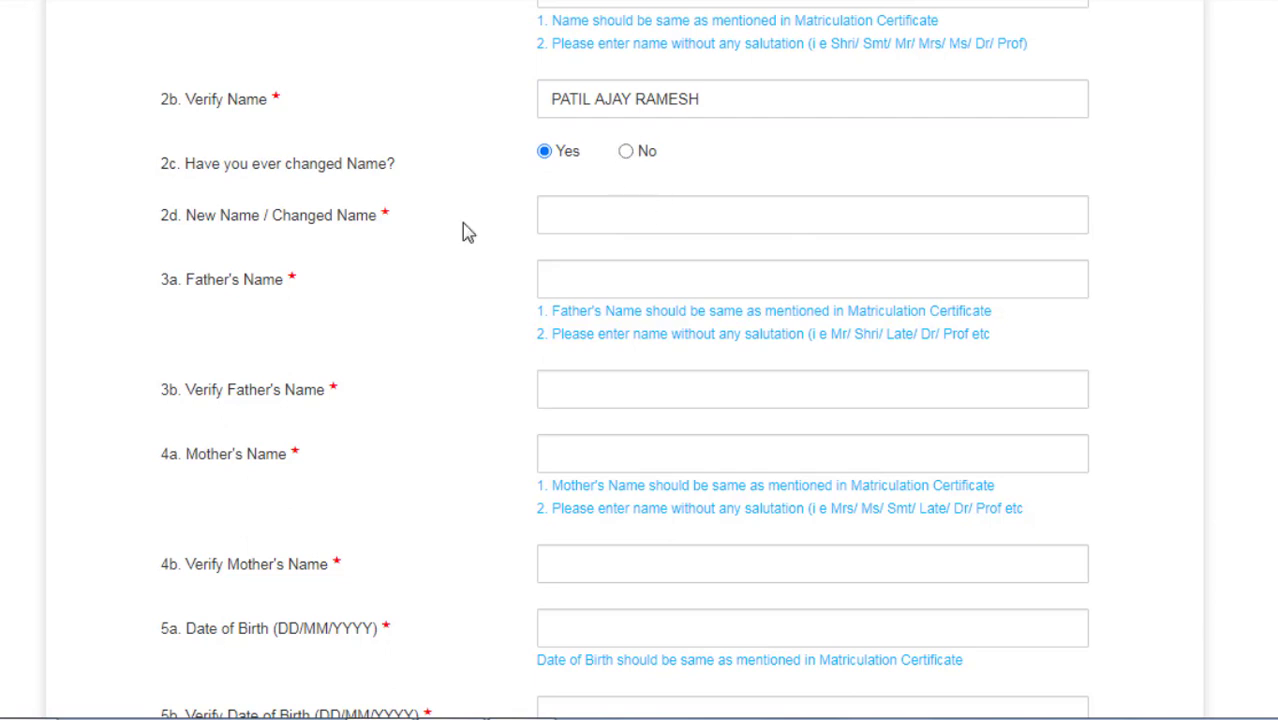
pyautogui.click(626, 153)
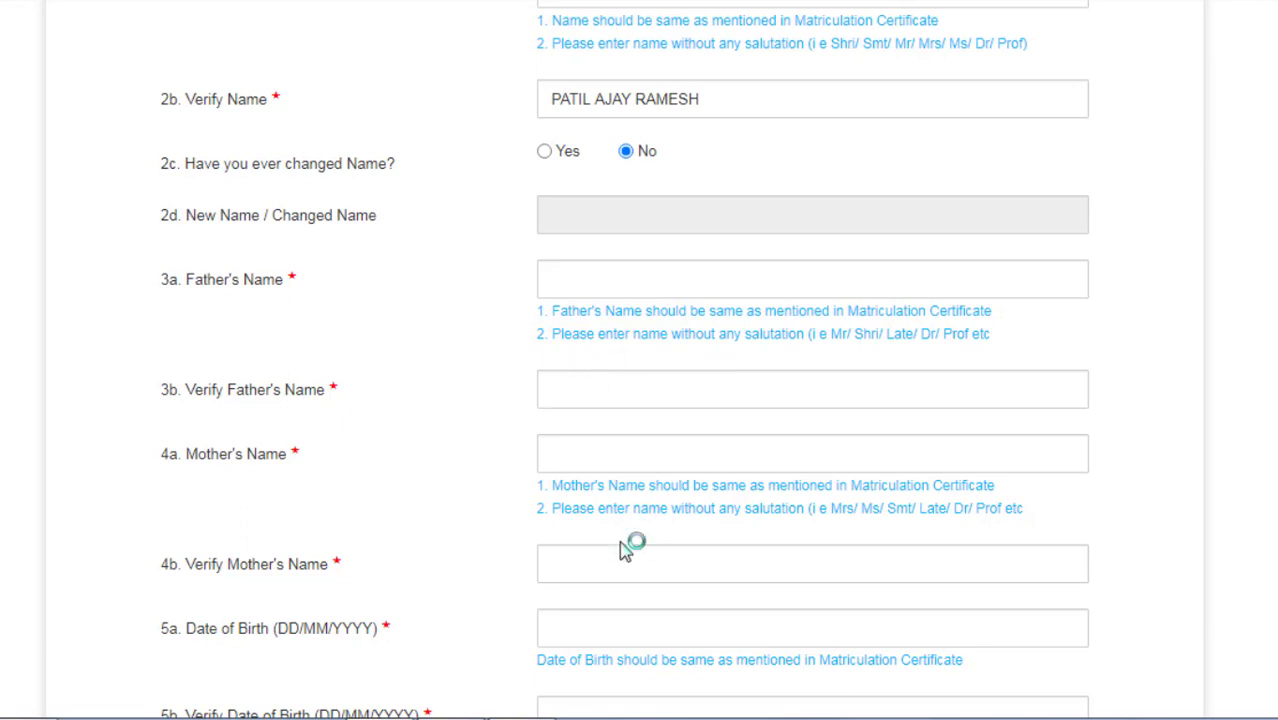
# - Set the matriculation Education Board to Maharashtra State Board of Secondary And Higher Secondary Education
pyautogui.scroll(-2, 630, 488)
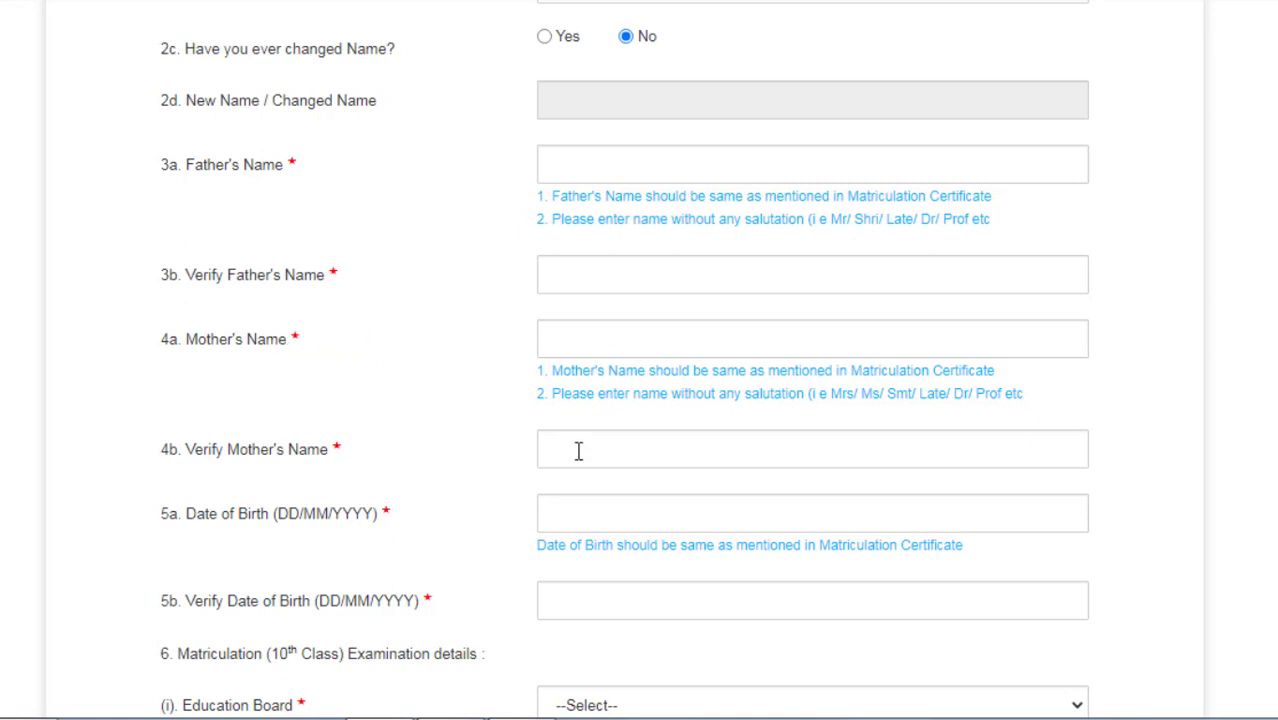
pyautogui.scroll(-4, 578, 451)
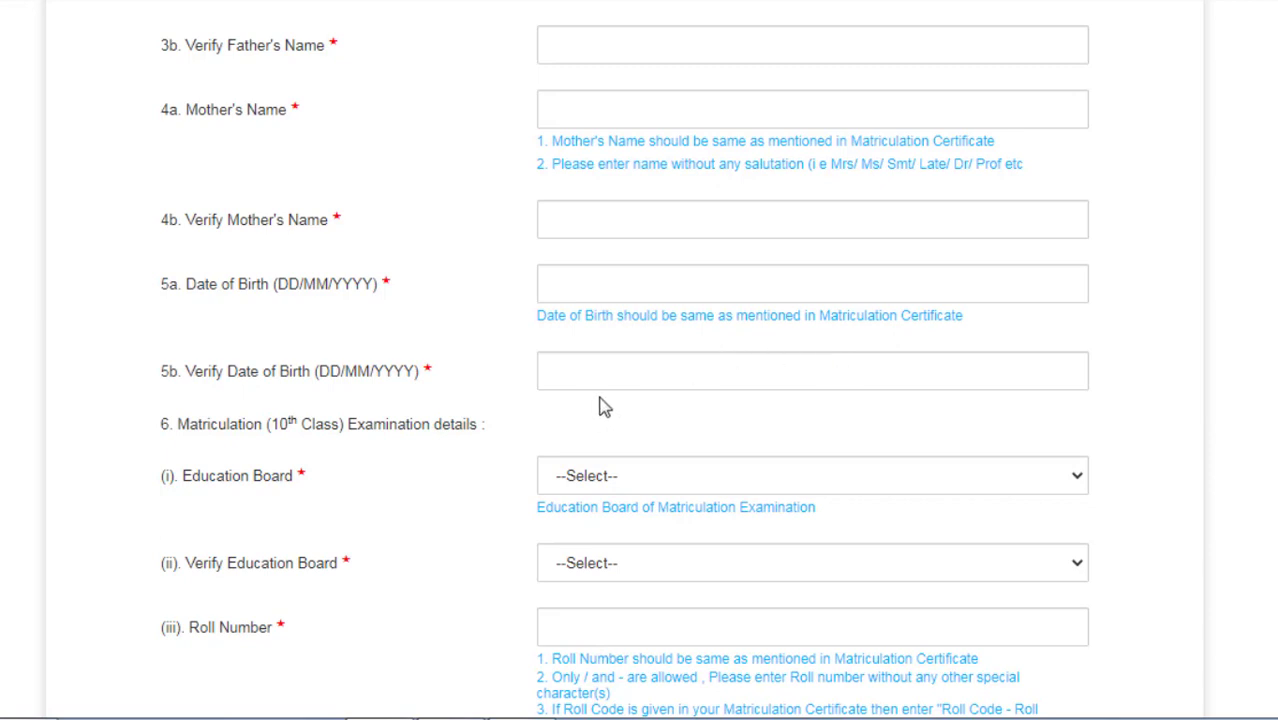
pyautogui.scroll(-2, 641, 421)
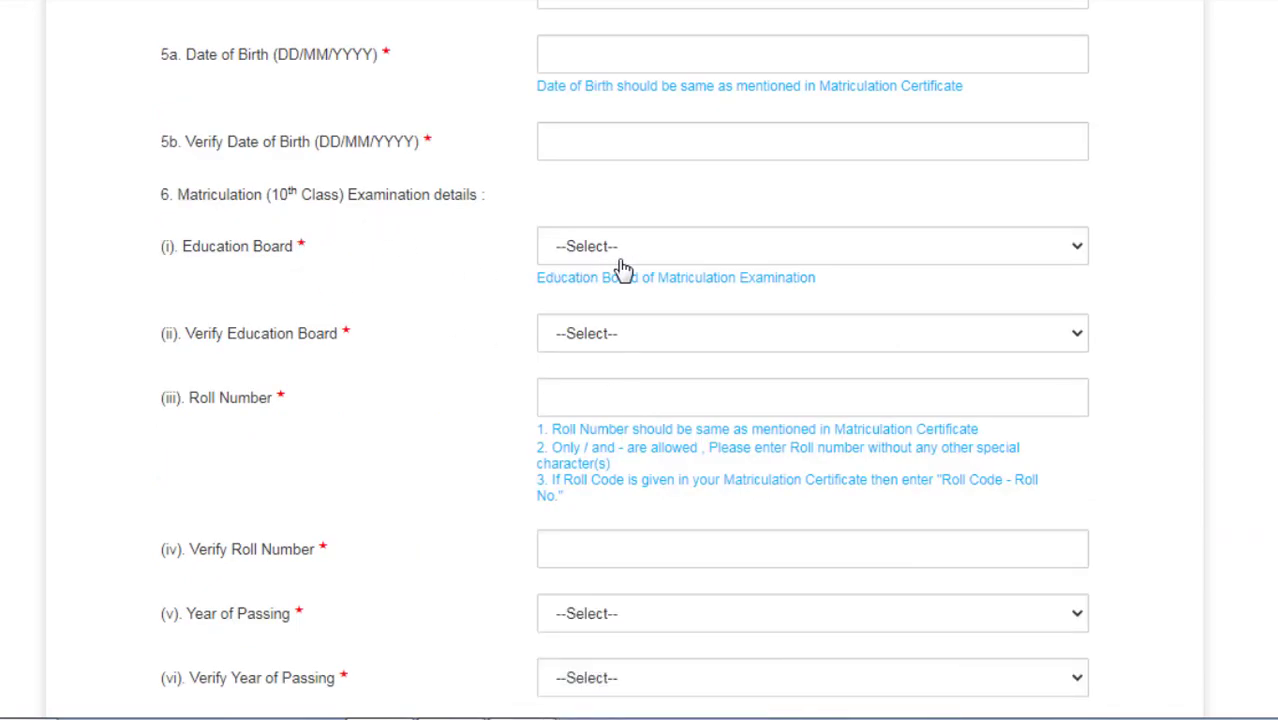
pyautogui.click(747, 258)
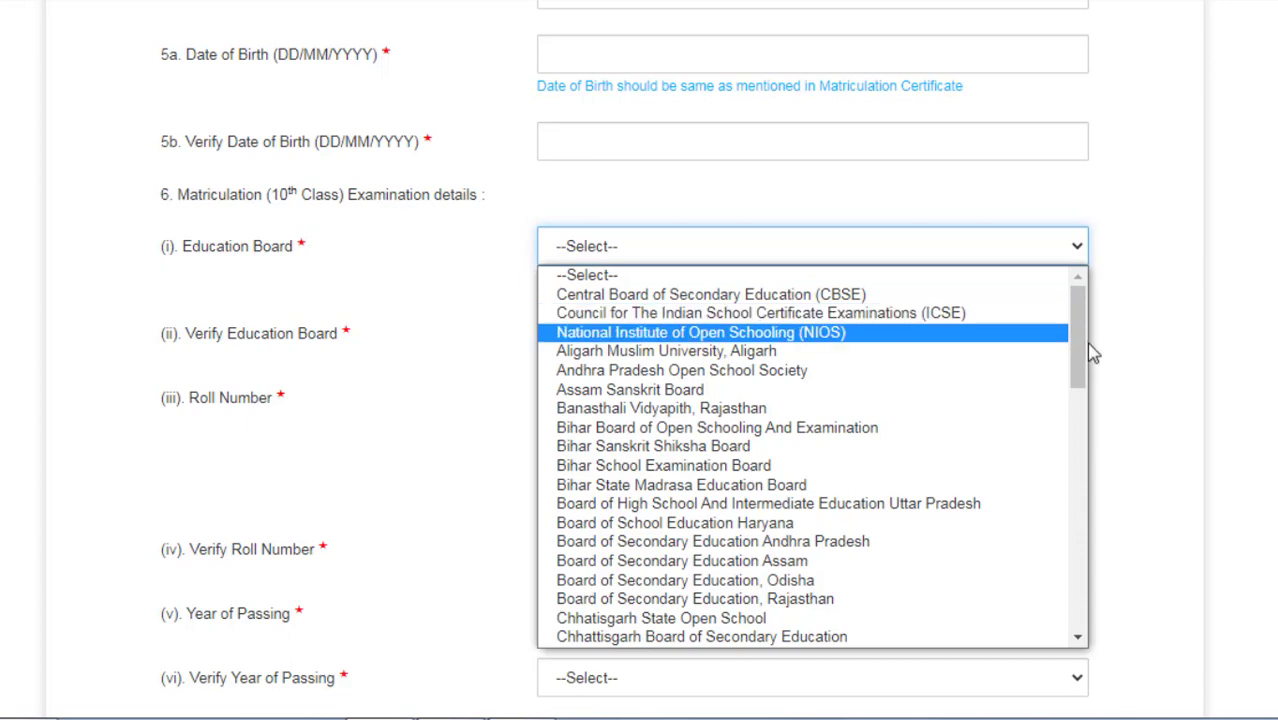
pyautogui.moveTo(1078, 371); pyautogui.dragTo(1080, 502)
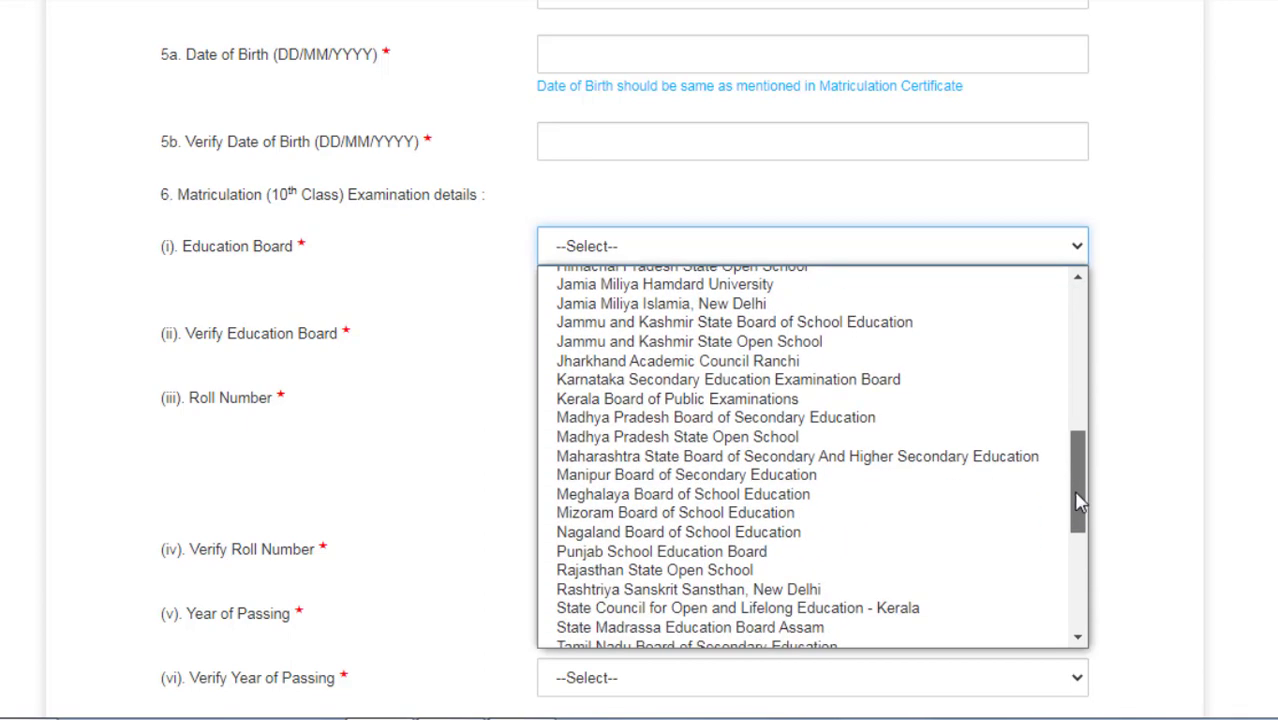
pyautogui.click(998, 463)
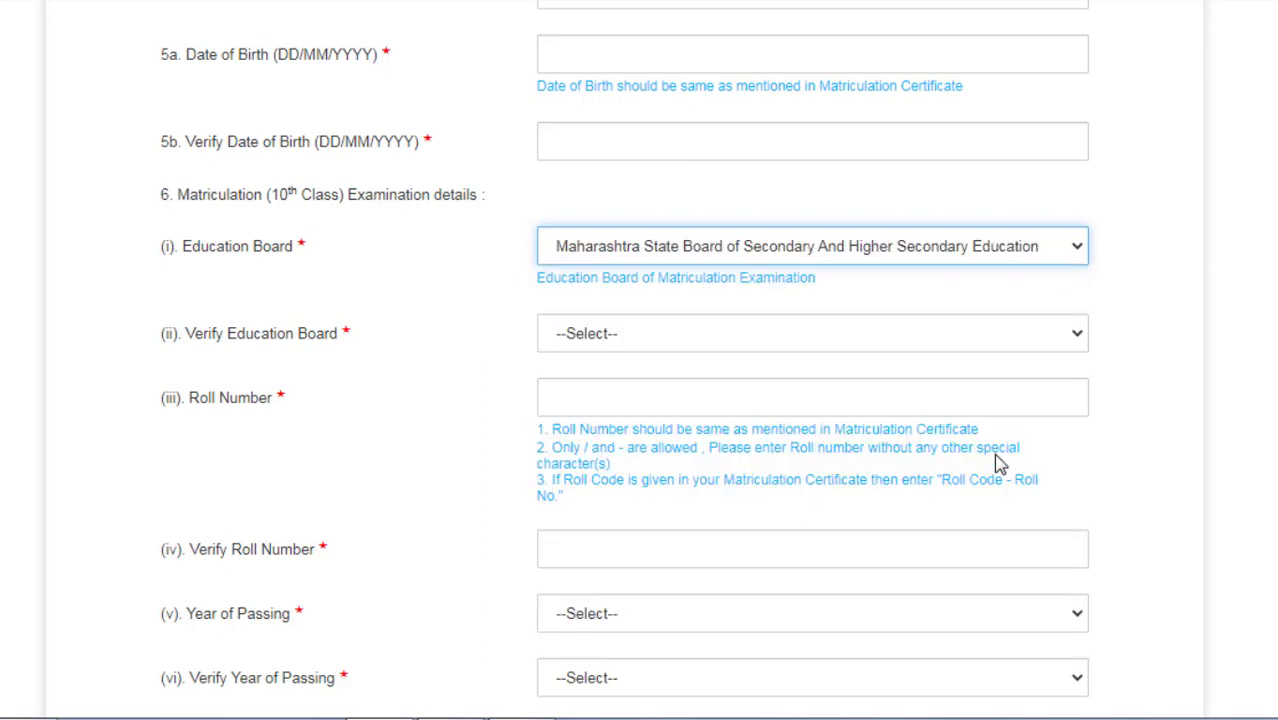
# - Verify the Education Board by choosing Maharashtra State Board of Secondary And Higher Secondary Education again
pyautogui.click(643, 342)
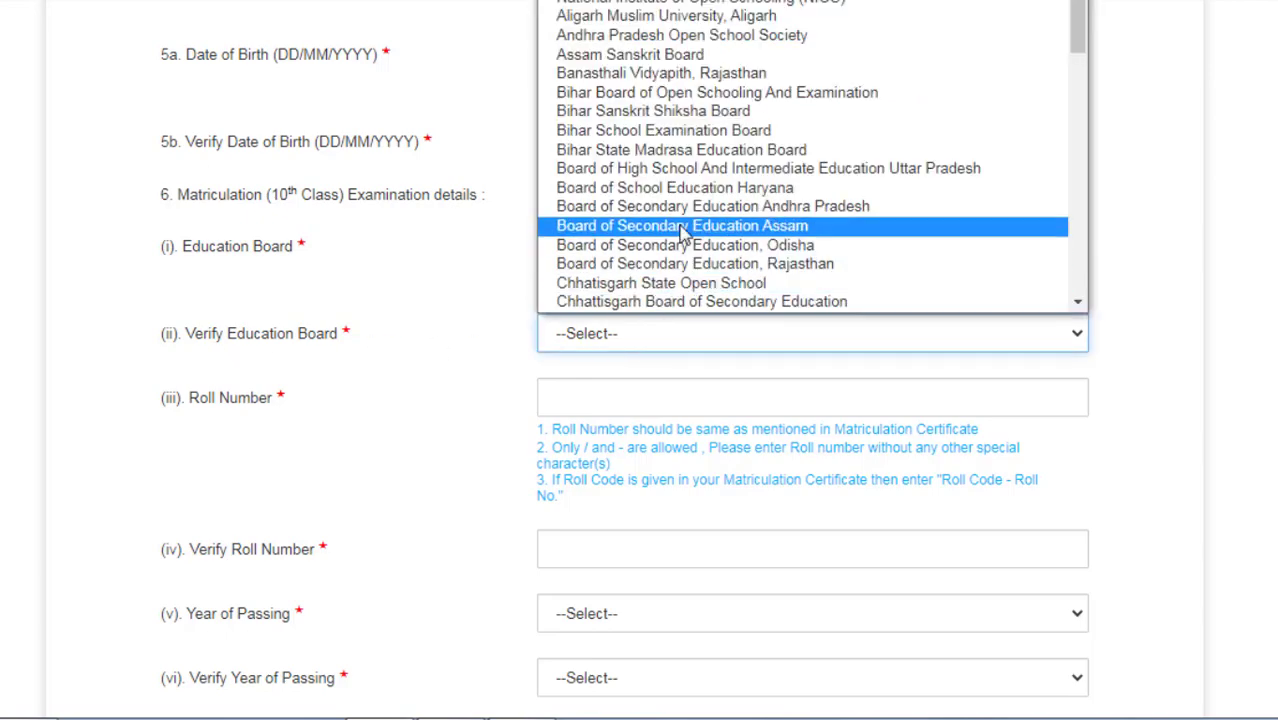
pyautogui.scroll(-15, 680, 230)
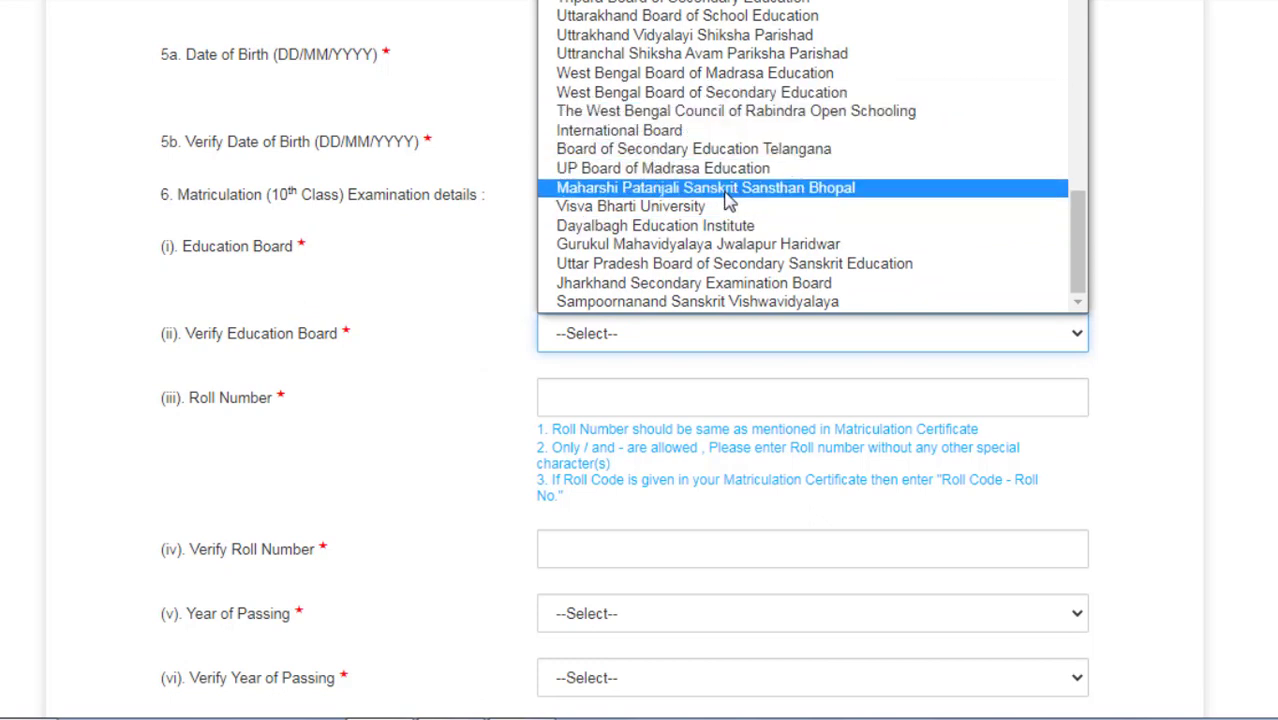
pyautogui.scroll(4, 729, 200)
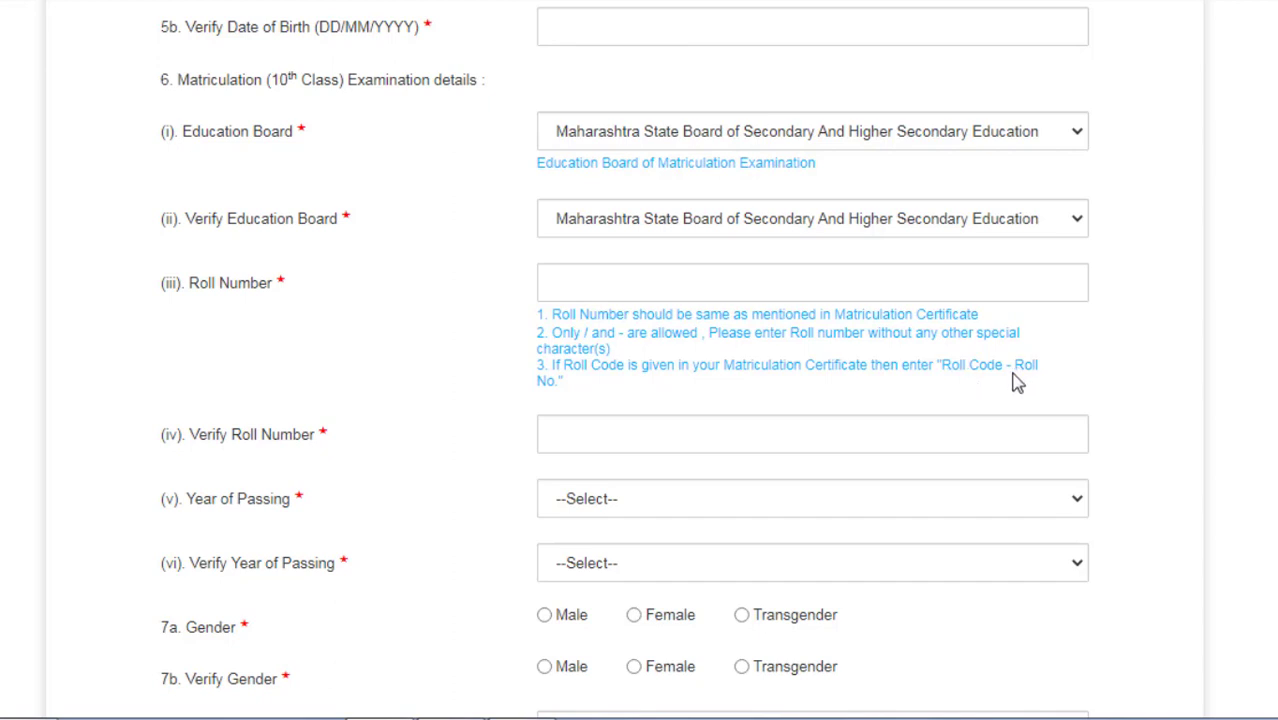
# - Set the matriculation Year of Passing to 2017
pyautogui.click(596, 279)
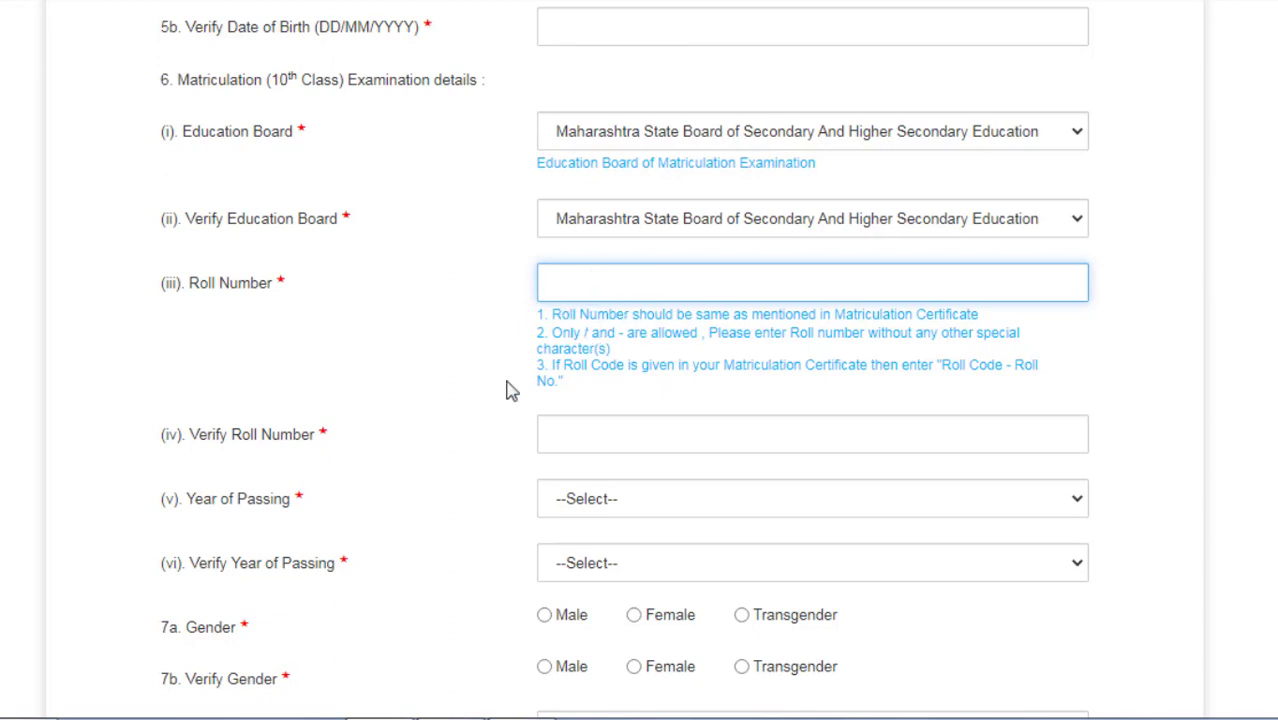
pyautogui.click(374, 456)
pyautogui.scroll(-2, 374, 440)
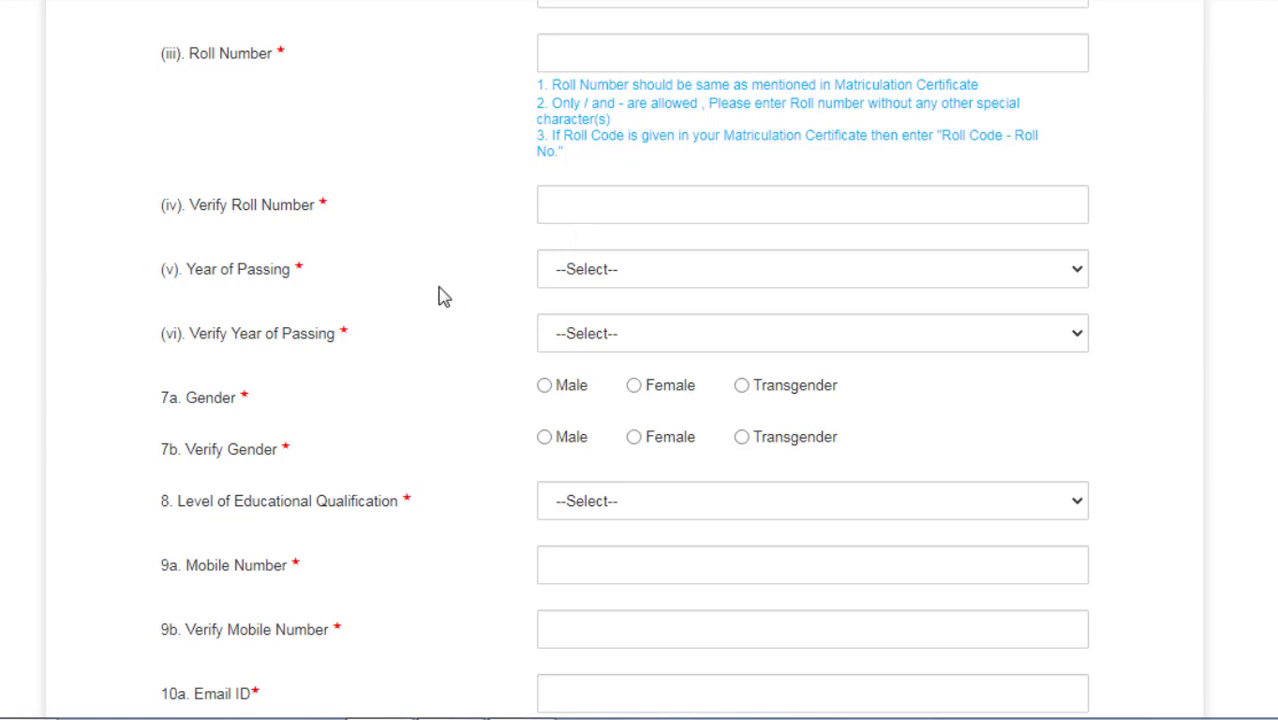
pyautogui.click(585, 283)
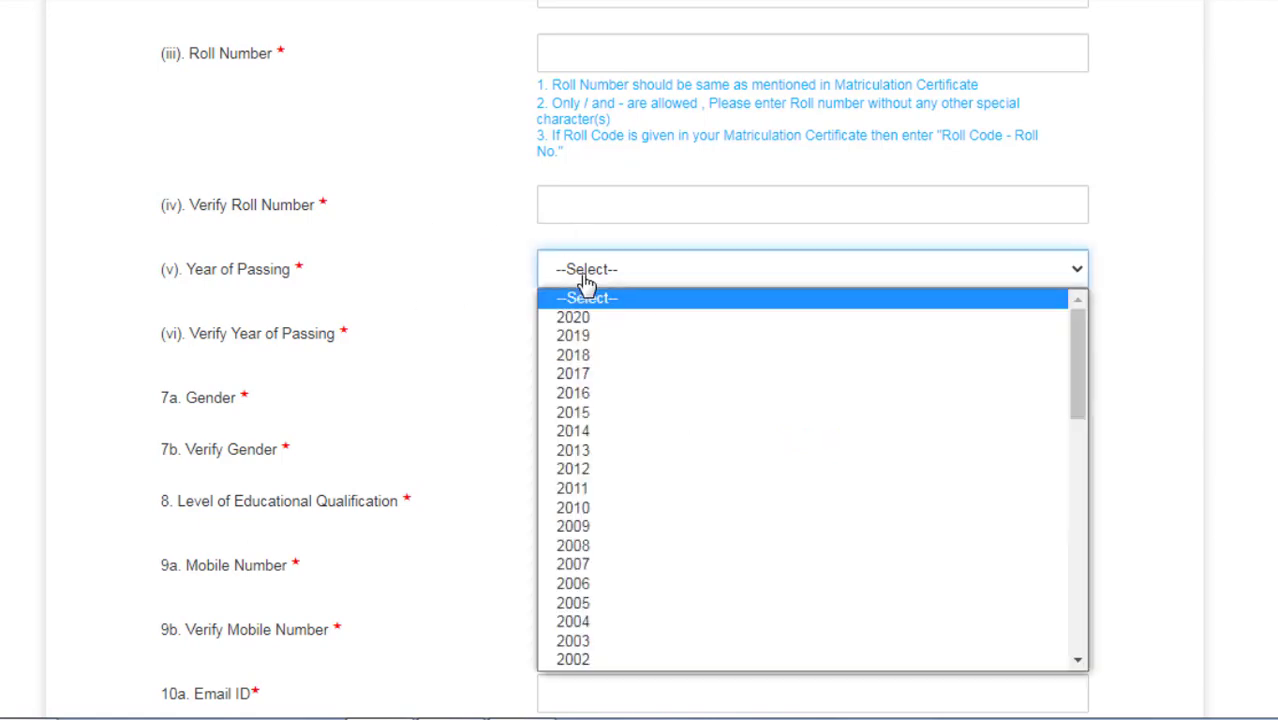
pyautogui.click(590, 376)
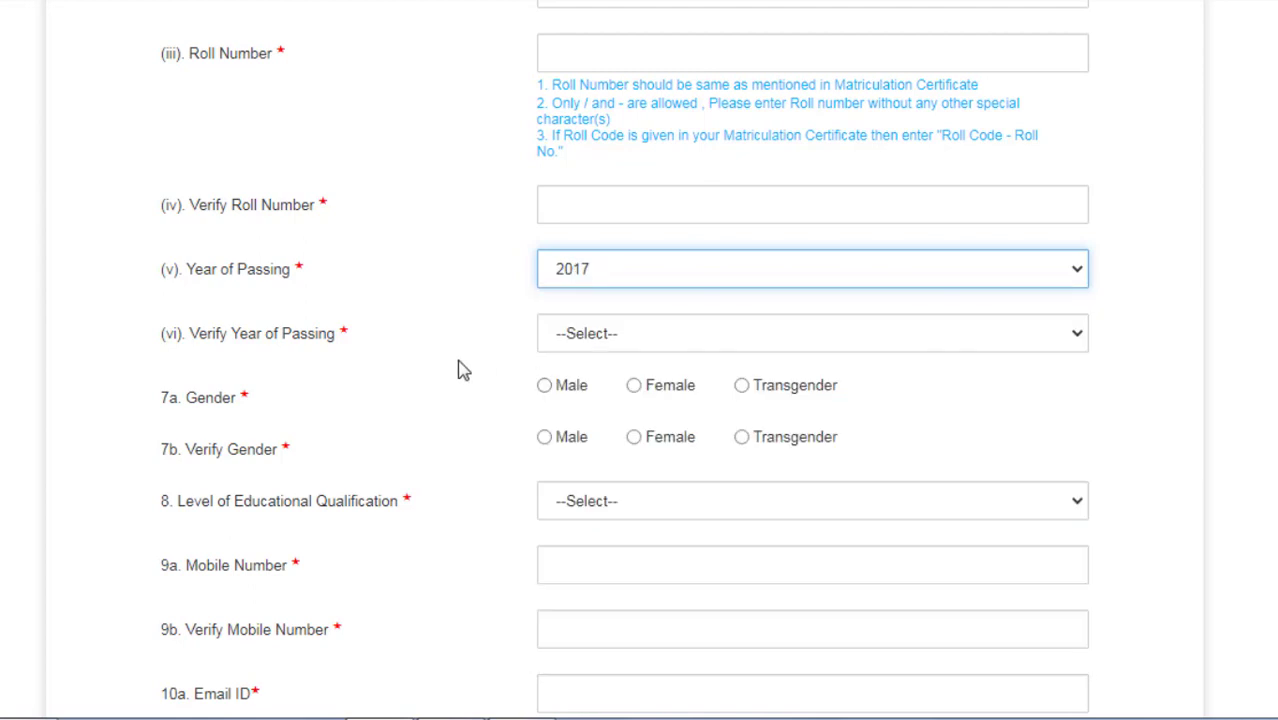
pyautogui.click(633, 346)
pyautogui.click(599, 245)
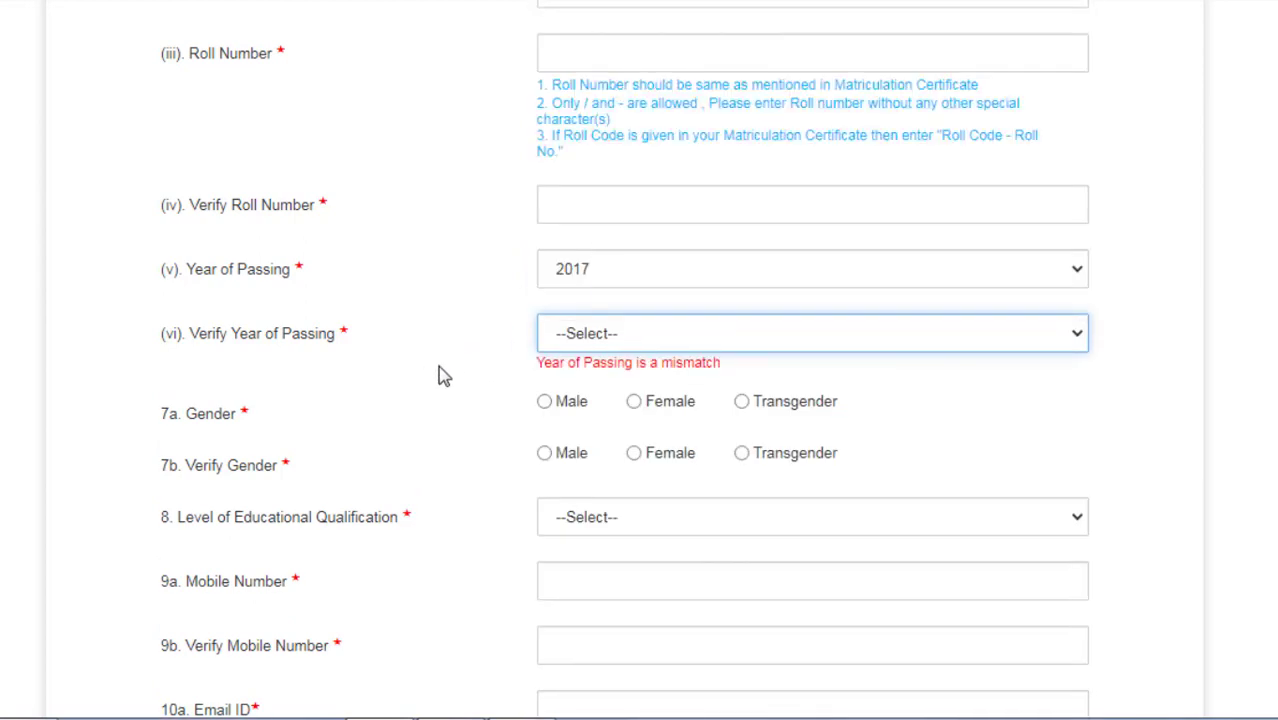
# - Verify the matriculation Year of Passing as 2017 and choose Male for both Gender and Verify Gender
pyautogui.click(620, 337)
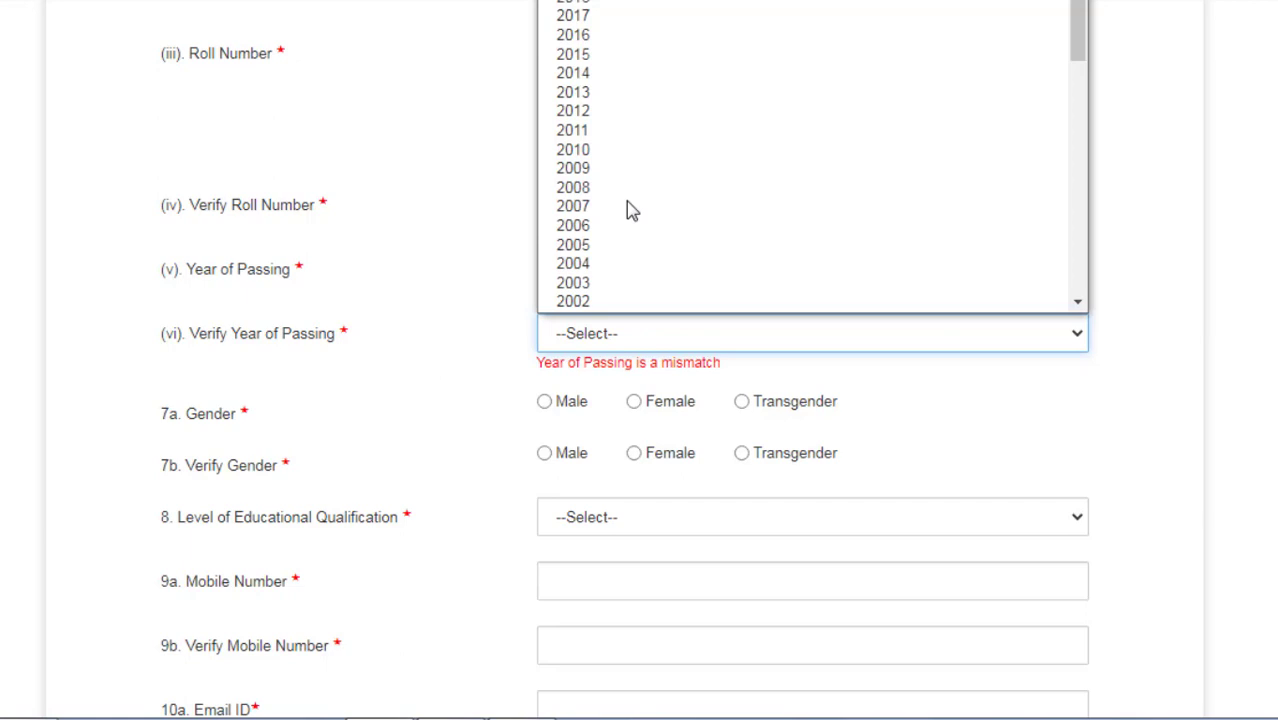
pyautogui.click(612, 14)
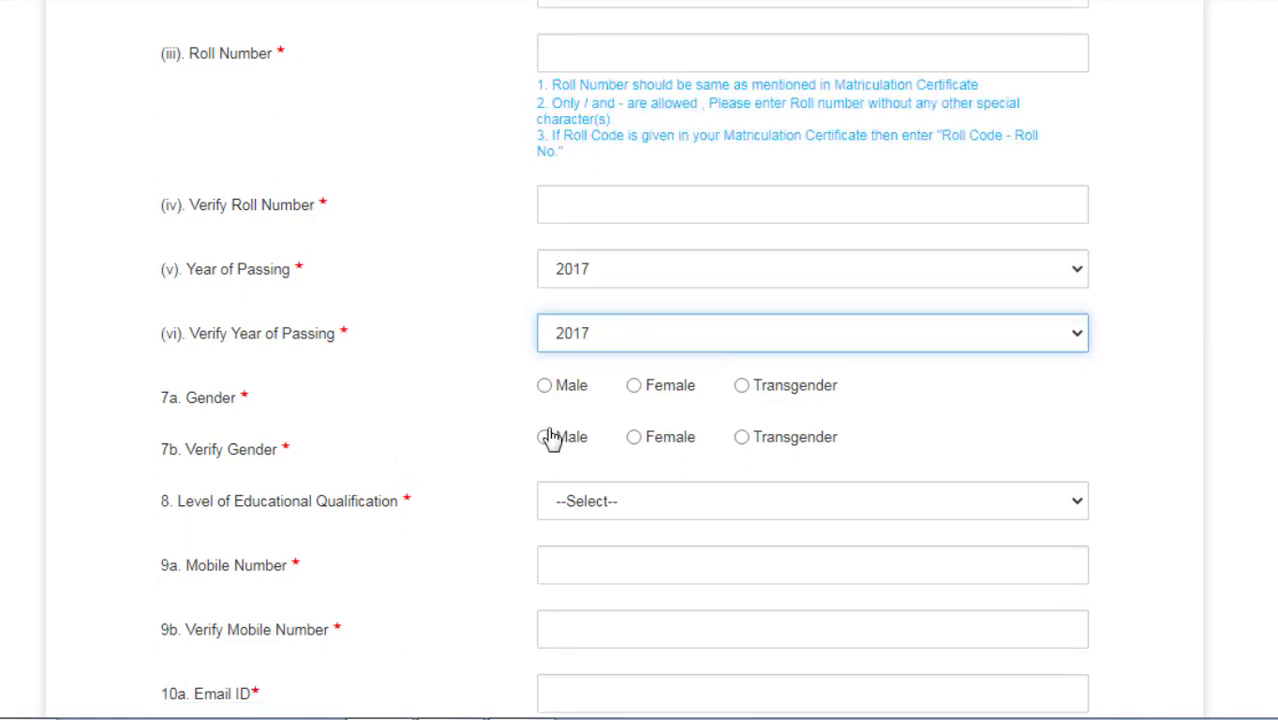
pyautogui.click(544, 386)
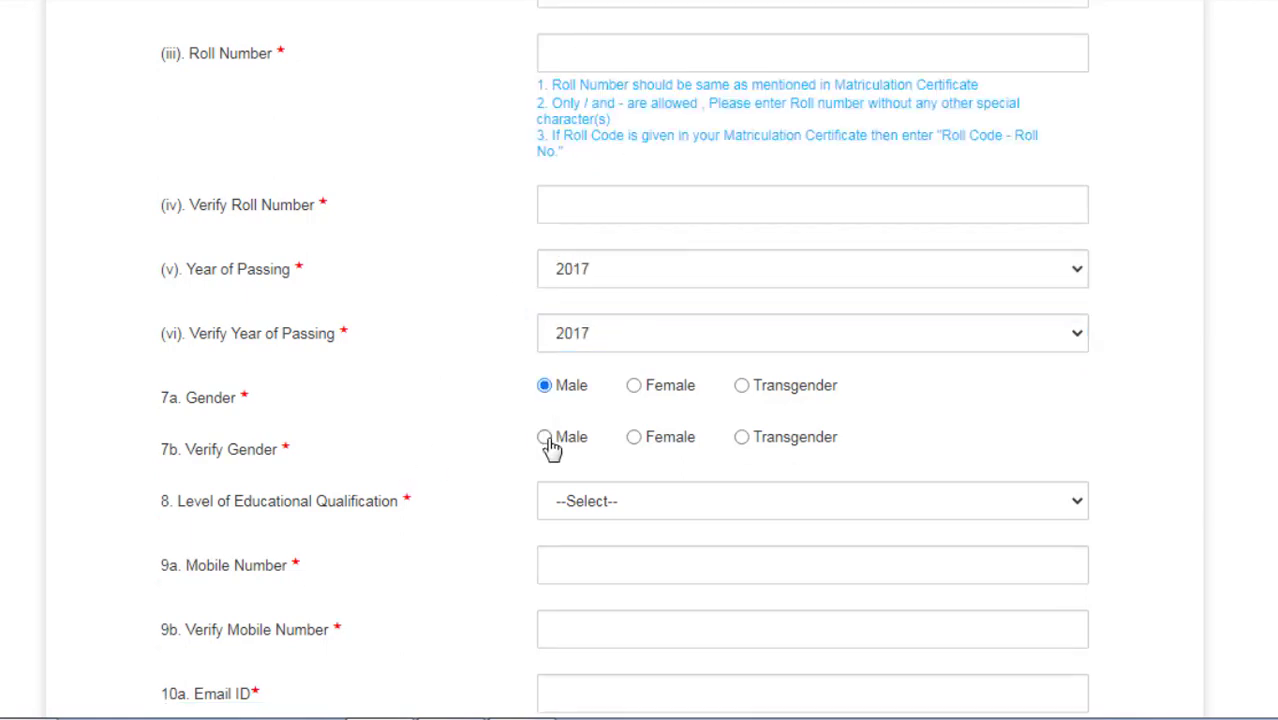
pyautogui.click(544, 437)
# - Set the Level of Educational Qualification to Graduation
pyautogui.scroll(-2, 470, 455)
pyautogui.scroll(1, 455, 457)
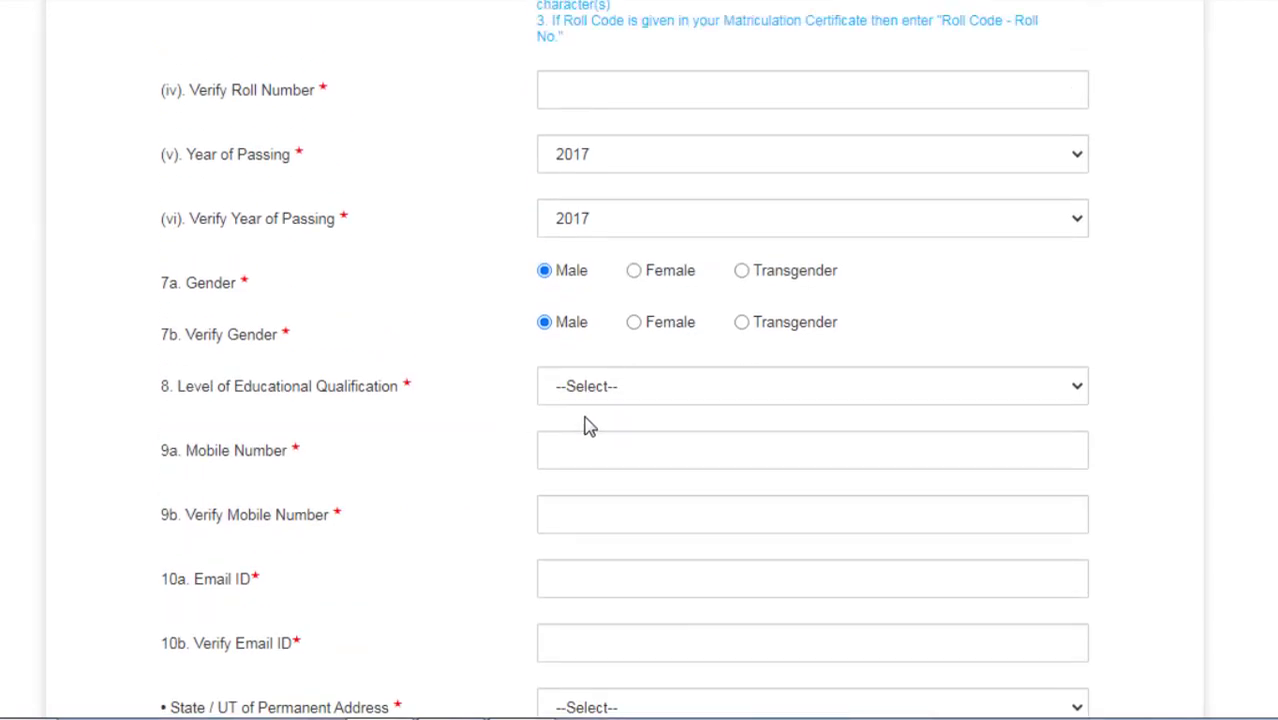
pyautogui.click(616, 397)
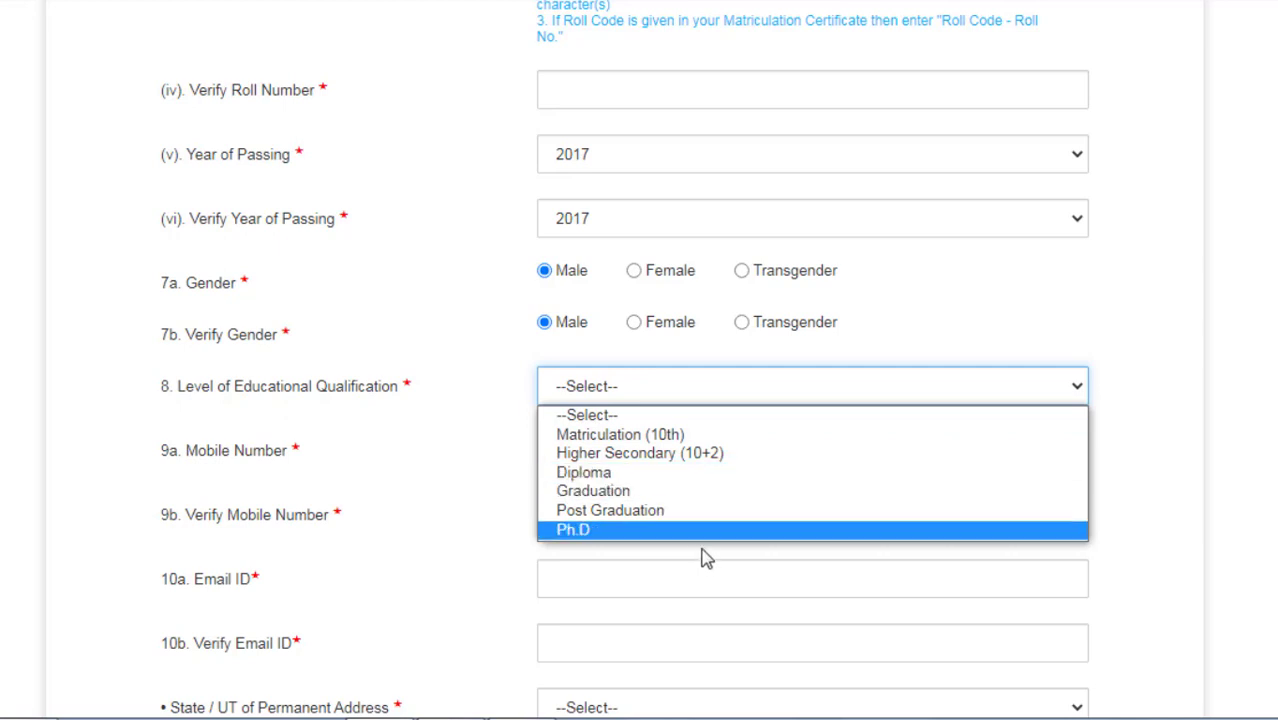
pyautogui.click(600, 490)
# - Set the State / UT of Permanent Address to Maharashtra
pyautogui.scroll(-3, 608, 485)
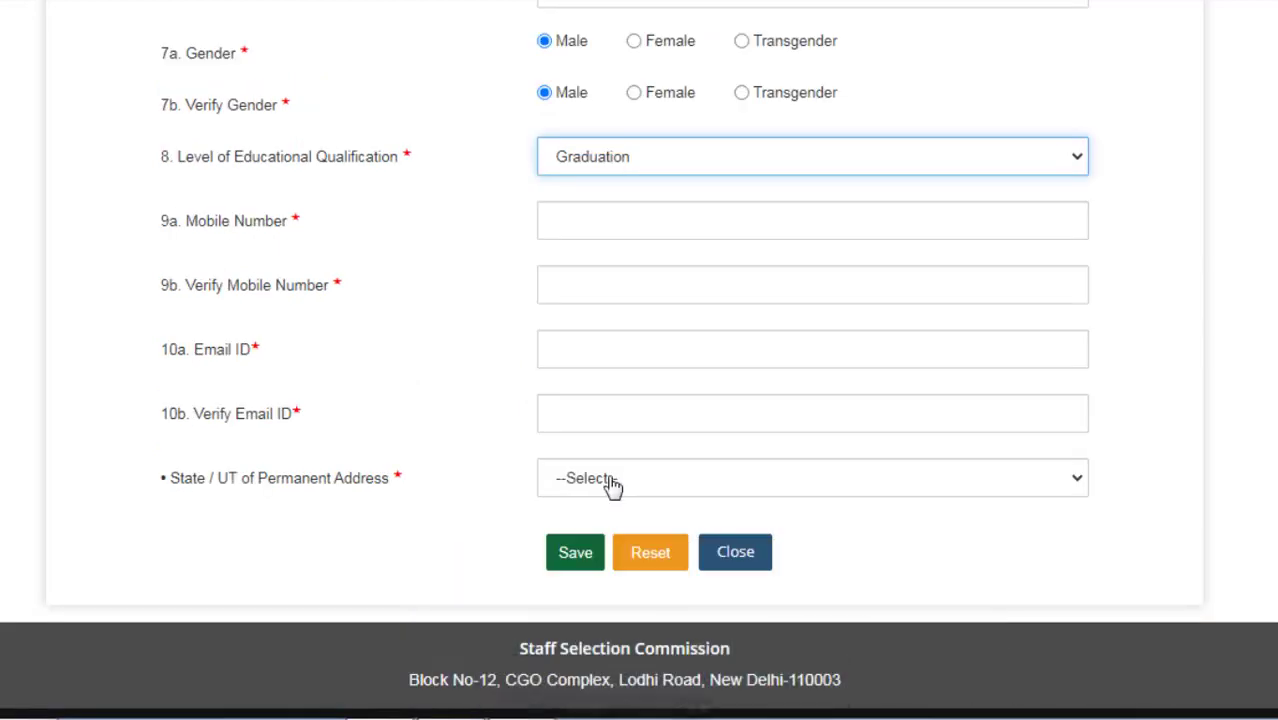
pyautogui.click(613, 226)
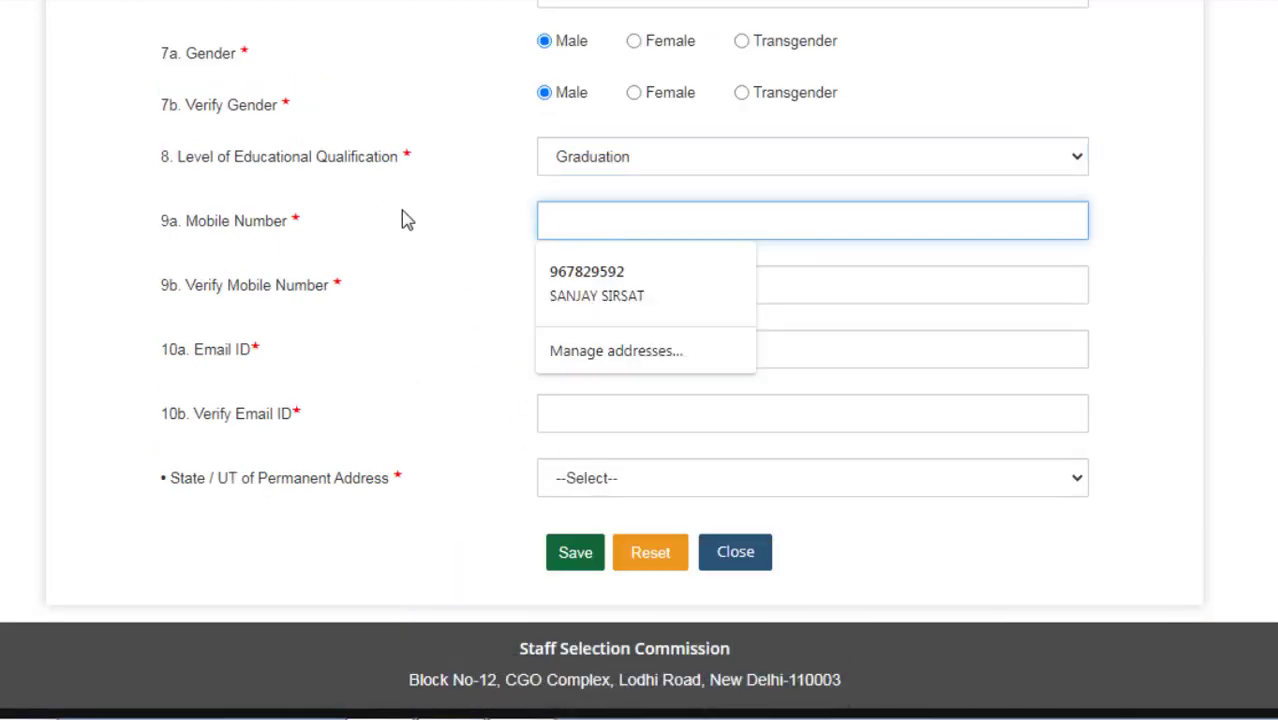
pyautogui.click(508, 251)
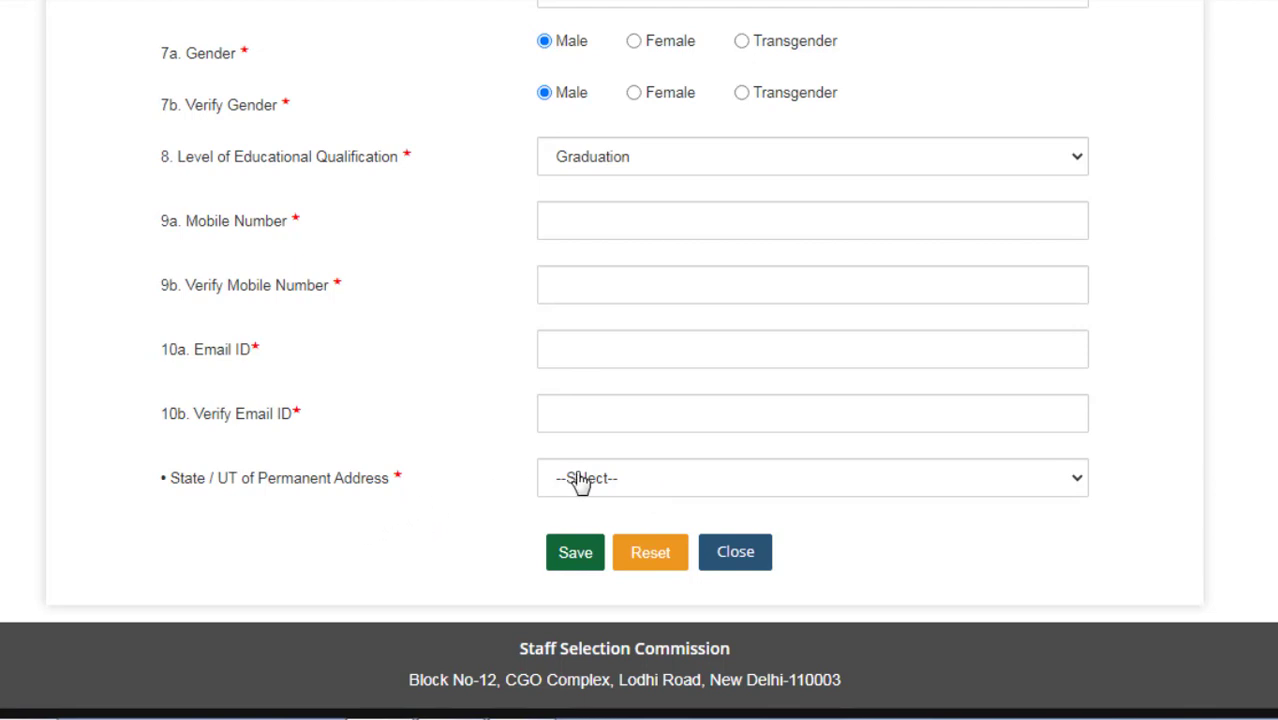
pyautogui.click(618, 485)
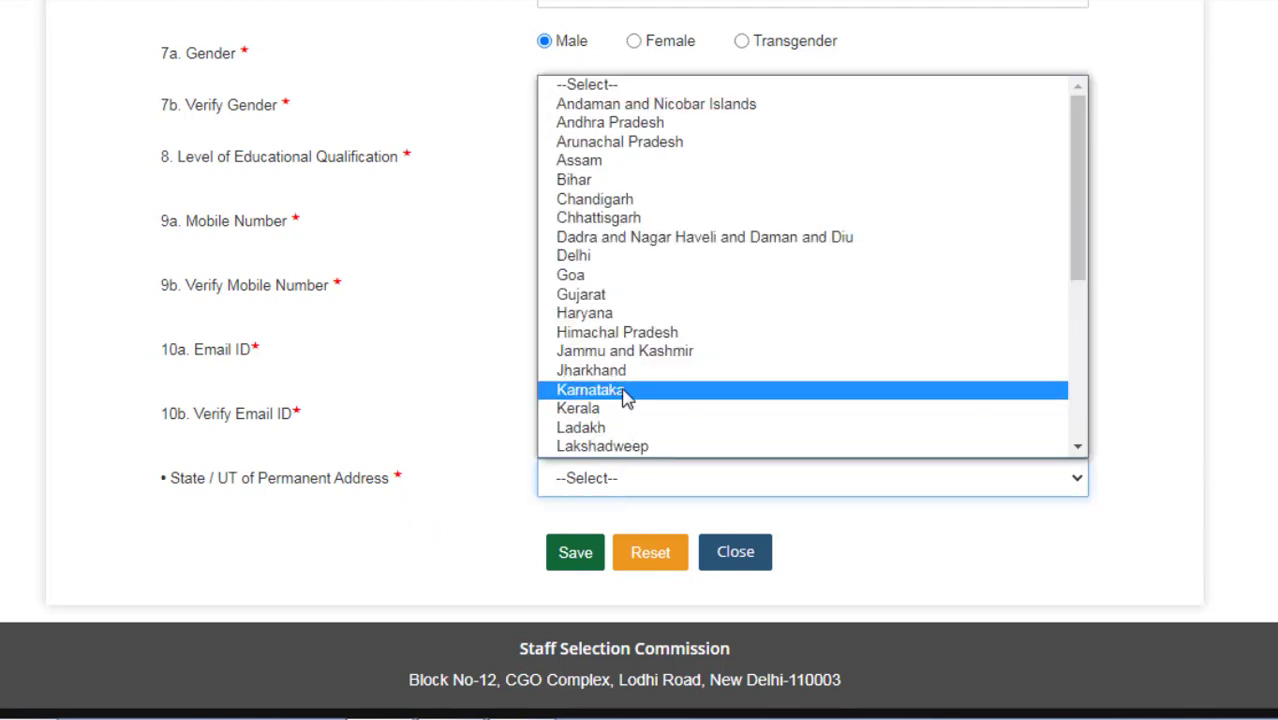
pyautogui.scroll(-4, 625, 398)
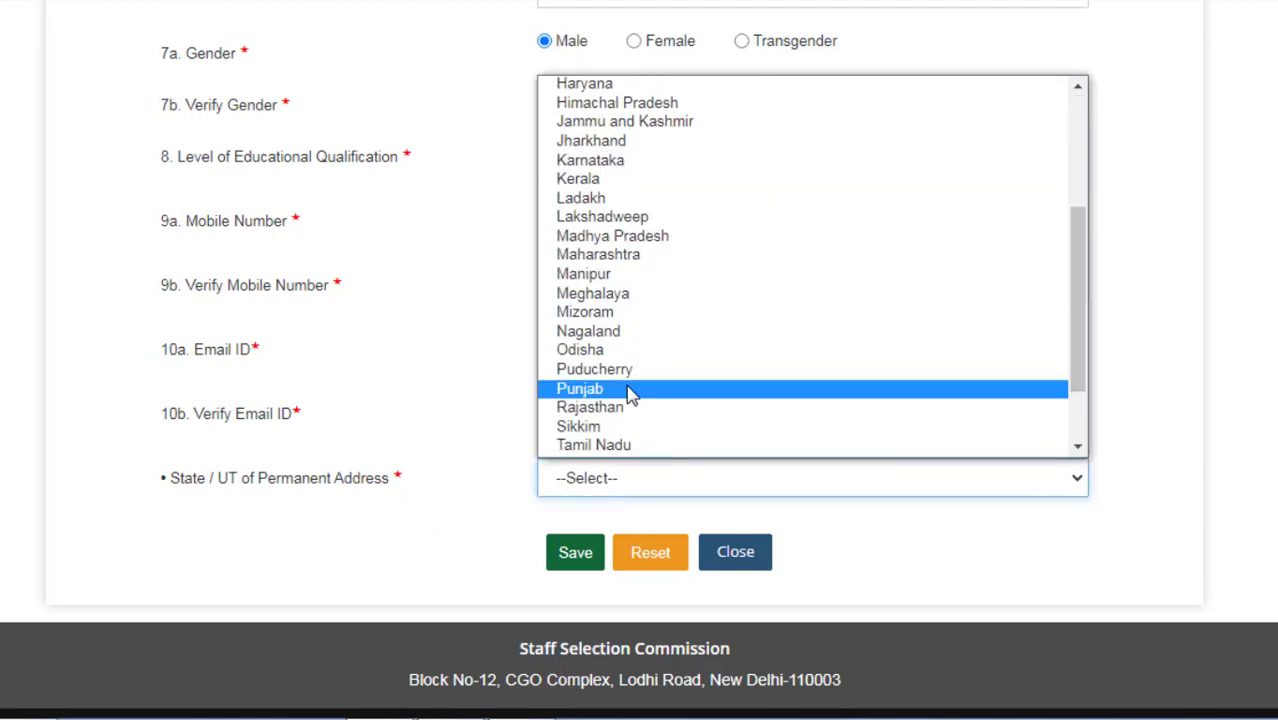
pyautogui.click(614, 256)
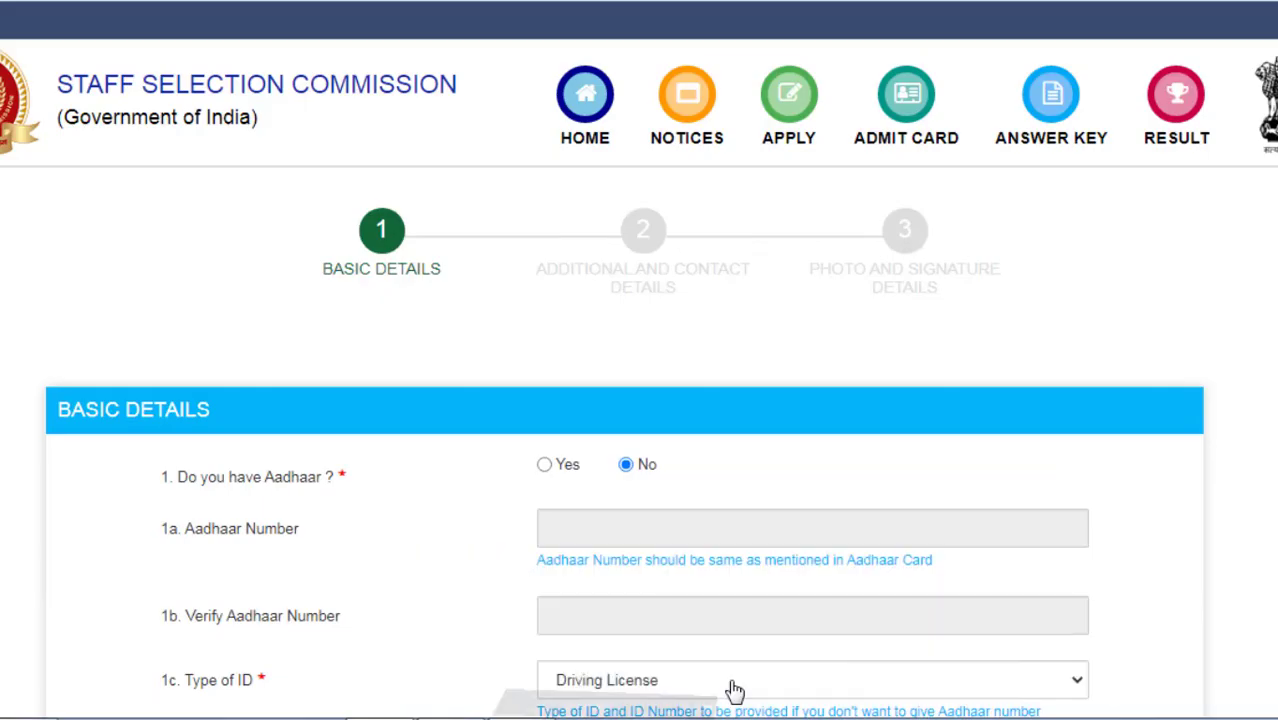
# - Save the completed Basic Details, confirming the mobile number and email ID, and acknowledge the partial registration notice
pyautogui.scroll(-5, 639, 360)
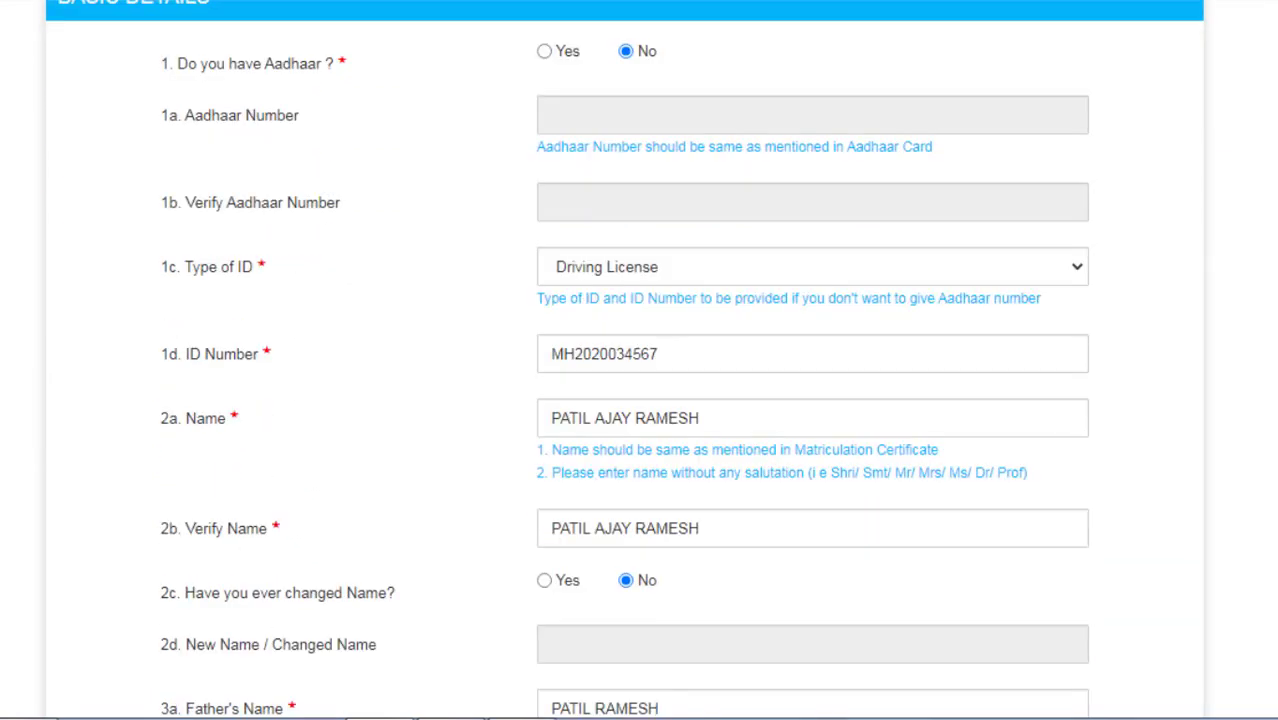
pyautogui.scroll(-7, 639, 360)
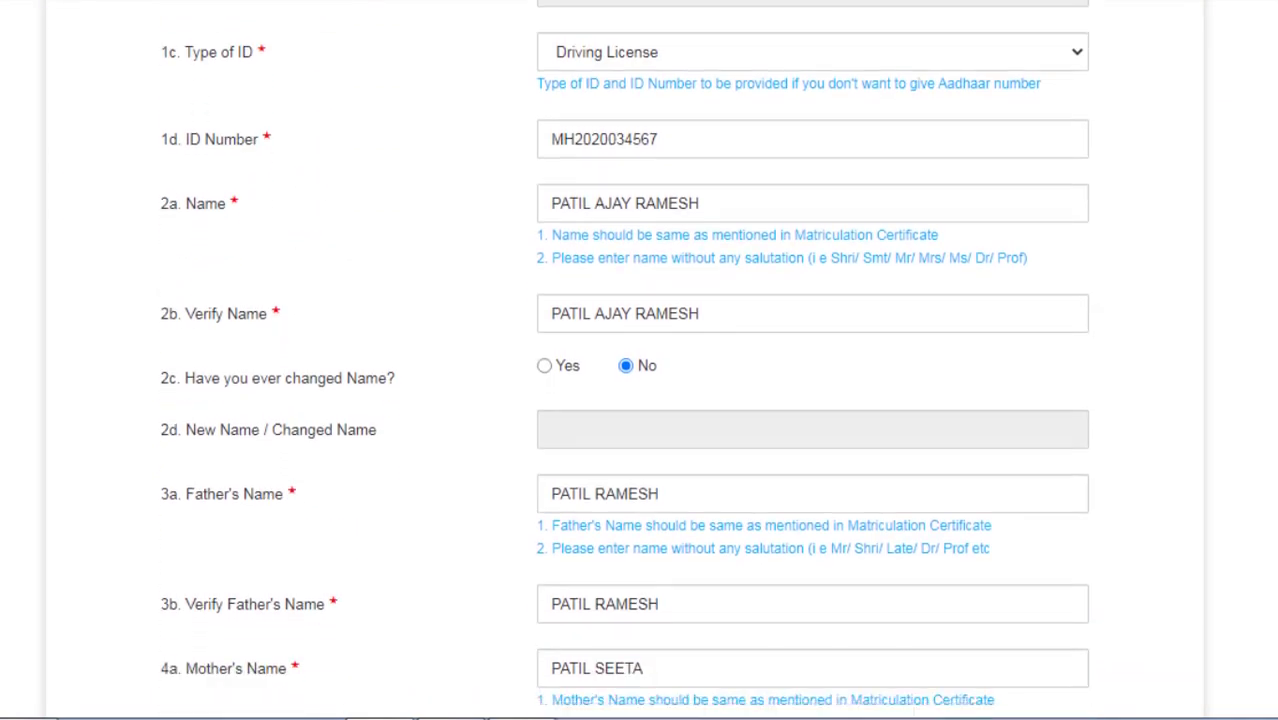
pyautogui.scroll(-4, 639, 360)
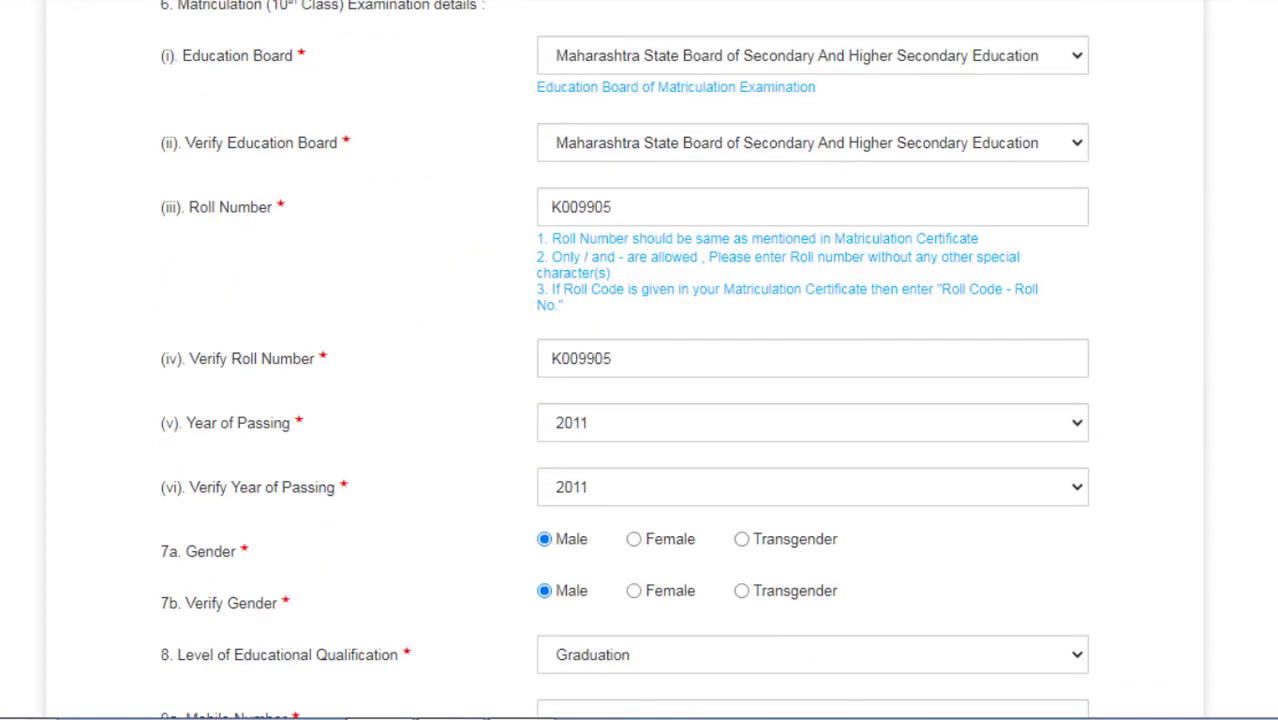
pyautogui.scroll(-3, 639, 360)
pyautogui.scroll(-1, 639, 360)
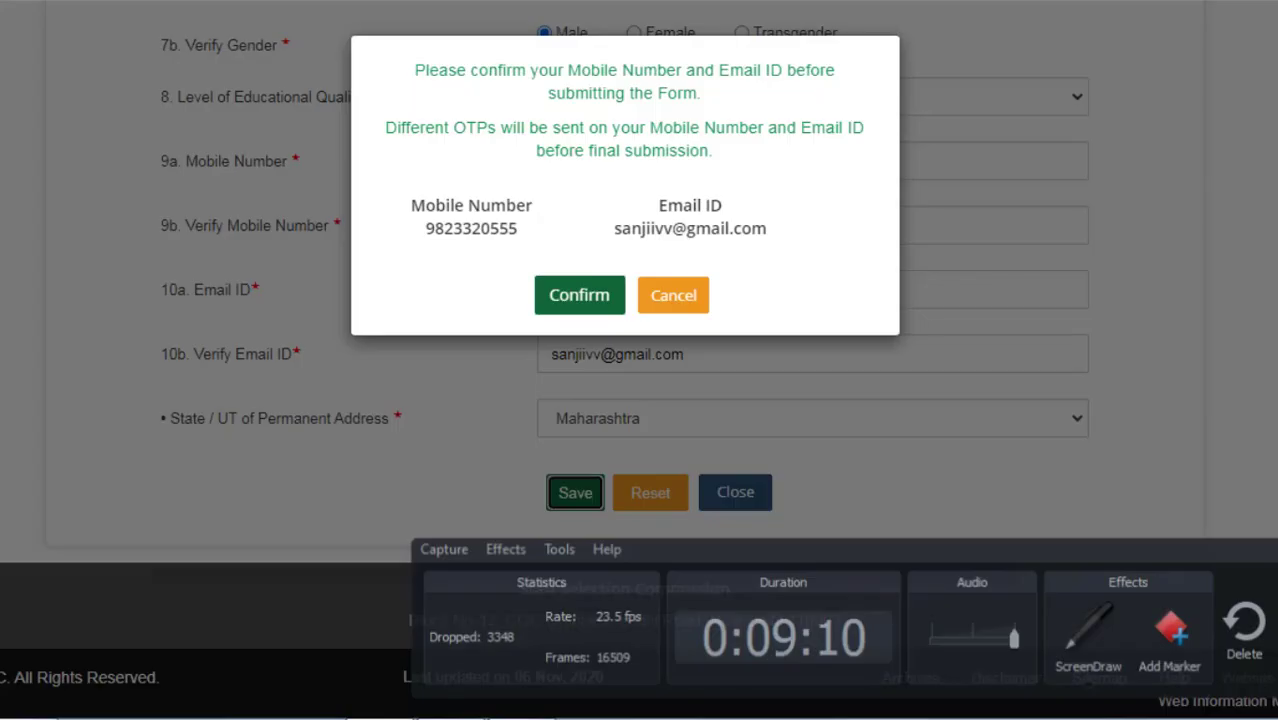
pyautogui.click(565, 300)
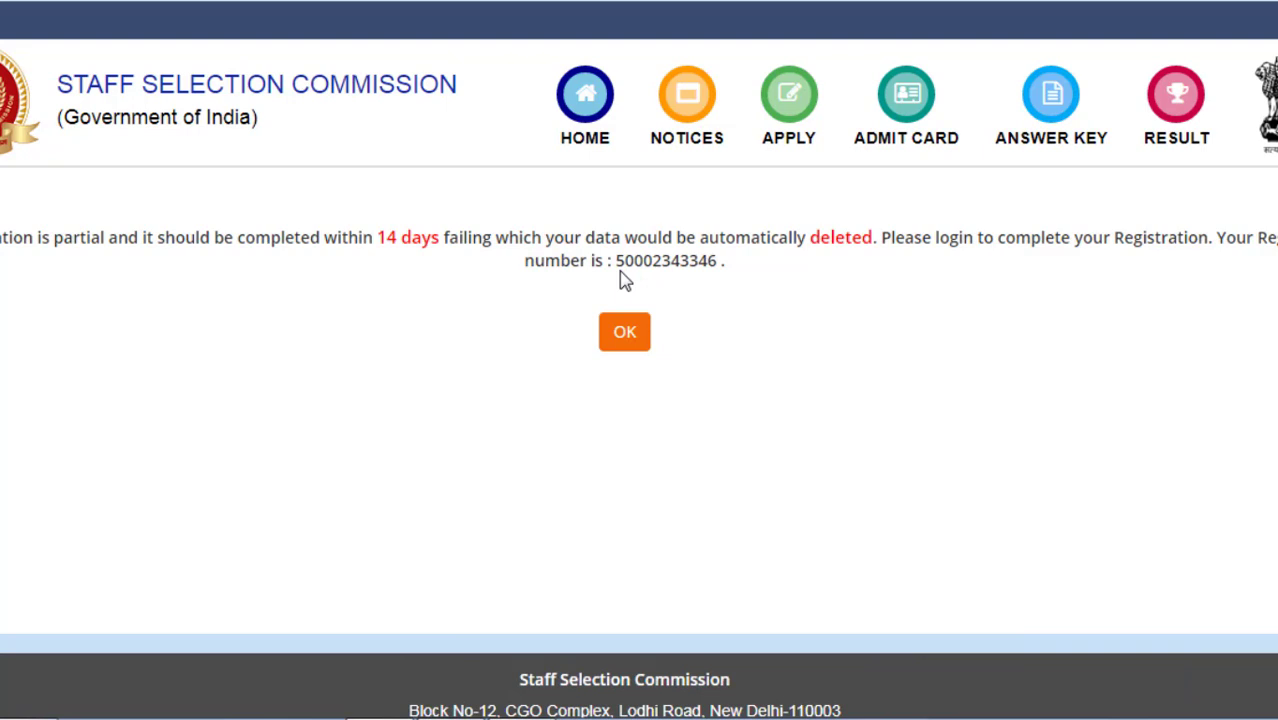
pyautogui.click(634, 338)
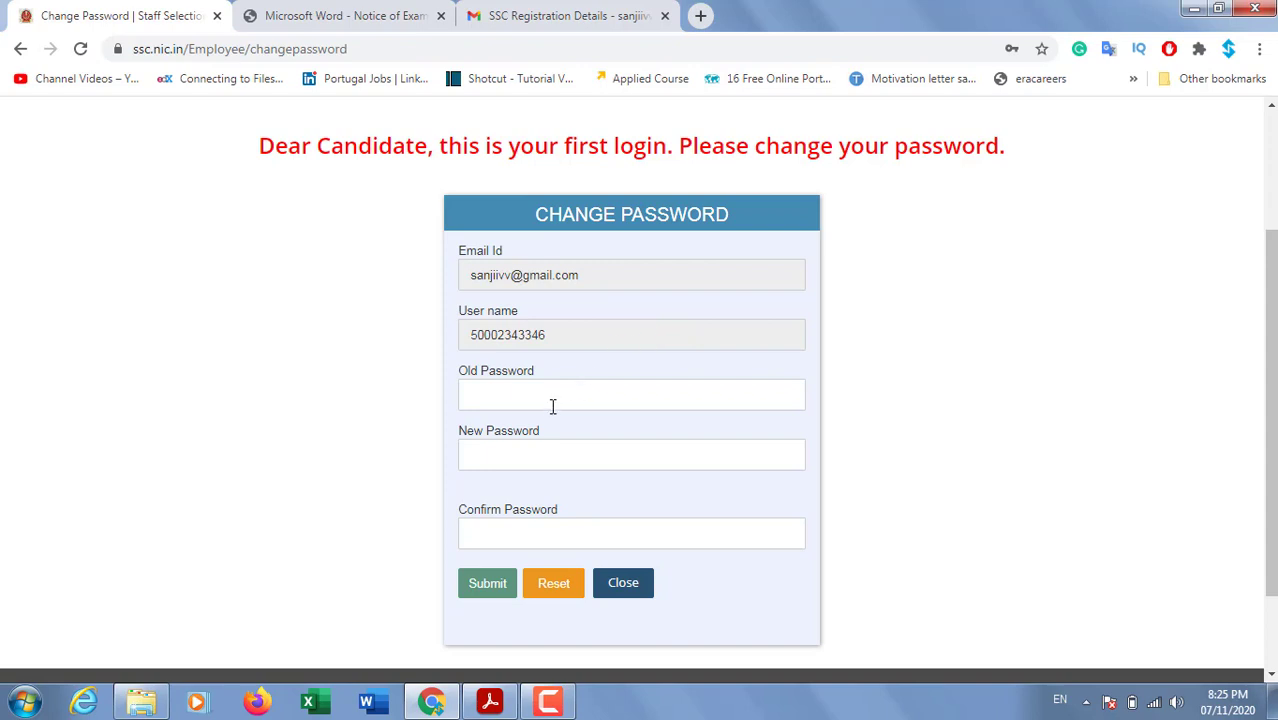
# - Change the first-login password by entering the old password, the new password and its confirmation, and submit the change
pyautogui.click(547, 398)
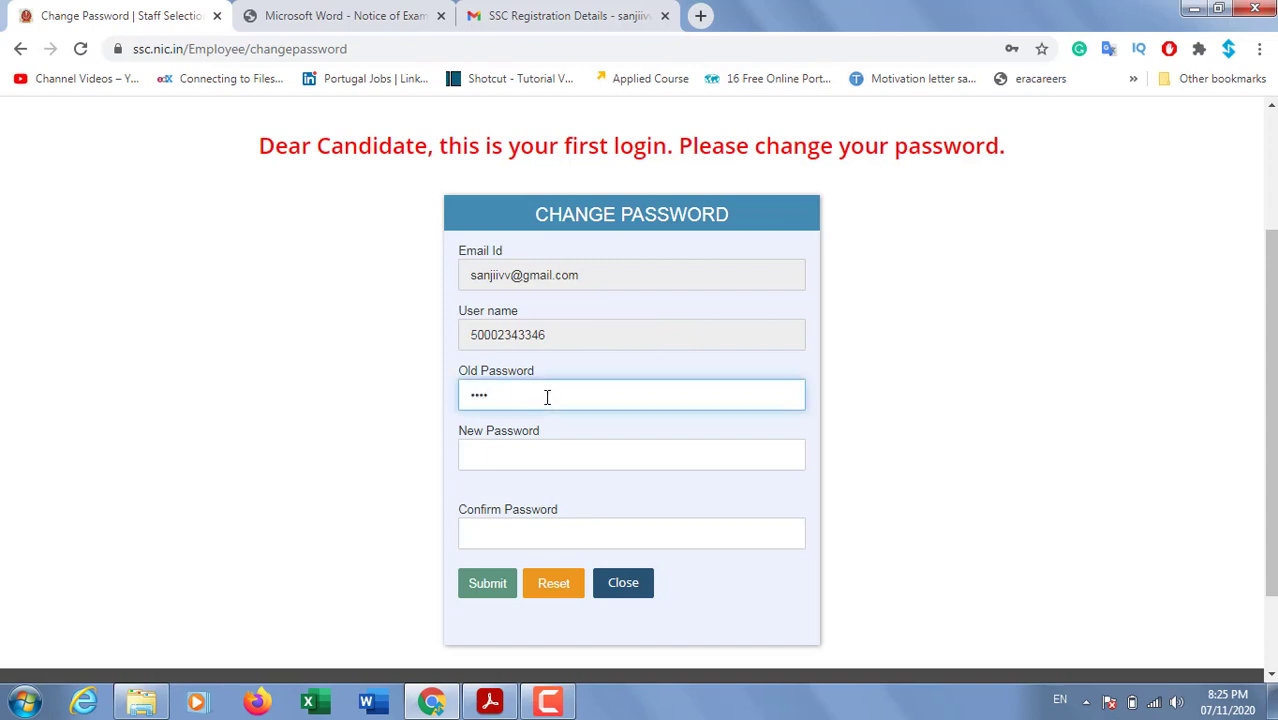
pyautogui.click(569, 461)
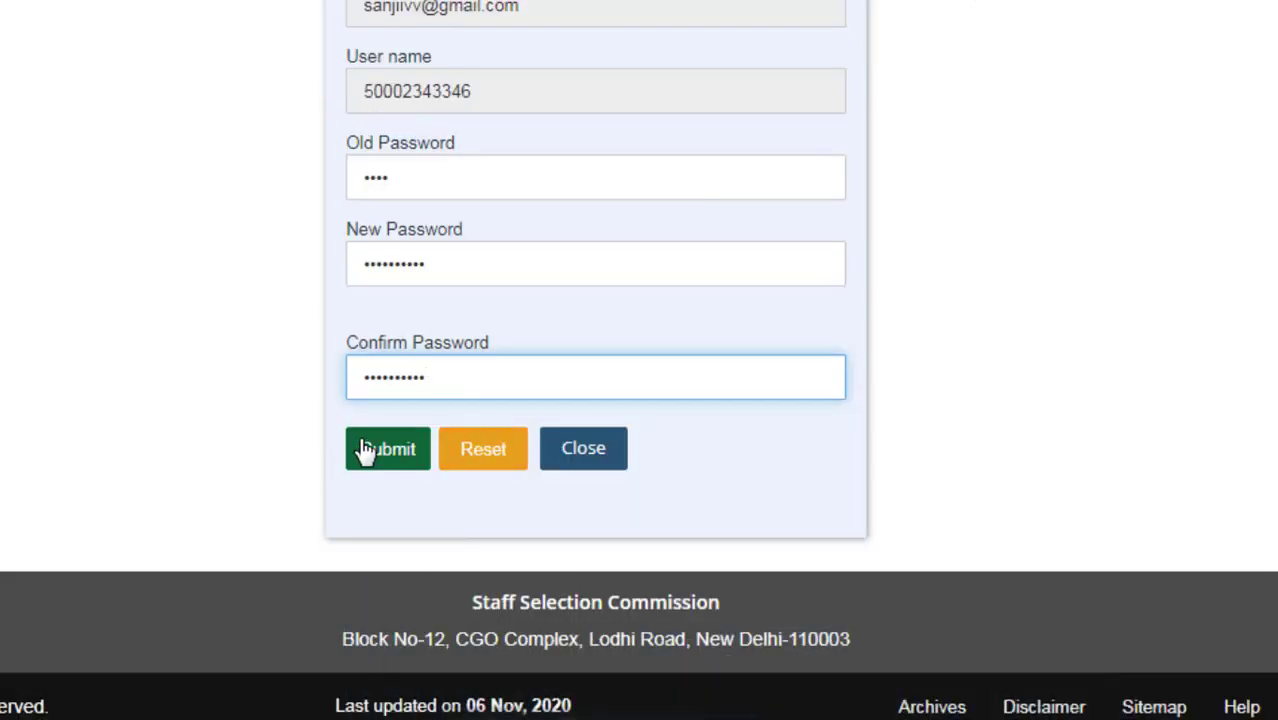
pyautogui.click(446, 470)
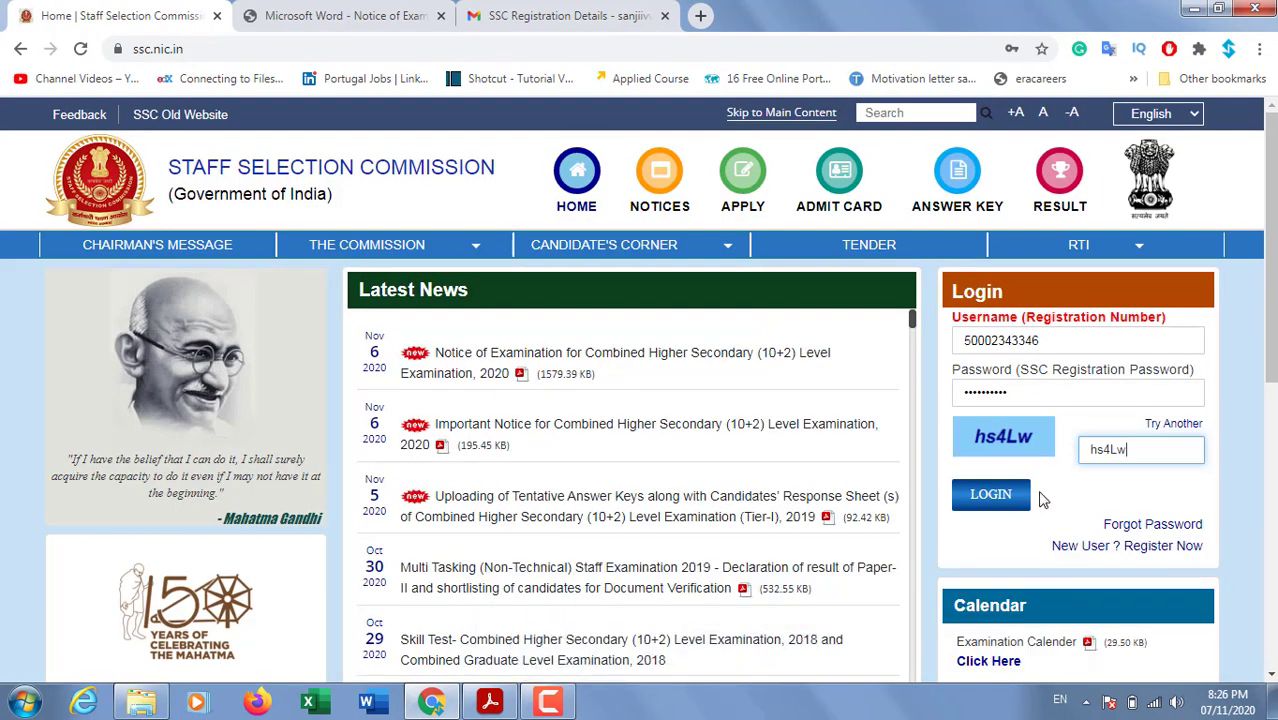
# - Log in with the registration number, SSC registration password and captcha code, and open the Basic Details for editing
pyautogui.click(1010, 506)
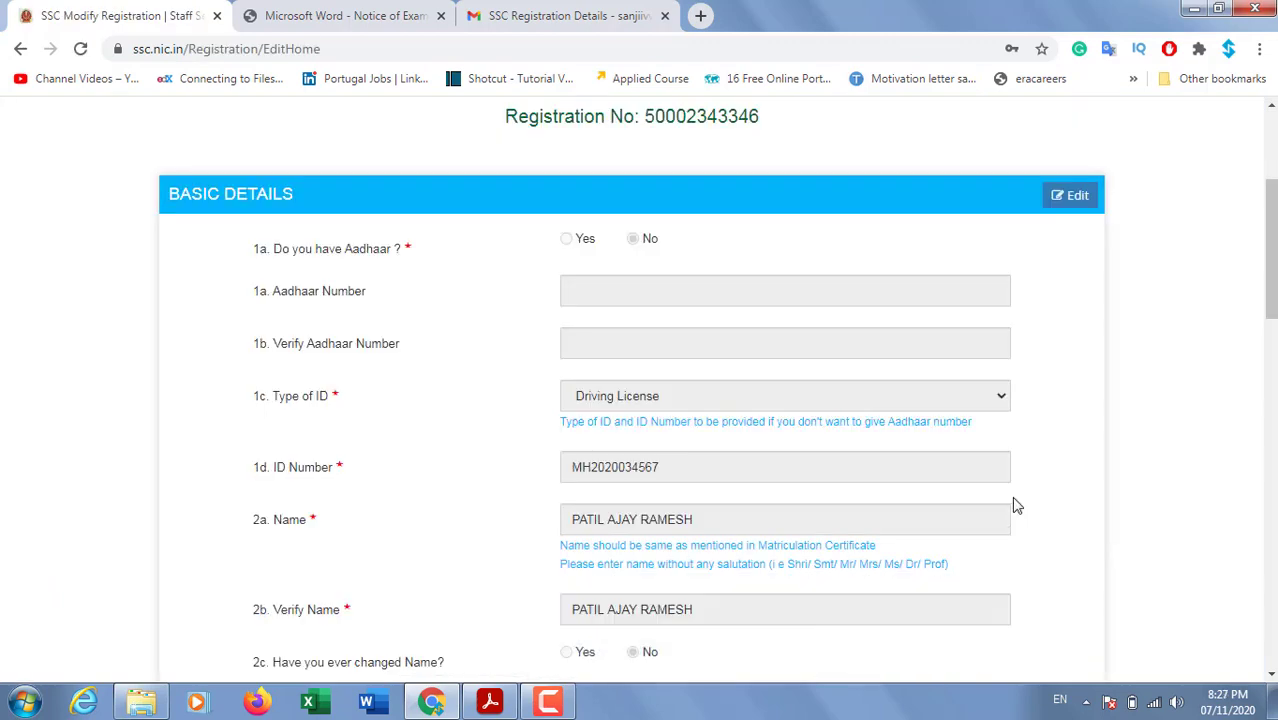
pyautogui.scroll(3, 771, 374)
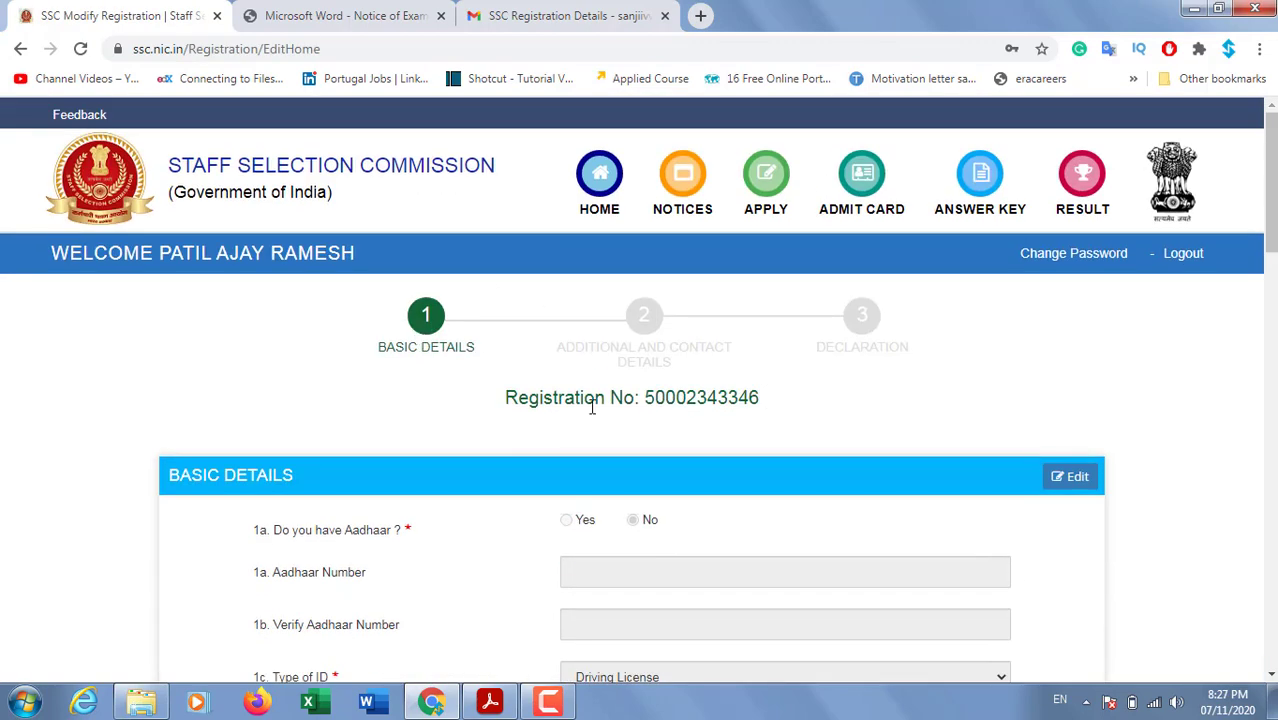
pyautogui.scroll(-3, 730, 492)
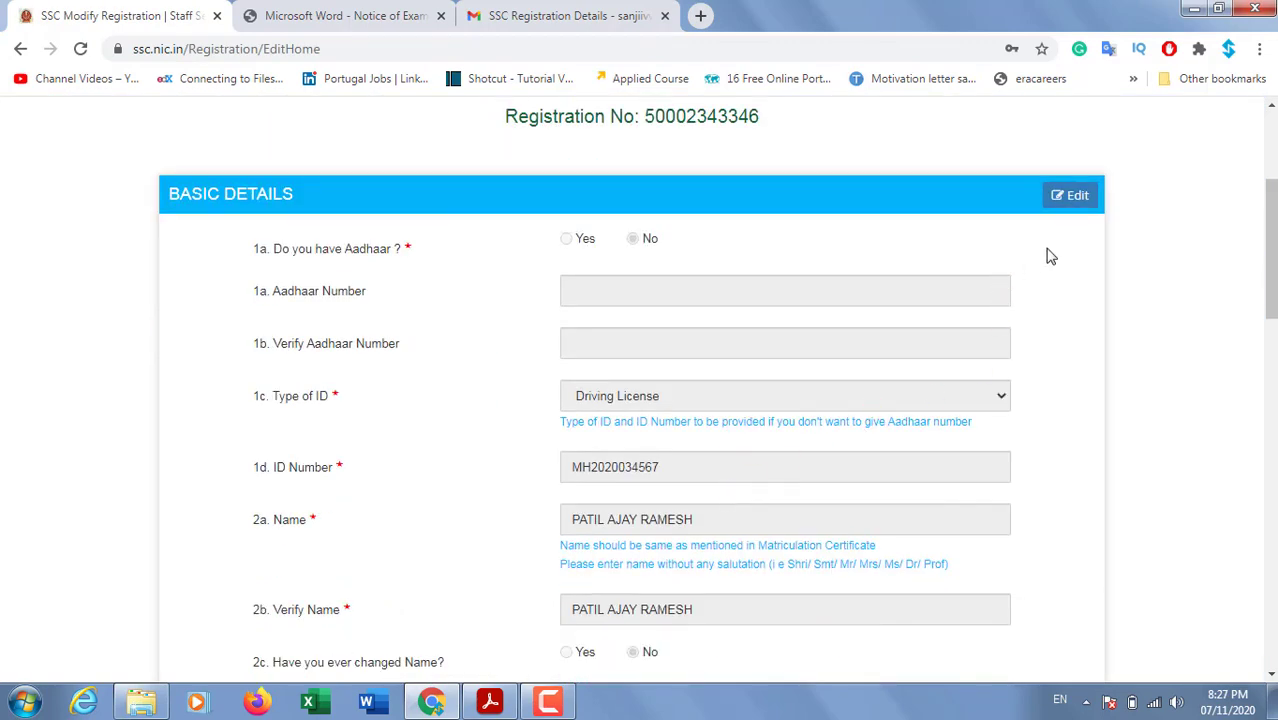
pyautogui.click(1070, 197)
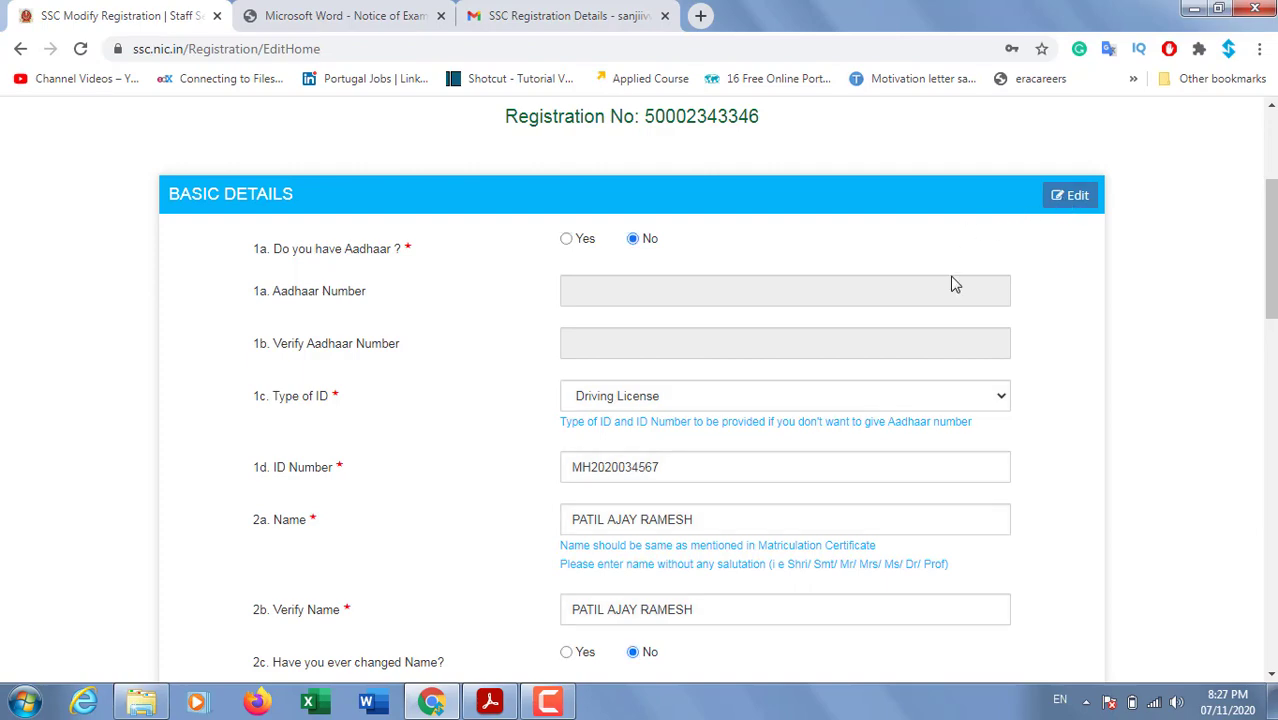
# - In Additional and Contact Details, choose EWS for Category and Verify Category, and set Nationality to Citizen of India
pyautogui.moveTo(1270, 277); pyautogui.dragTo(1270, 228)
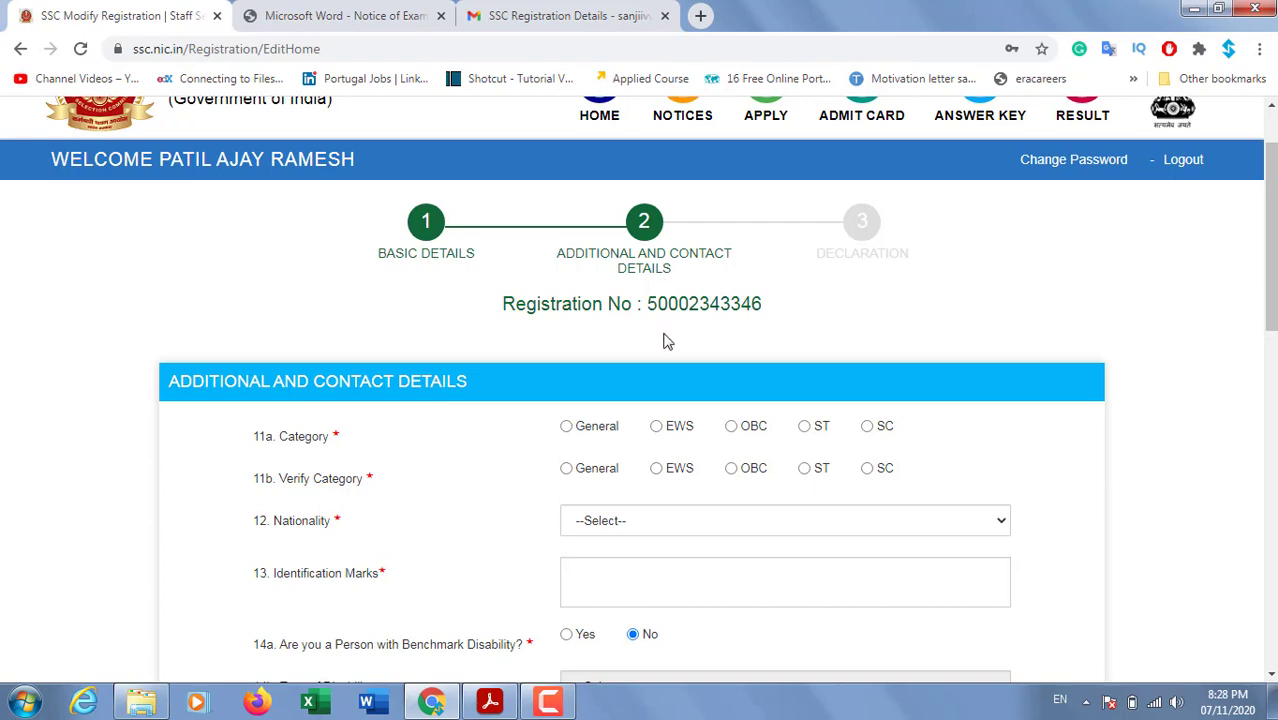
pyautogui.scroll(-1, 630, 340)
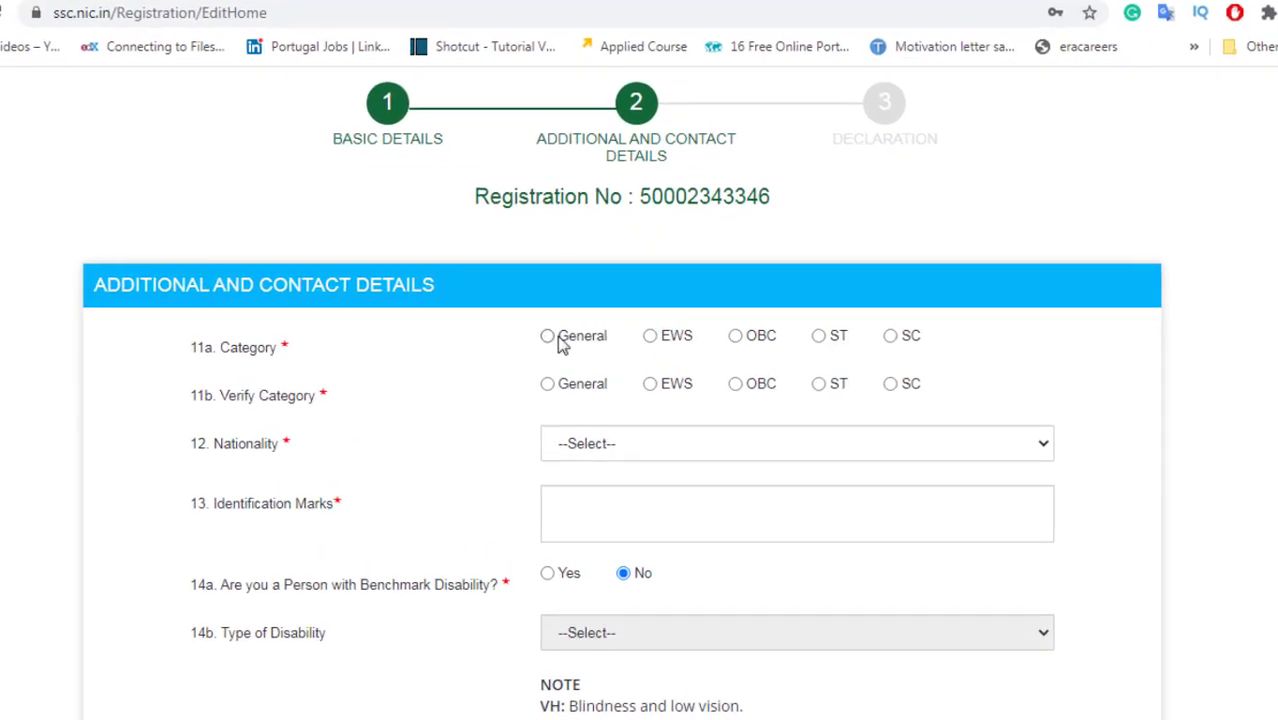
pyautogui.click(651, 338)
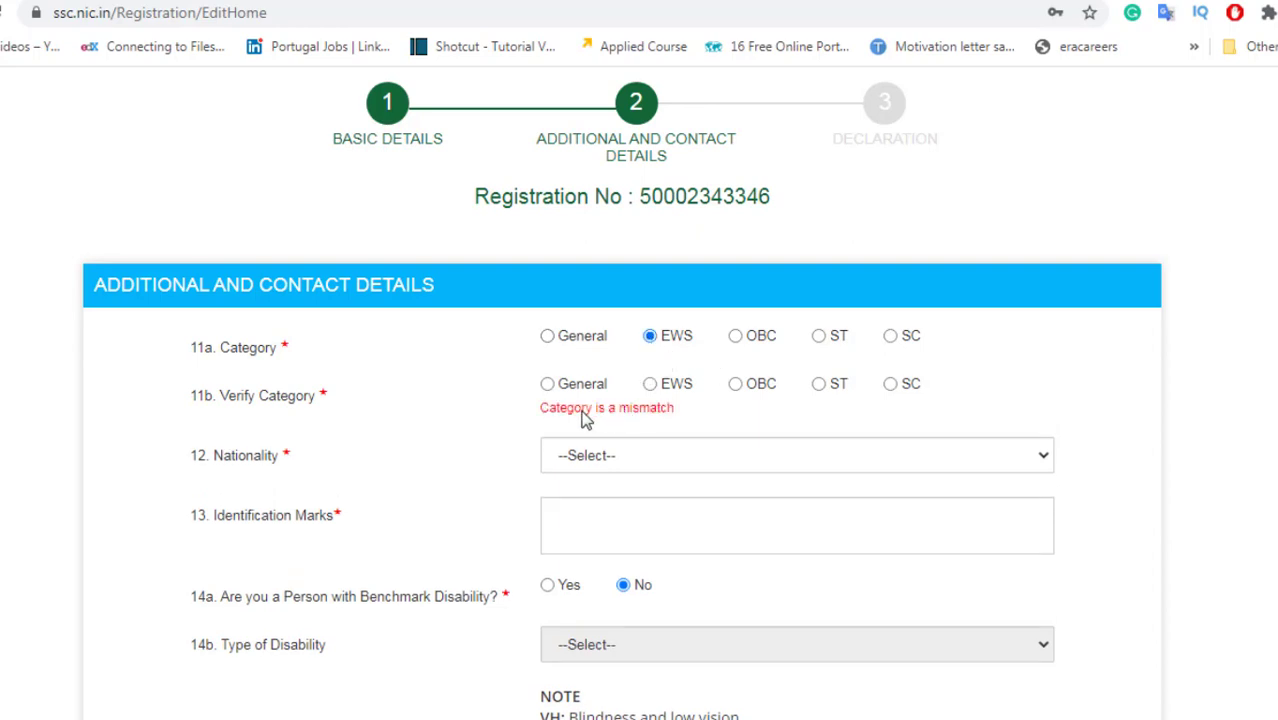
pyautogui.click(651, 385)
pyautogui.click(621, 445)
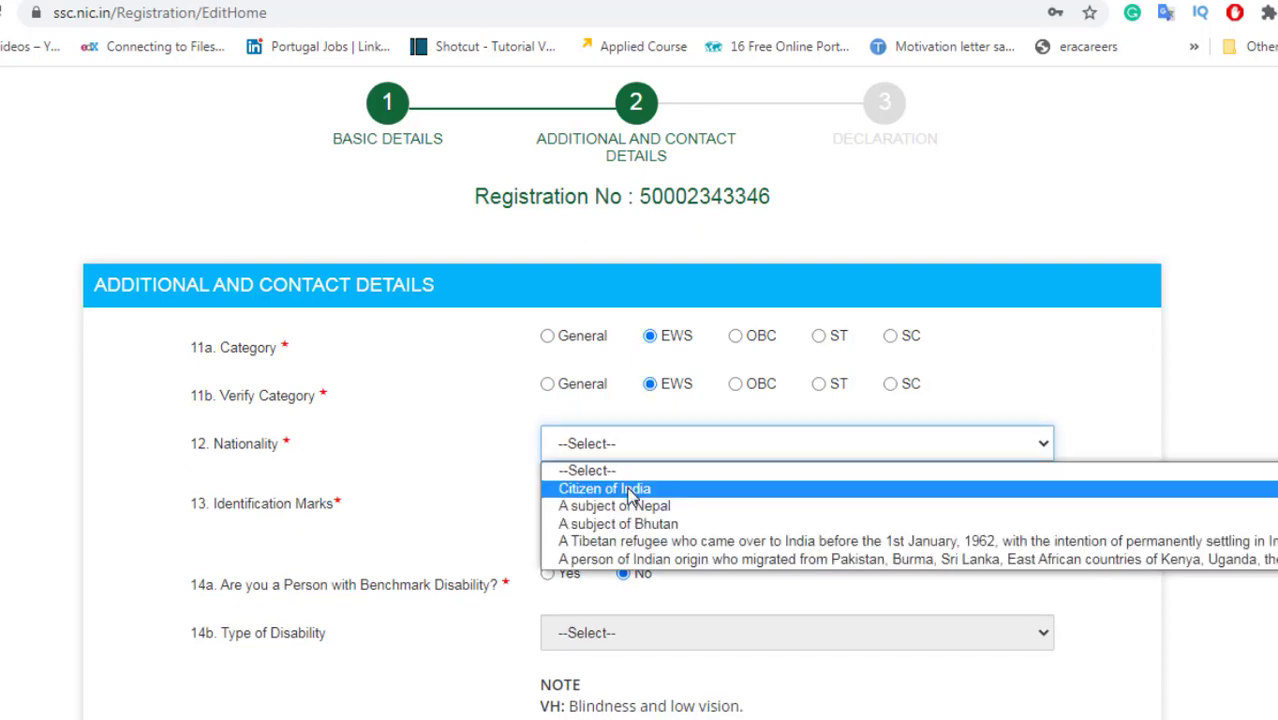
pyautogui.click(631, 495)
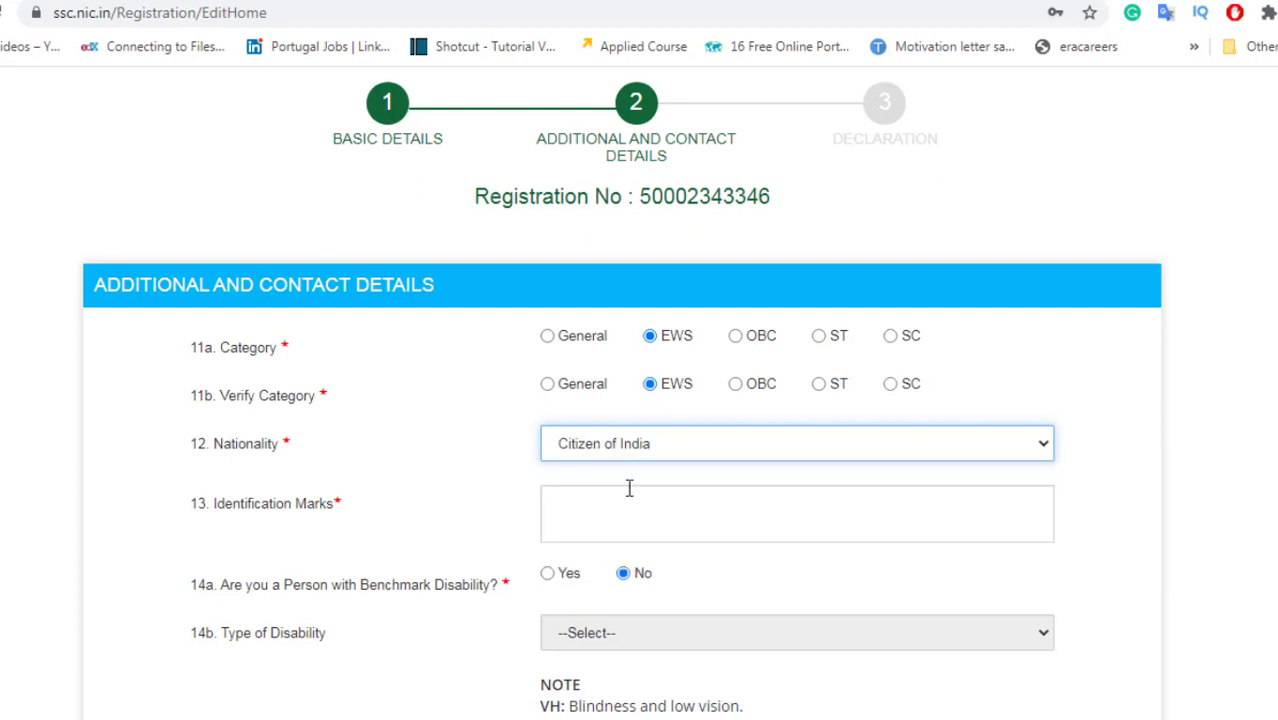
# - Answer Yes to being a Person with Benchmark Disability and set the Type of Disability to OH
pyautogui.click(603, 508)
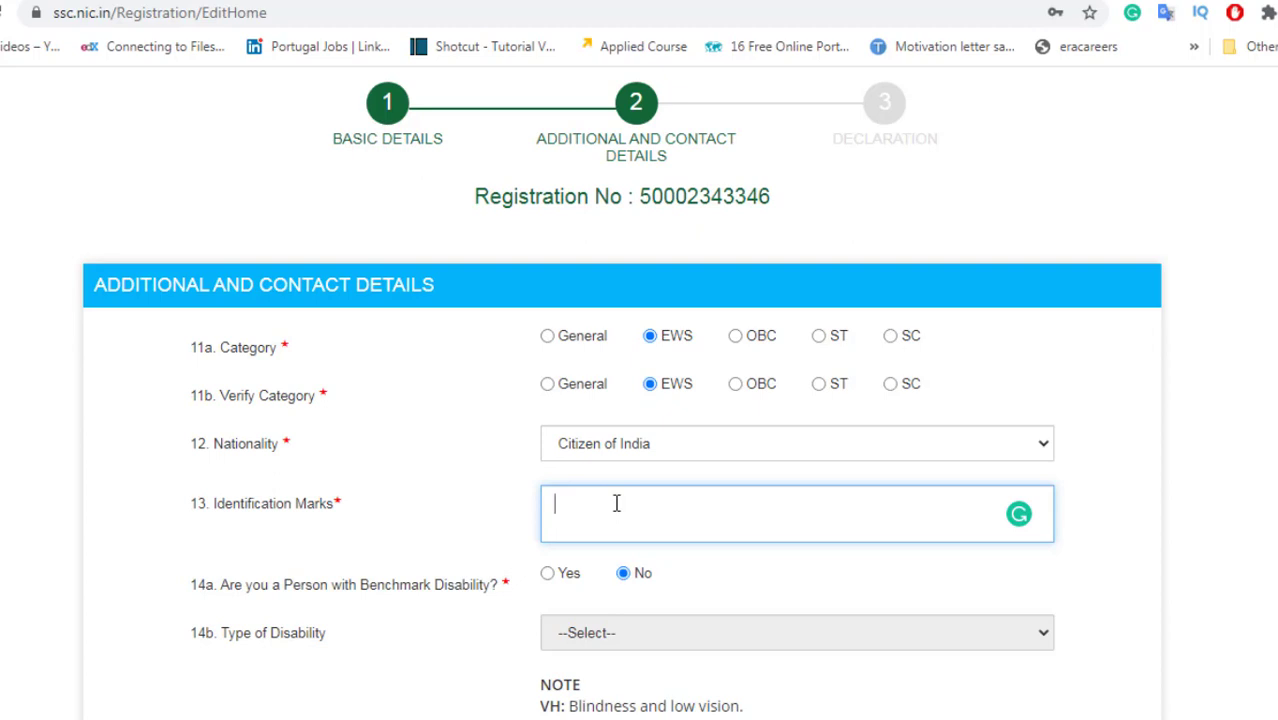
pyautogui.scroll(-1, 616, 503)
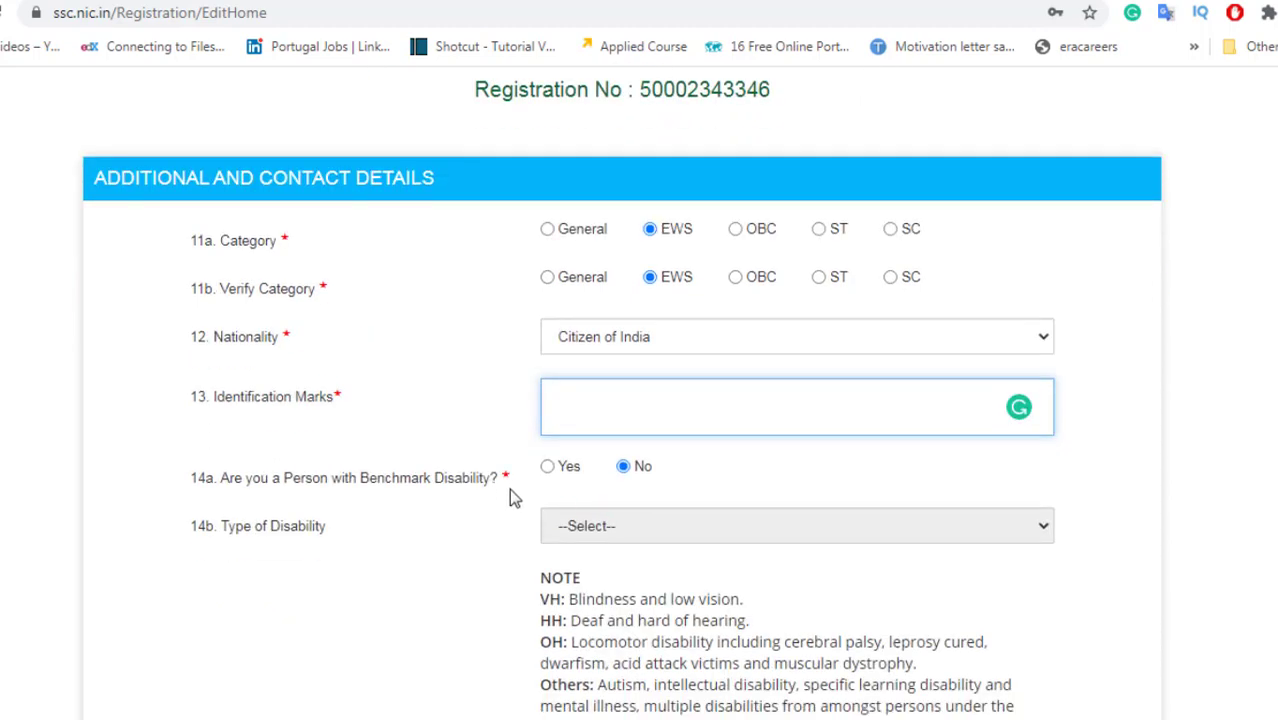
pyautogui.click(547, 467)
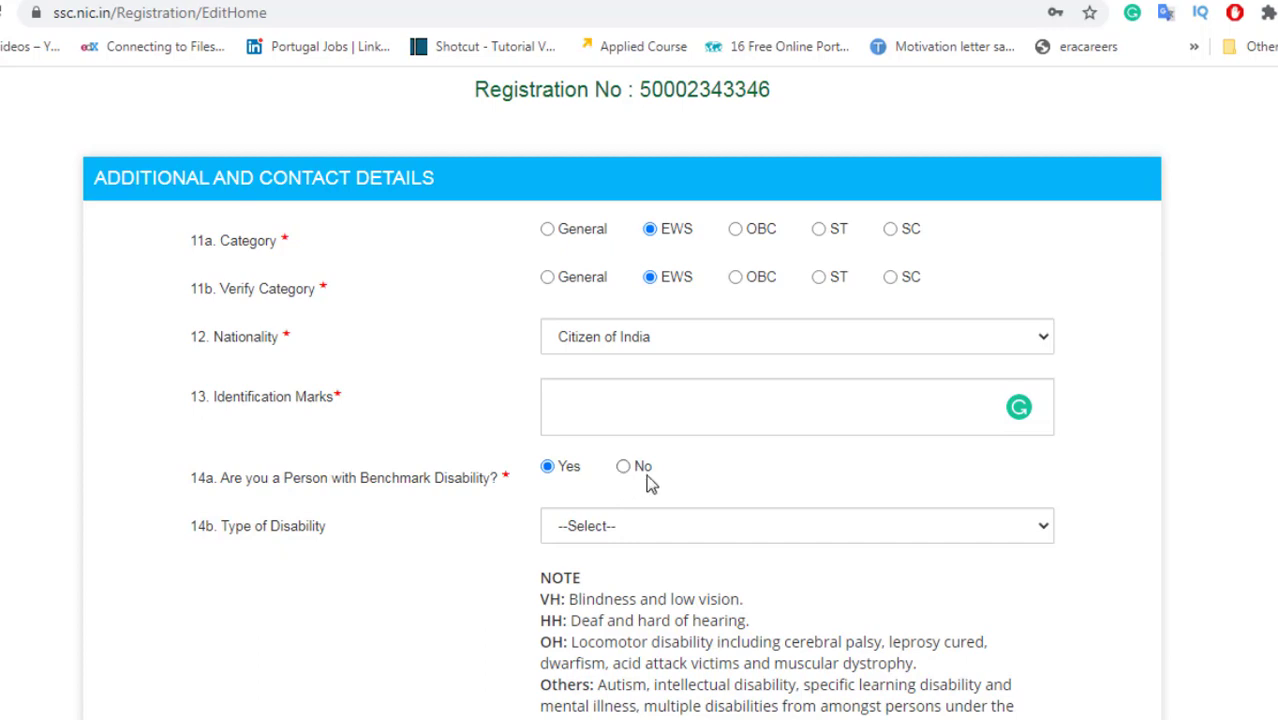
pyautogui.scroll(-1, 670, 484)
pyautogui.scroll(-2, 670, 480)
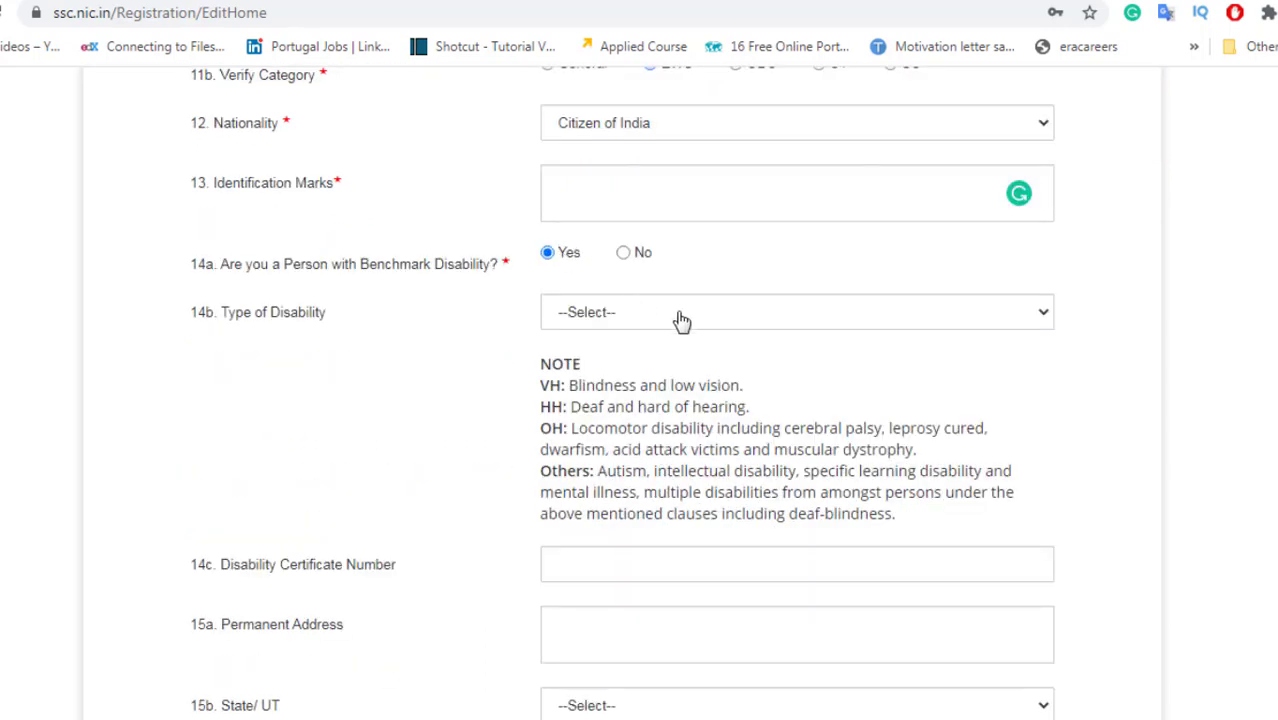
pyautogui.click(677, 320)
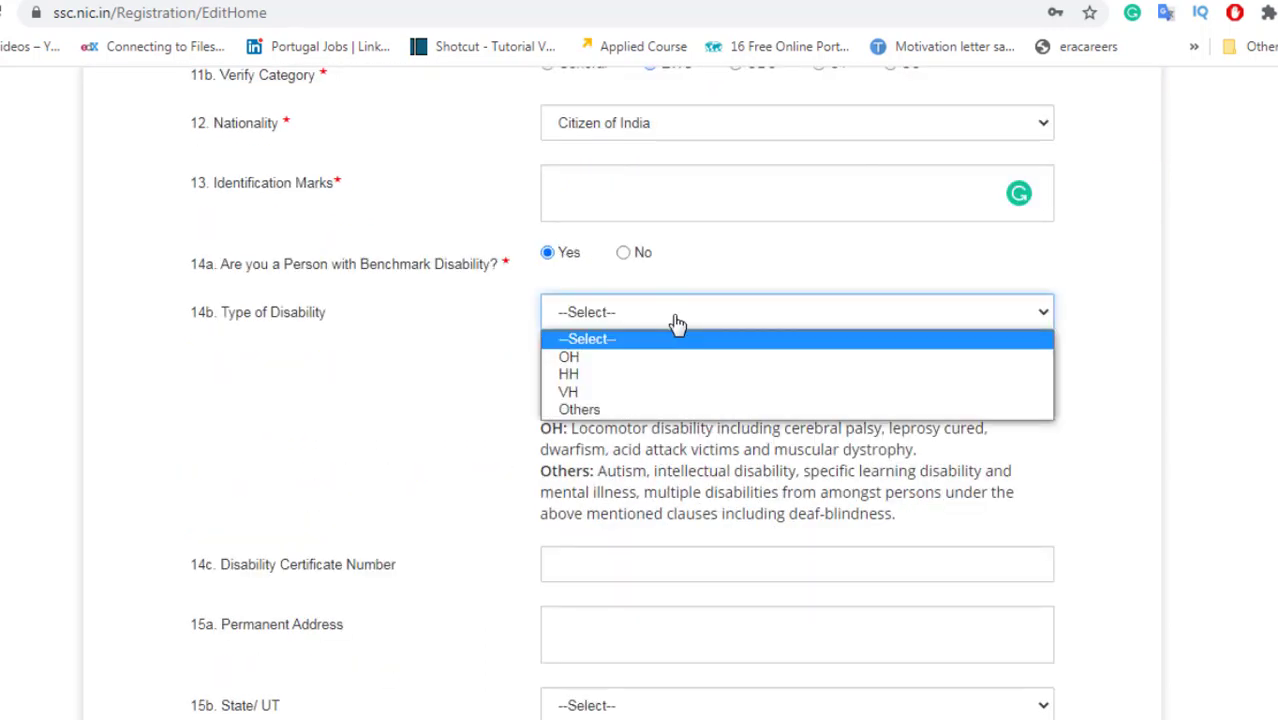
pyautogui.click(587, 358)
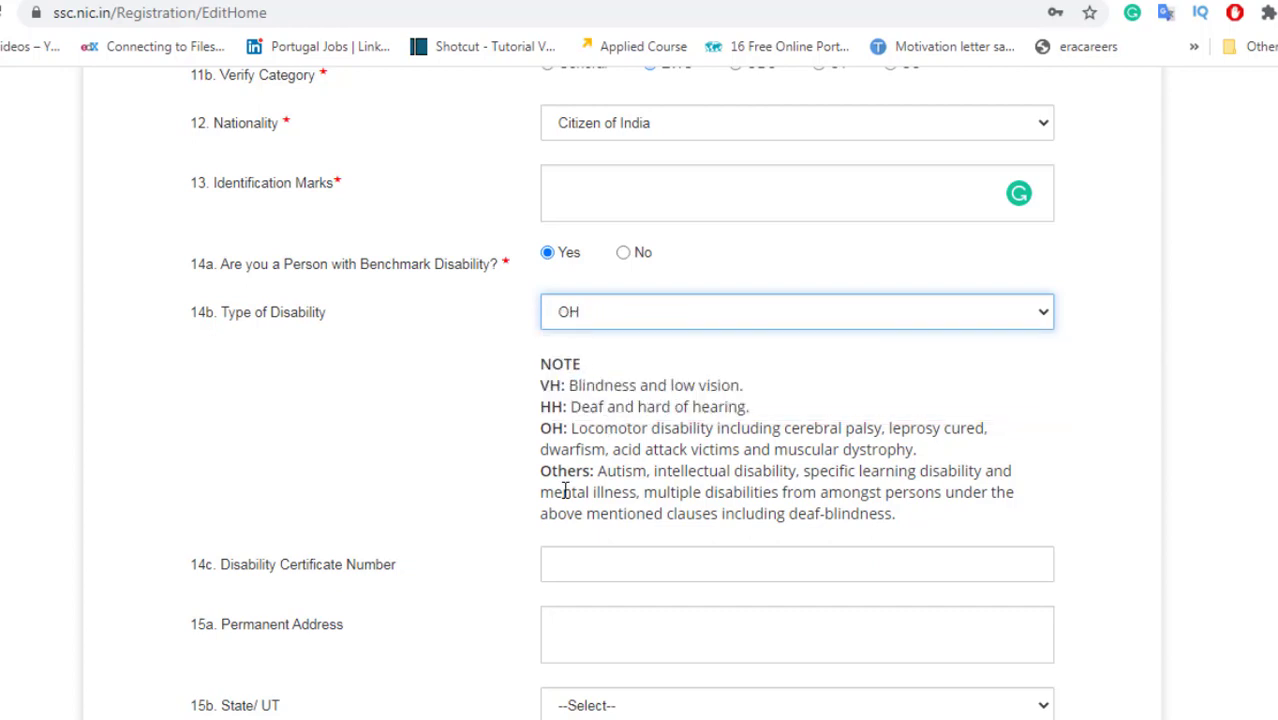
pyautogui.scroll(-1, 562, 487)
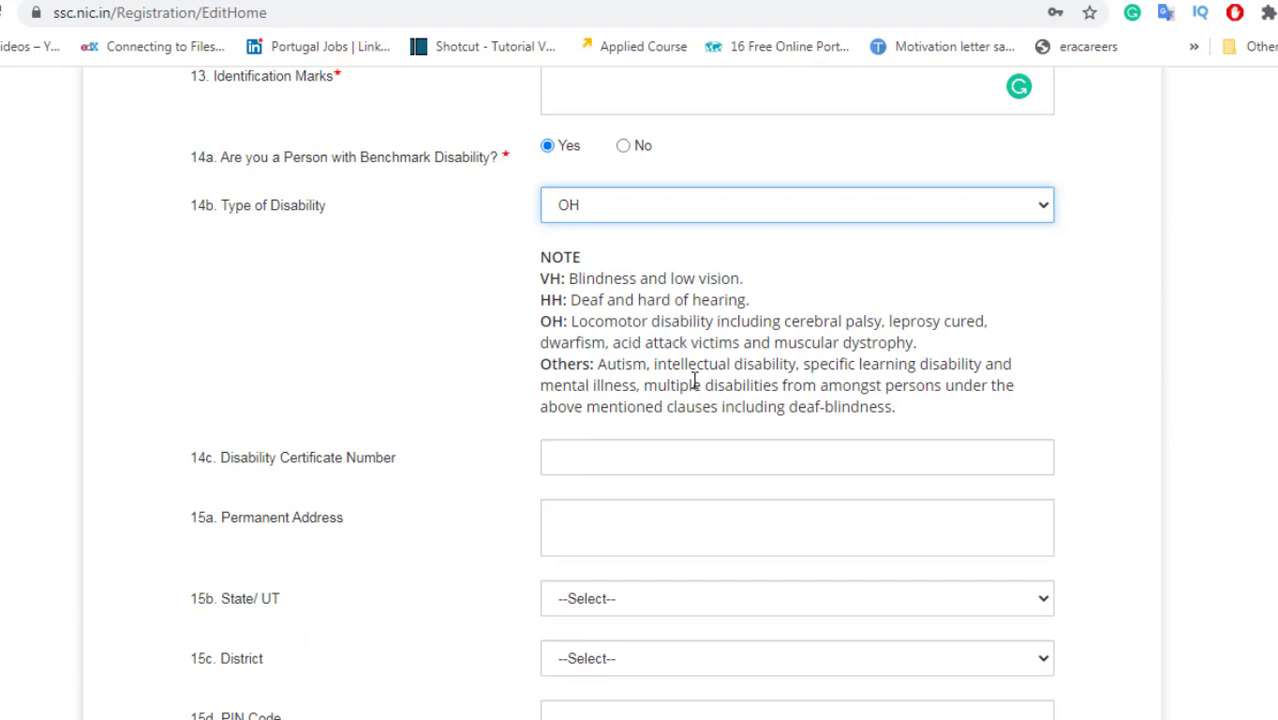
pyautogui.click(583, 453)
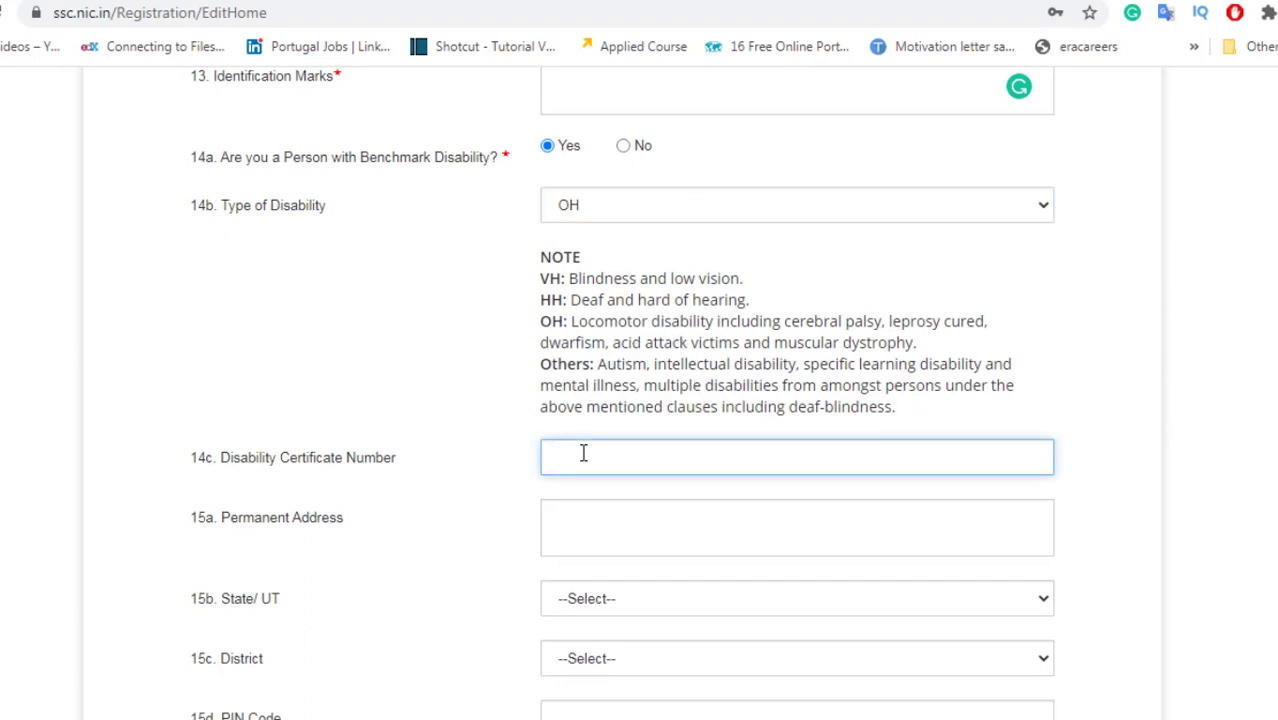
pyautogui.scroll(-1, 584, 453)
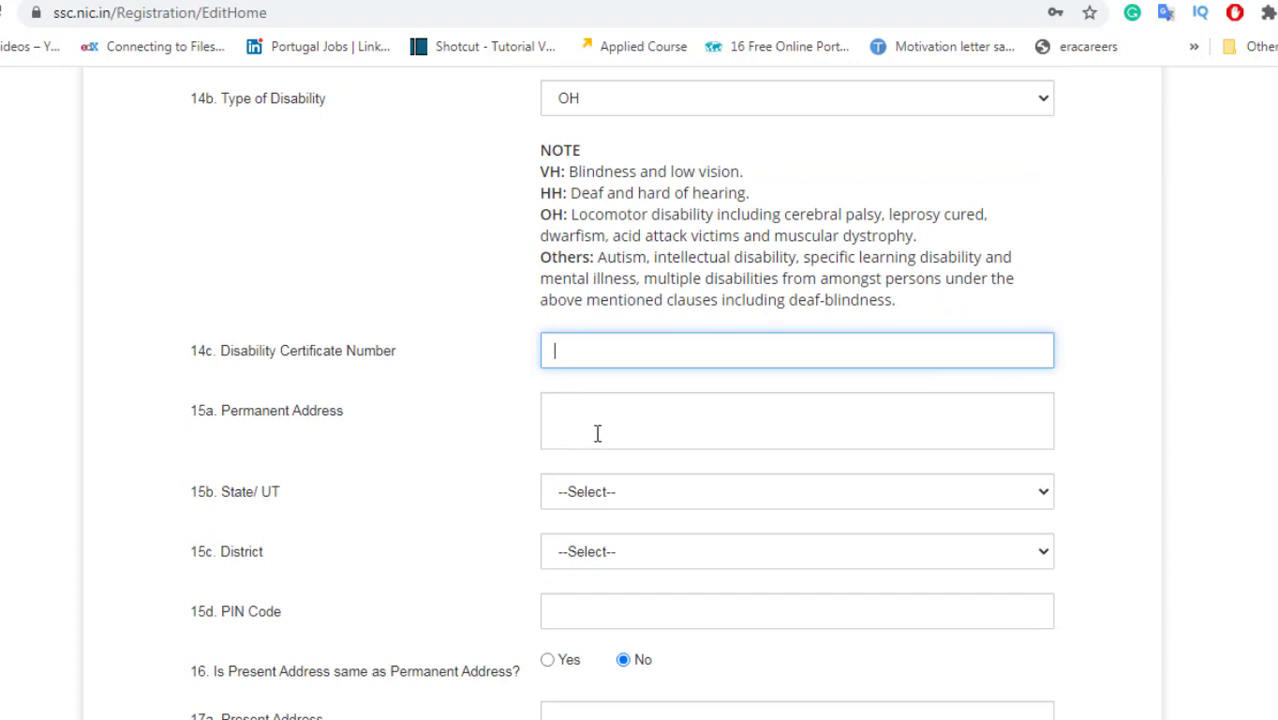
pyautogui.click(603, 425)
pyautogui.click(457, 423)
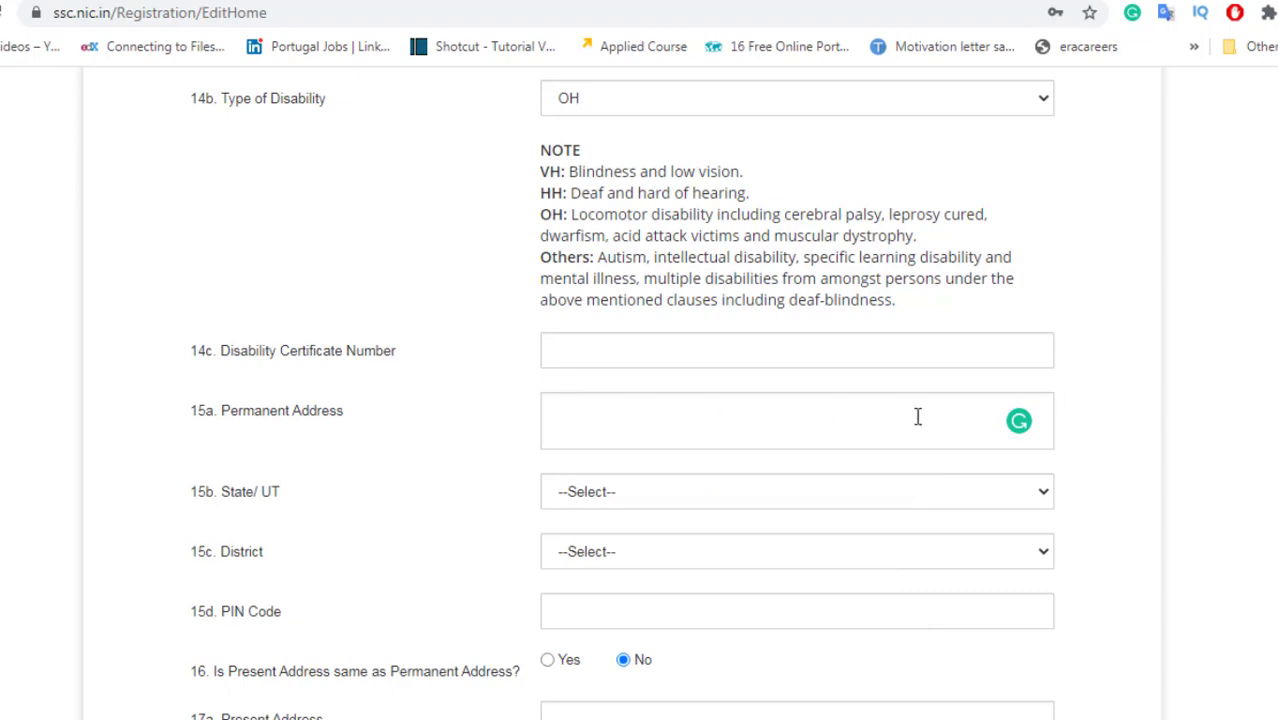
# - For the permanent address, choose Maharashtra as the State/UT and Aurangabad as the District
pyautogui.click(598, 499)
pyautogui.scroll(-1, 632, 428)
pyautogui.scroll(-3, 632, 428)
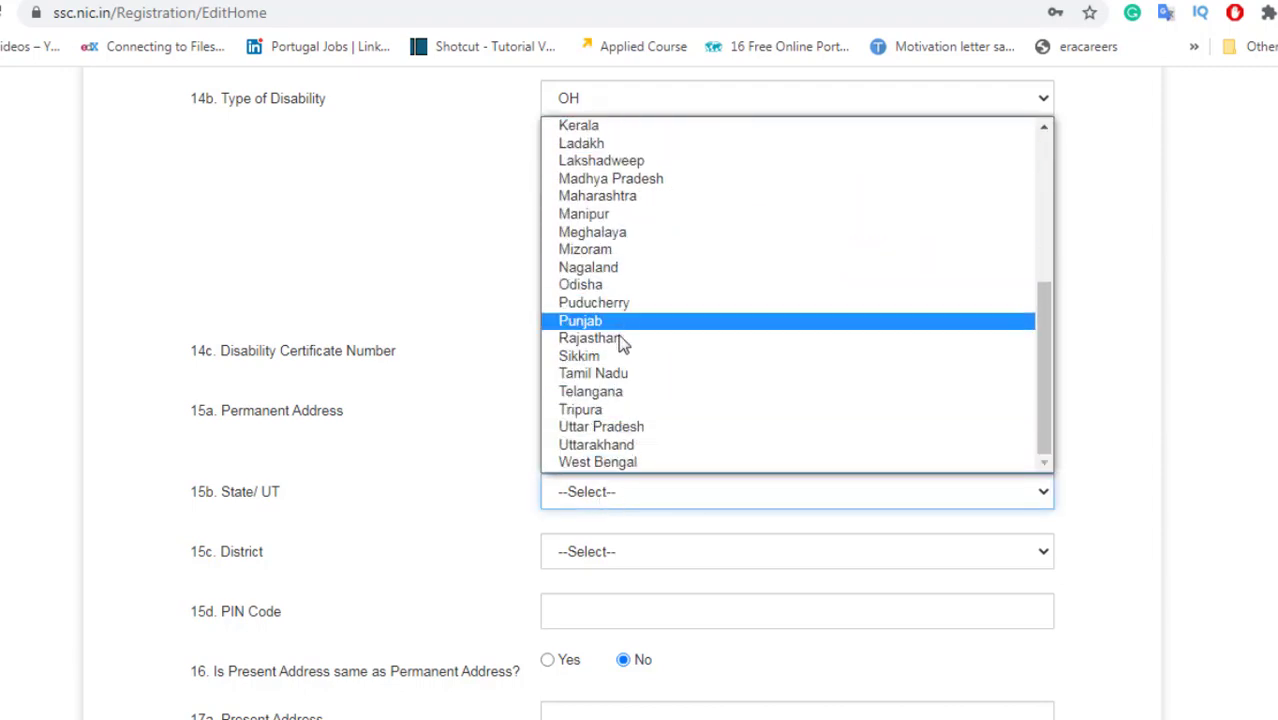
pyautogui.click(621, 199)
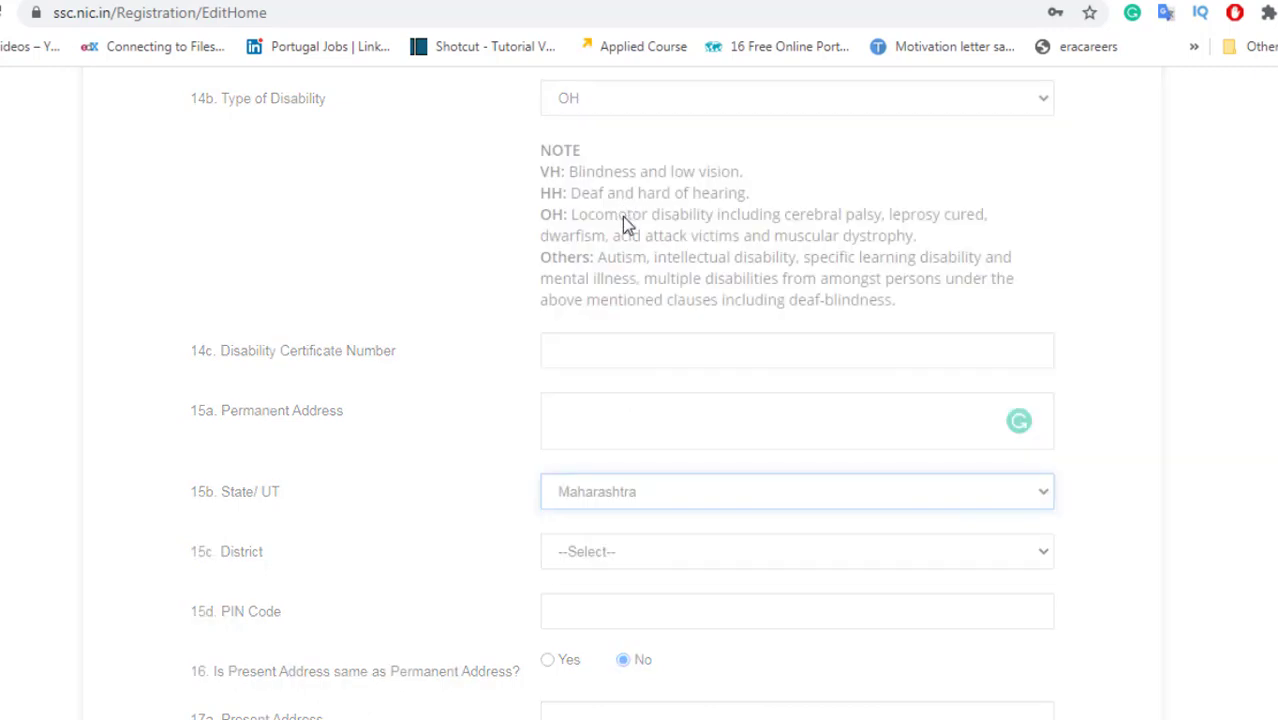
pyautogui.scroll(-1, 476, 519)
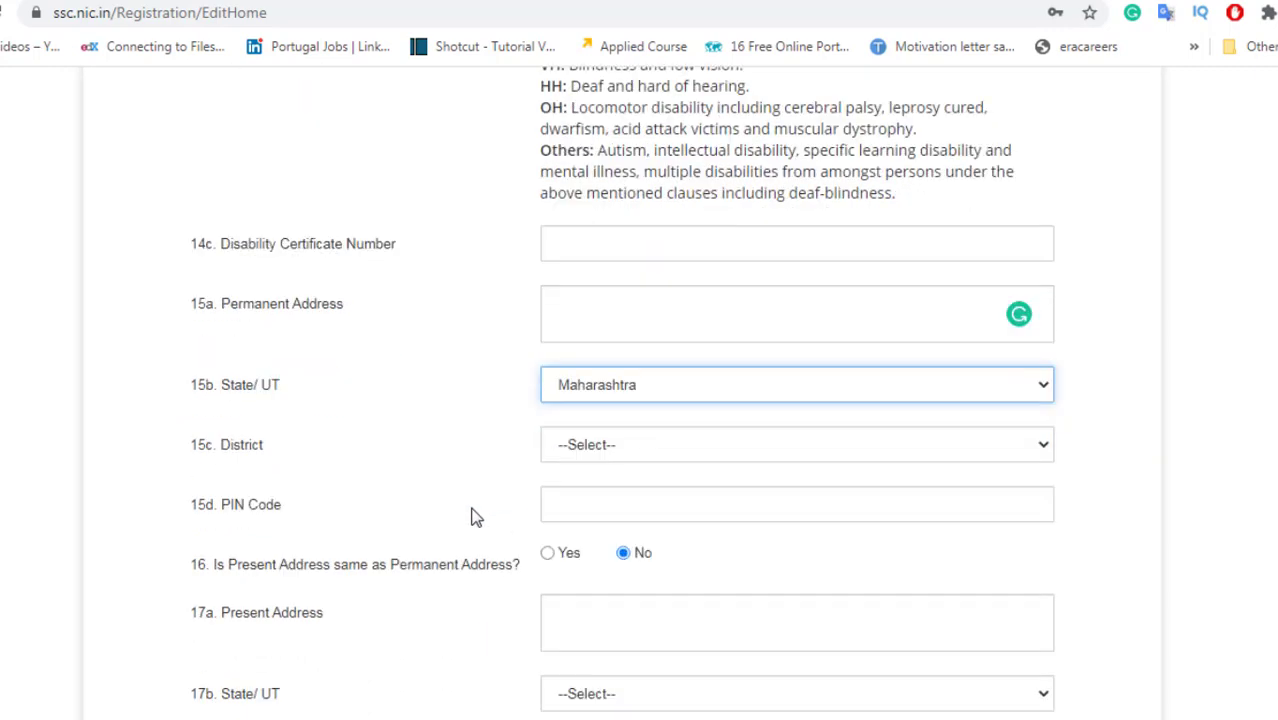
pyautogui.click(586, 447)
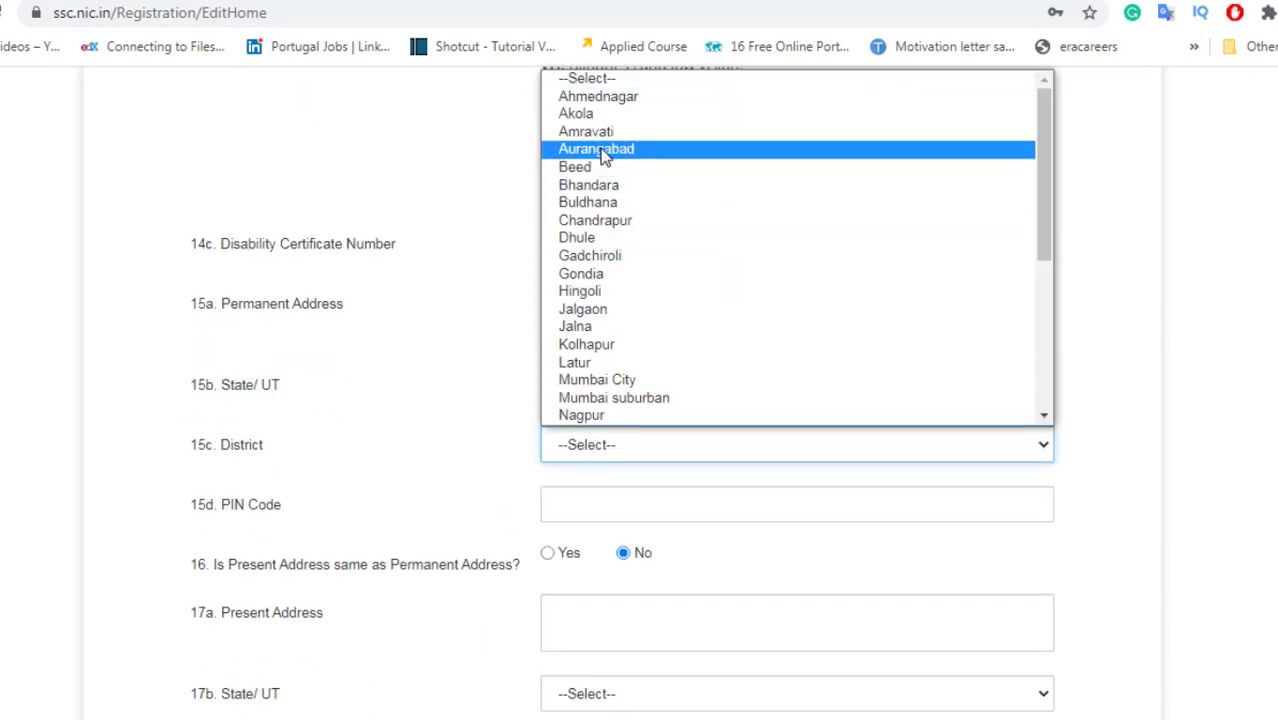
pyautogui.click(601, 150)
# - Enter the postal PIN code of the permanent address
pyautogui.click(580, 498)
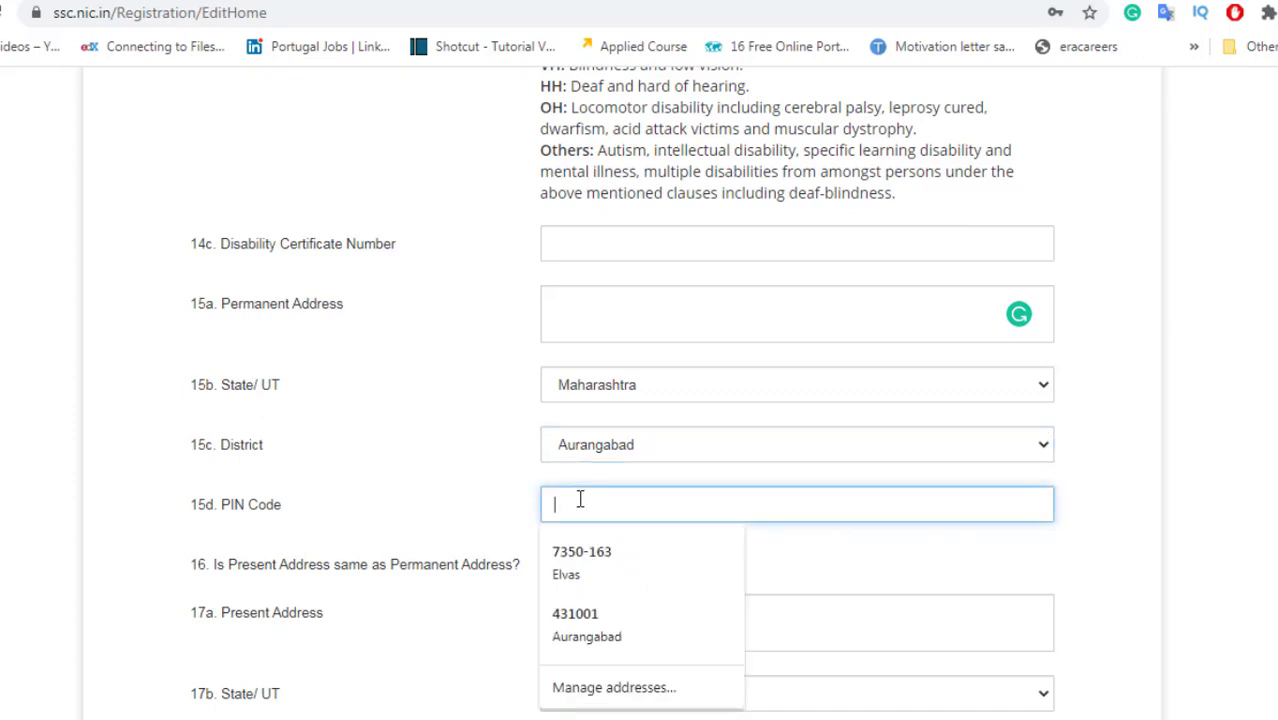
pyautogui.write('43')
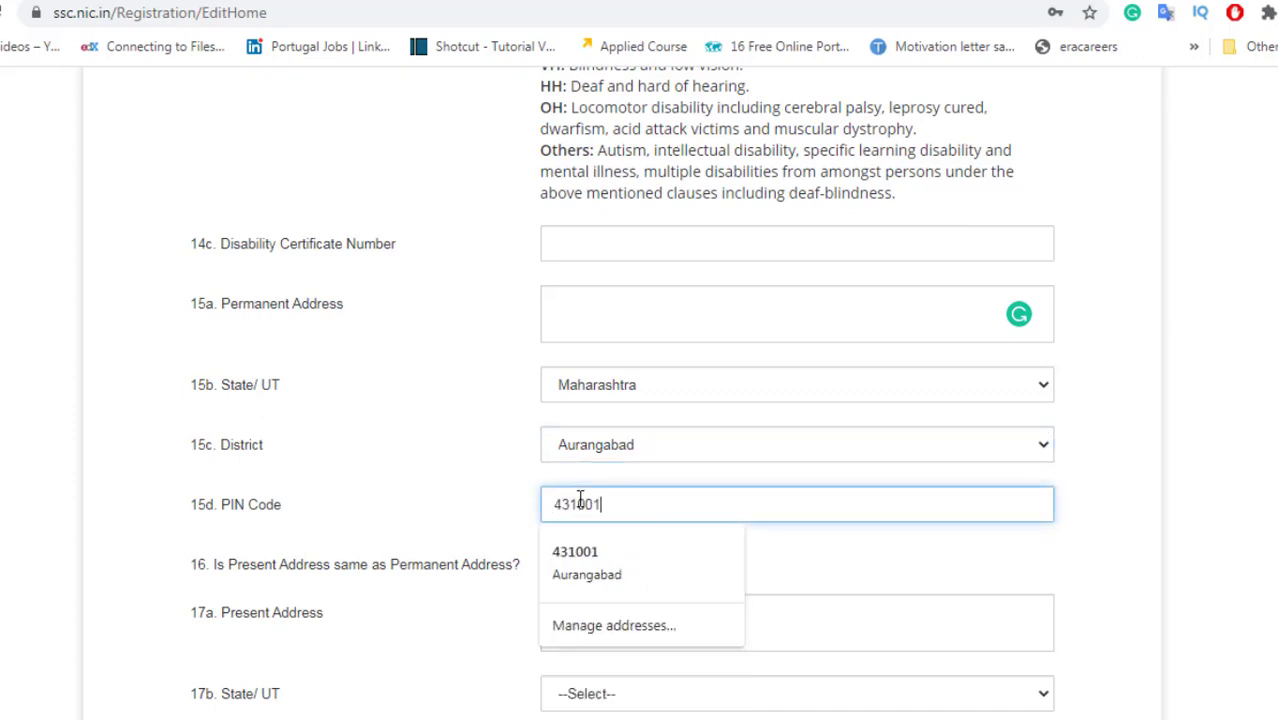
pyautogui.write('1001')
pyautogui.click(415, 531)
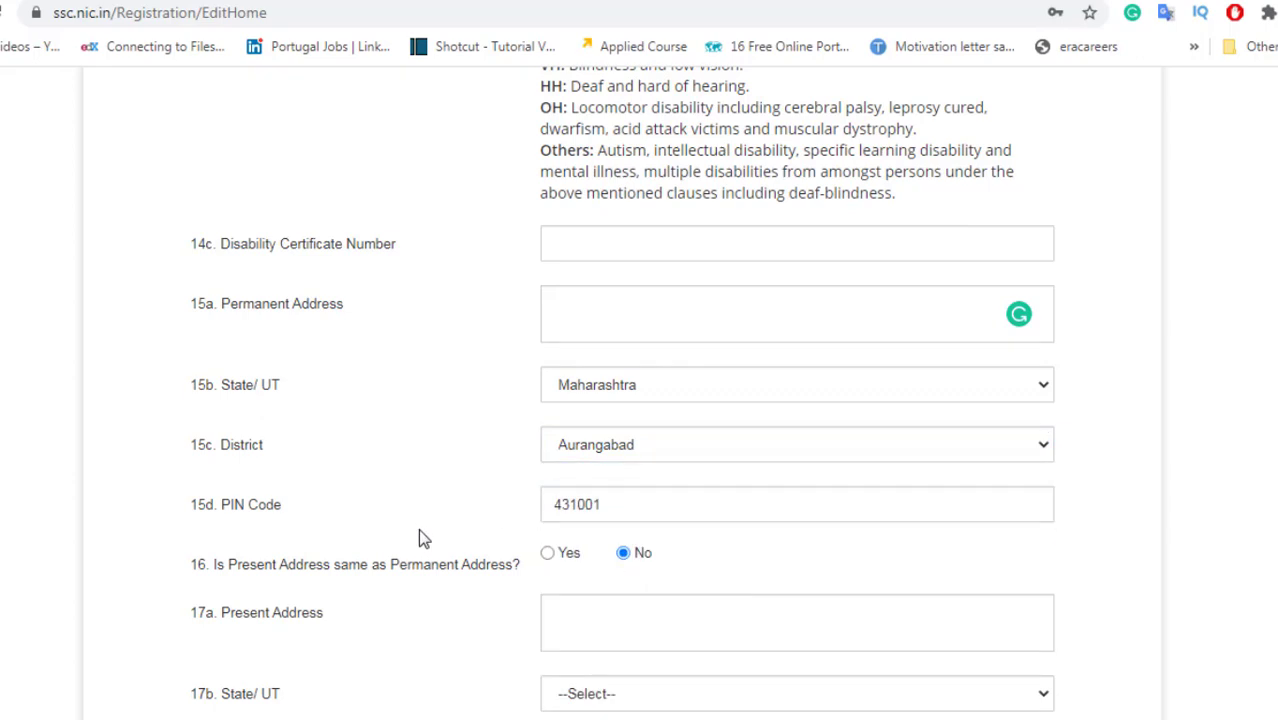
# - Answer Yes to the Present Address being the same as the Permanent Address
pyautogui.scroll(-1, 416, 533)
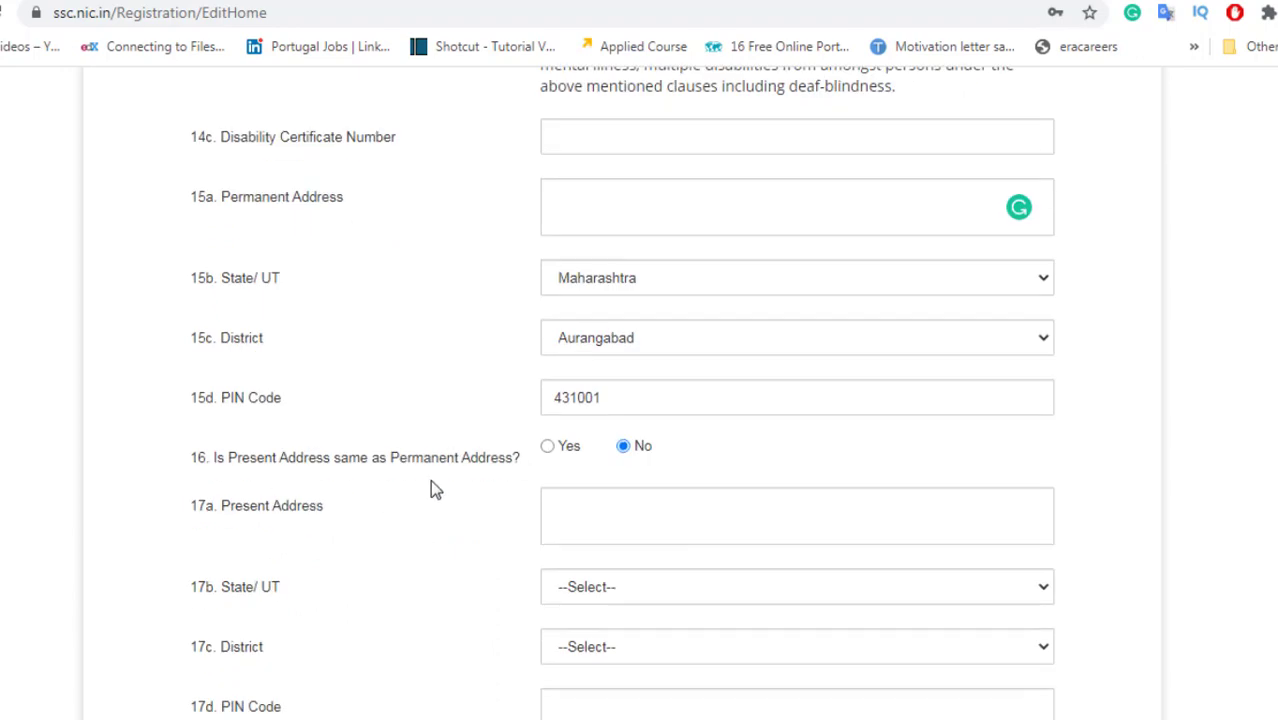
pyautogui.click(547, 447)
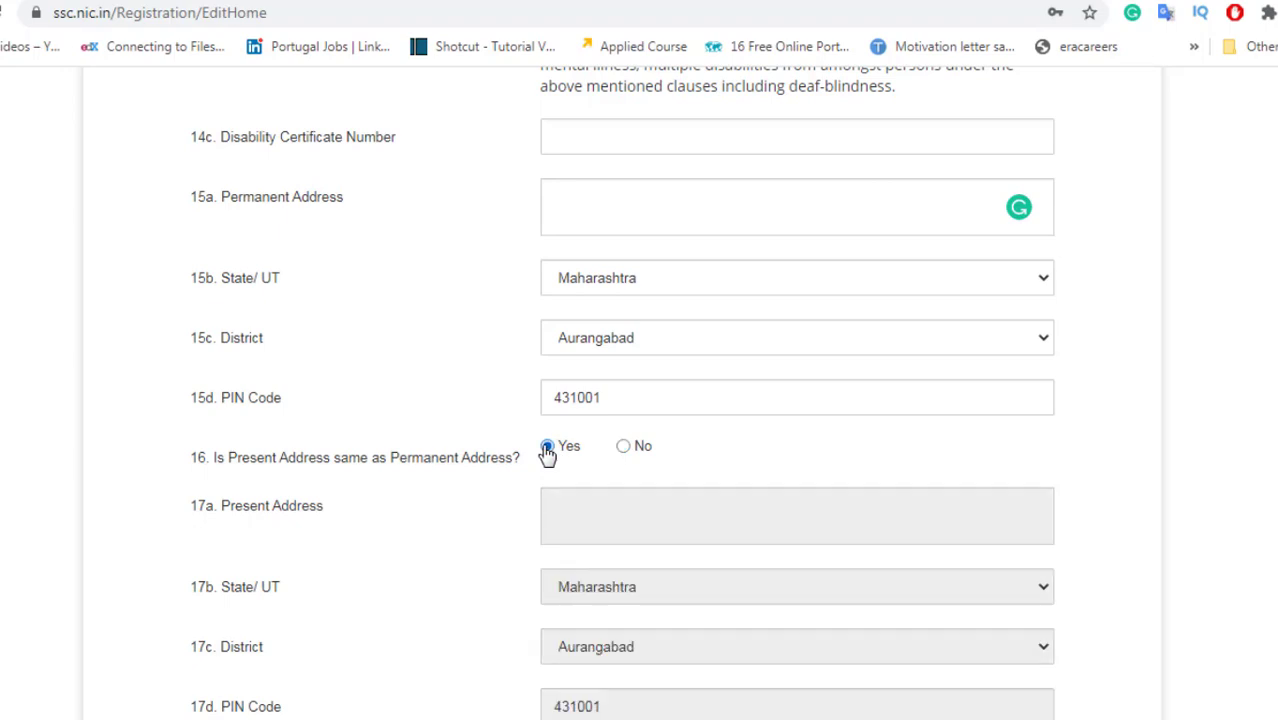
pyautogui.click(623, 445)
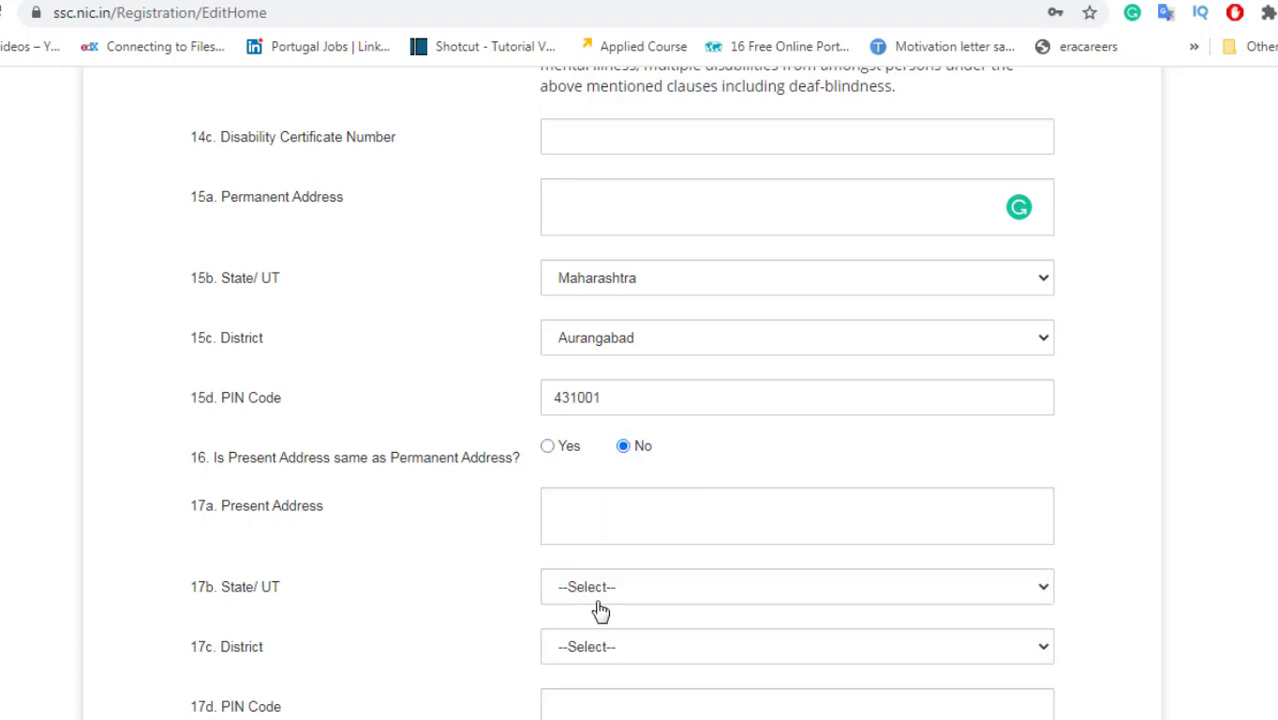
pyautogui.click(548, 447)
pyautogui.scroll(-5, 541, 455)
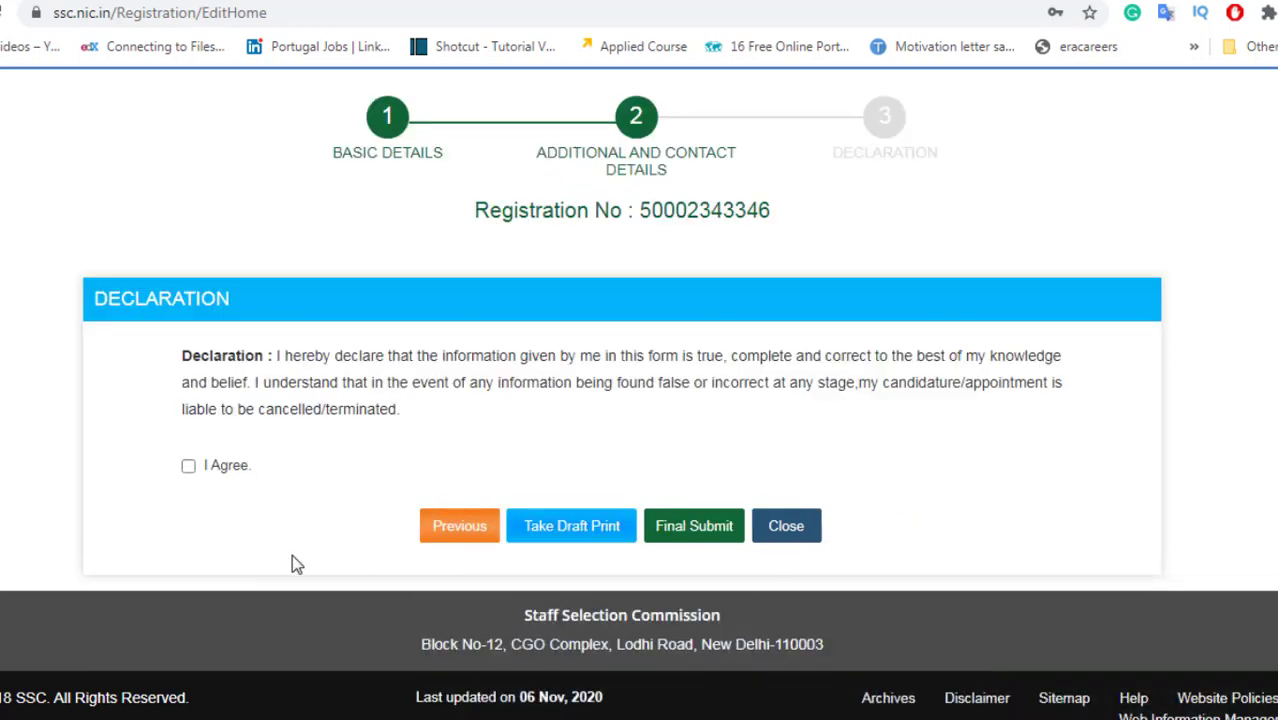
# - Agree to the declaration and take a draft print of the registration form
pyautogui.click(188, 466)
pyautogui.click(587, 543)
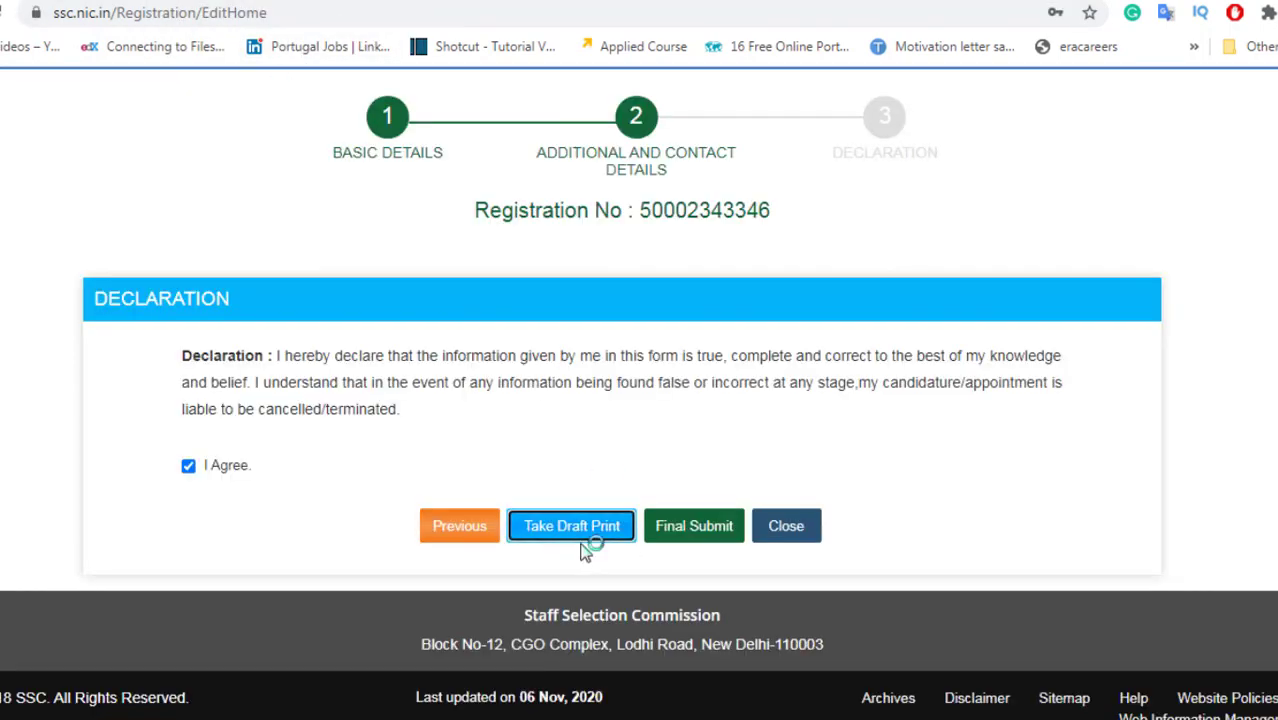
# - Make the final submission of the registration, verifying it with the Email OTP
pyautogui.click(675, 530)
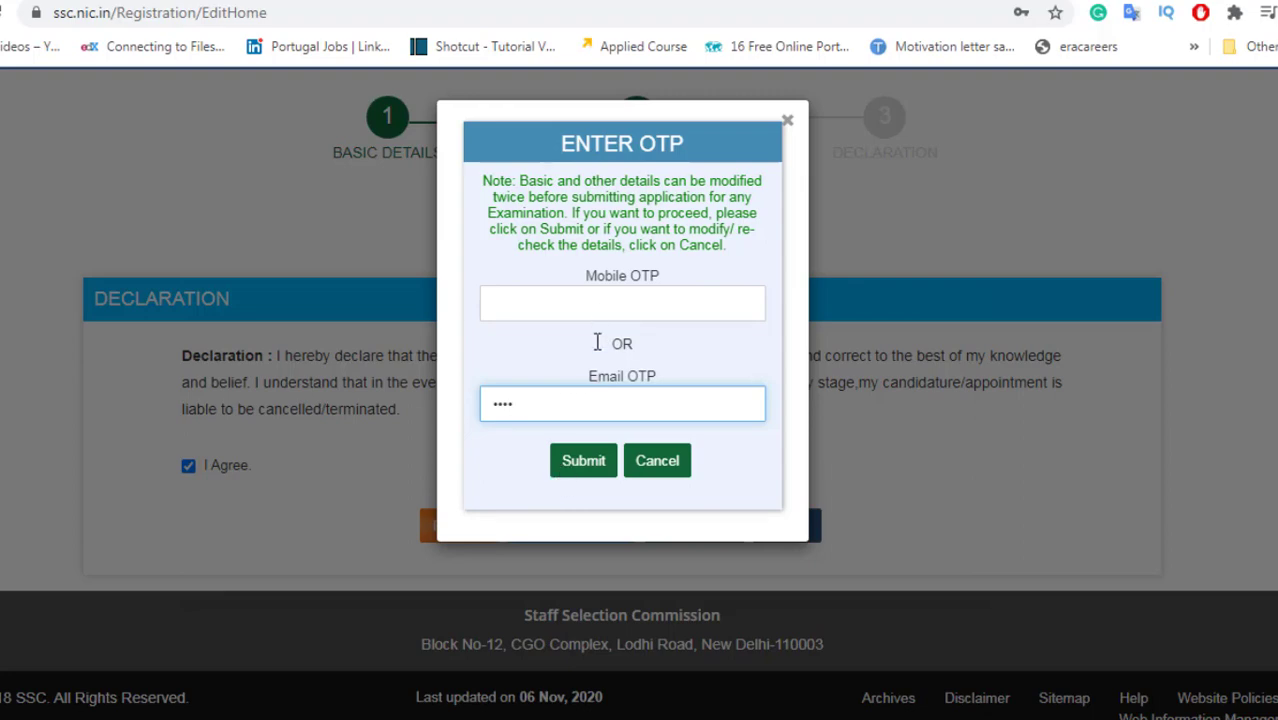
pyautogui.click(590, 477)
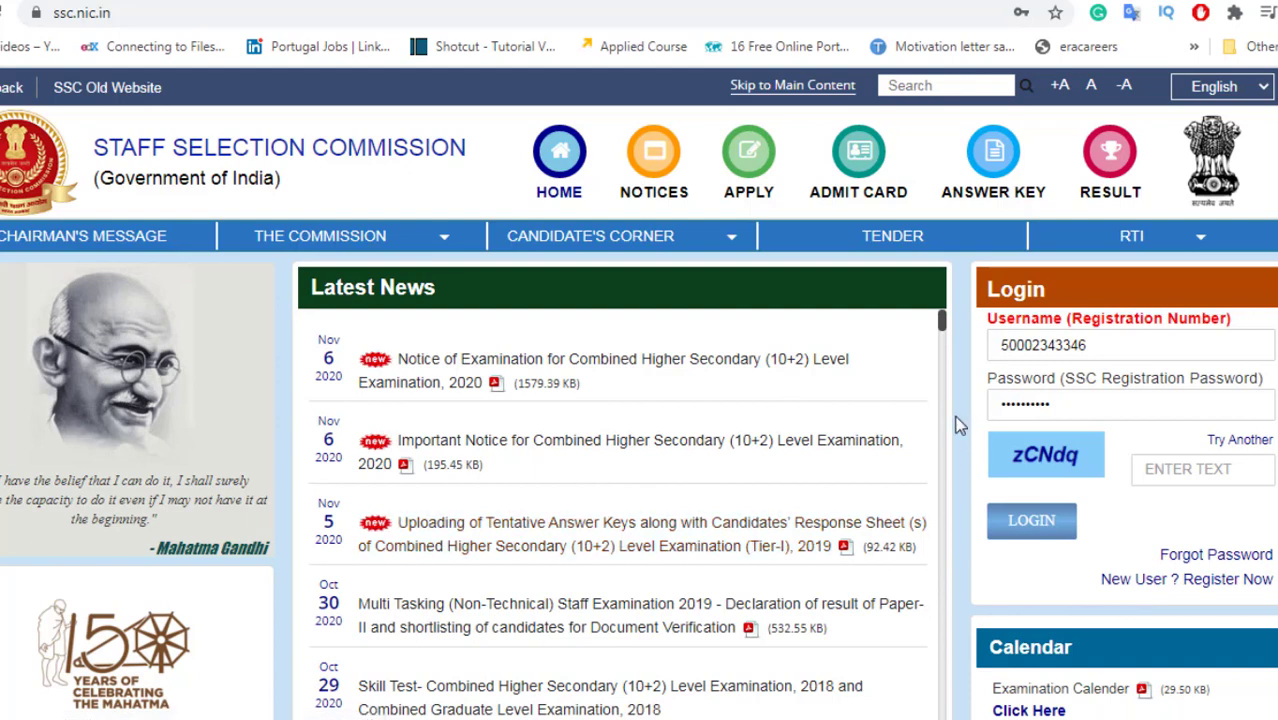
# - Log in to the candidate portal with the prefilled credentials and the displayed captcha code
pyautogui.click(1153, 472)
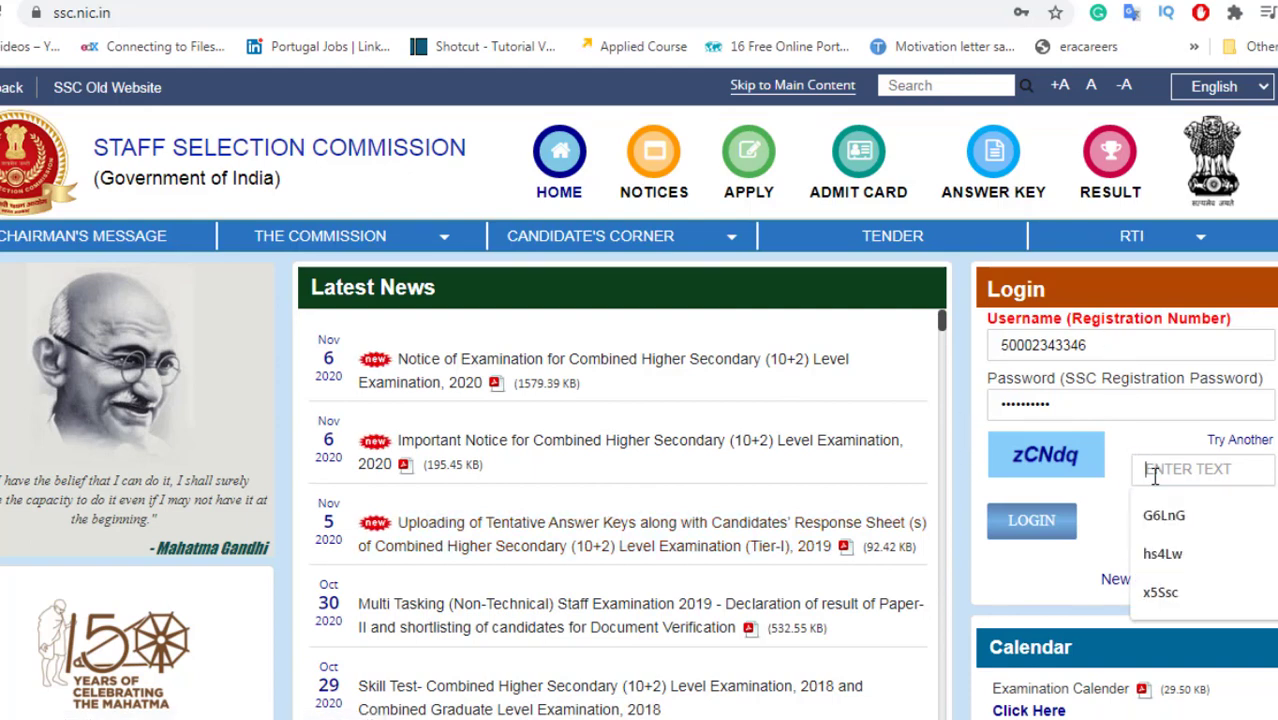
pyautogui.write('z')
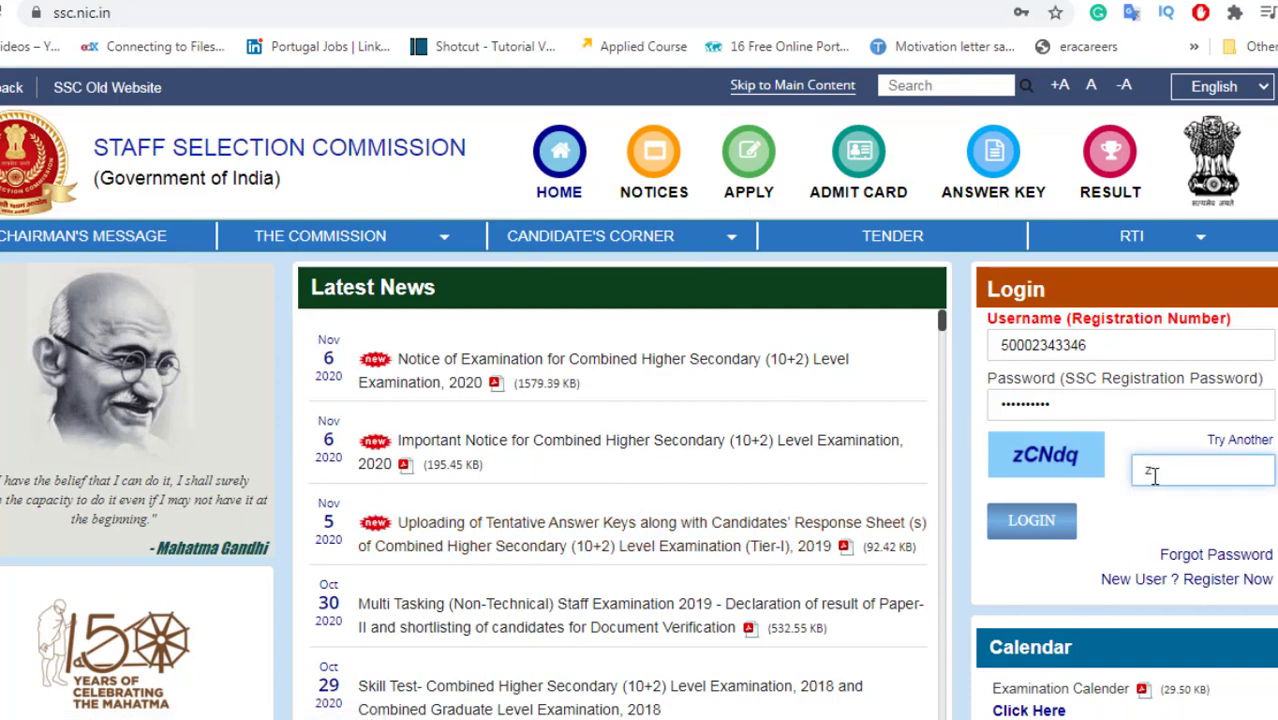
pyautogui.write('CNd1')
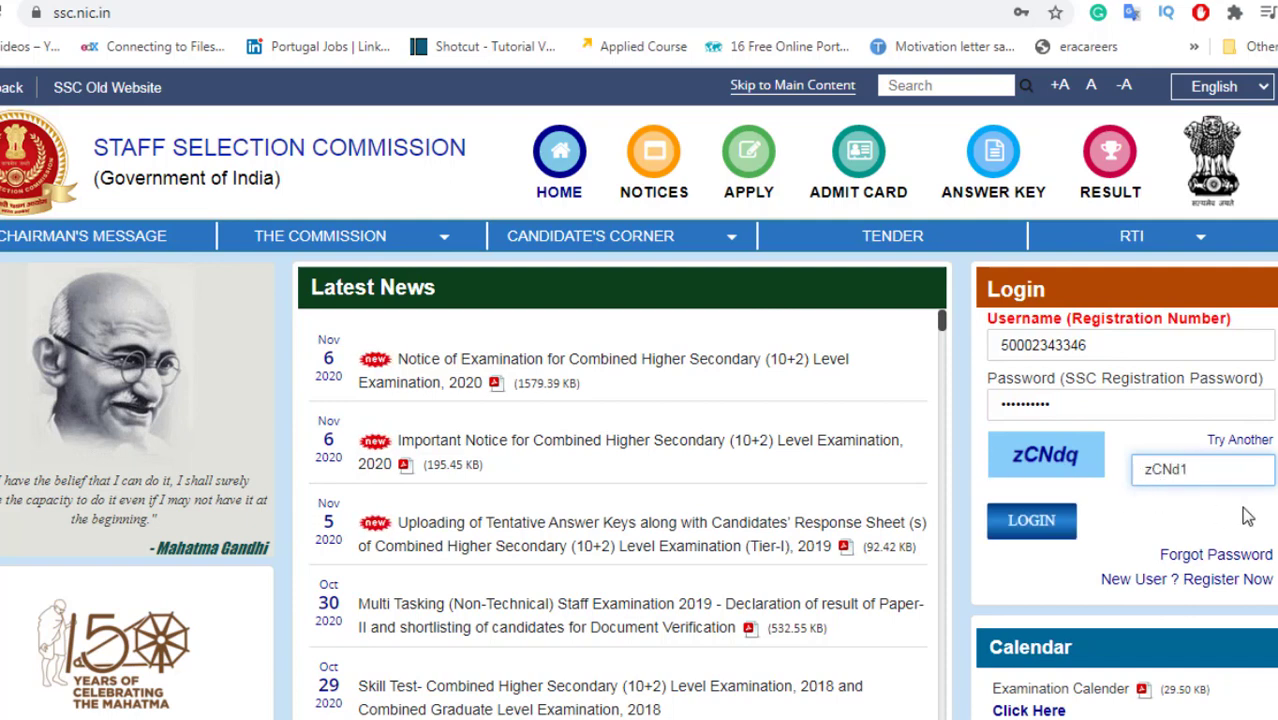
pyautogui.press('BackSpace')
pyautogui.write('q')
pyautogui.press('Return')
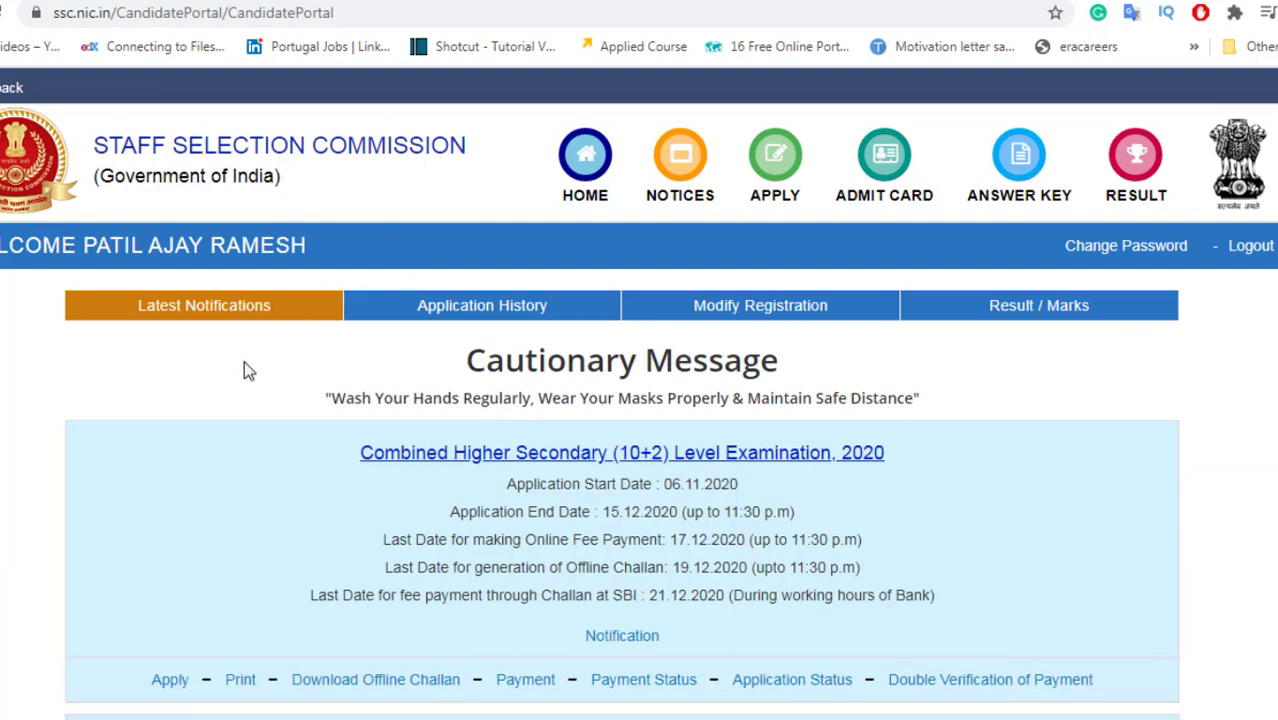
# - Look through the latest exam notifications and the Application History, Modify Registration and Result / Marks sections, and return to Latest Notifications
pyautogui.scroll(-1, 244, 361)
pyautogui.scroll(-4, 244, 369)
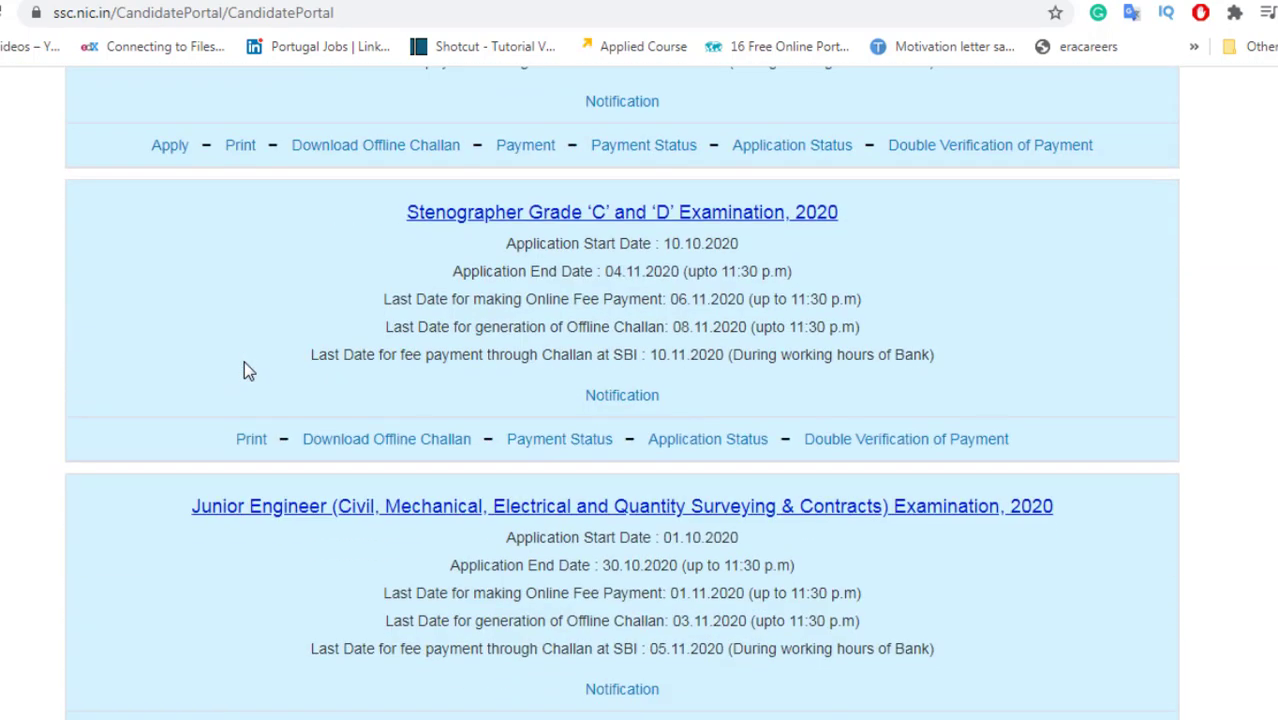
pyautogui.scroll(-1, 621, 390)
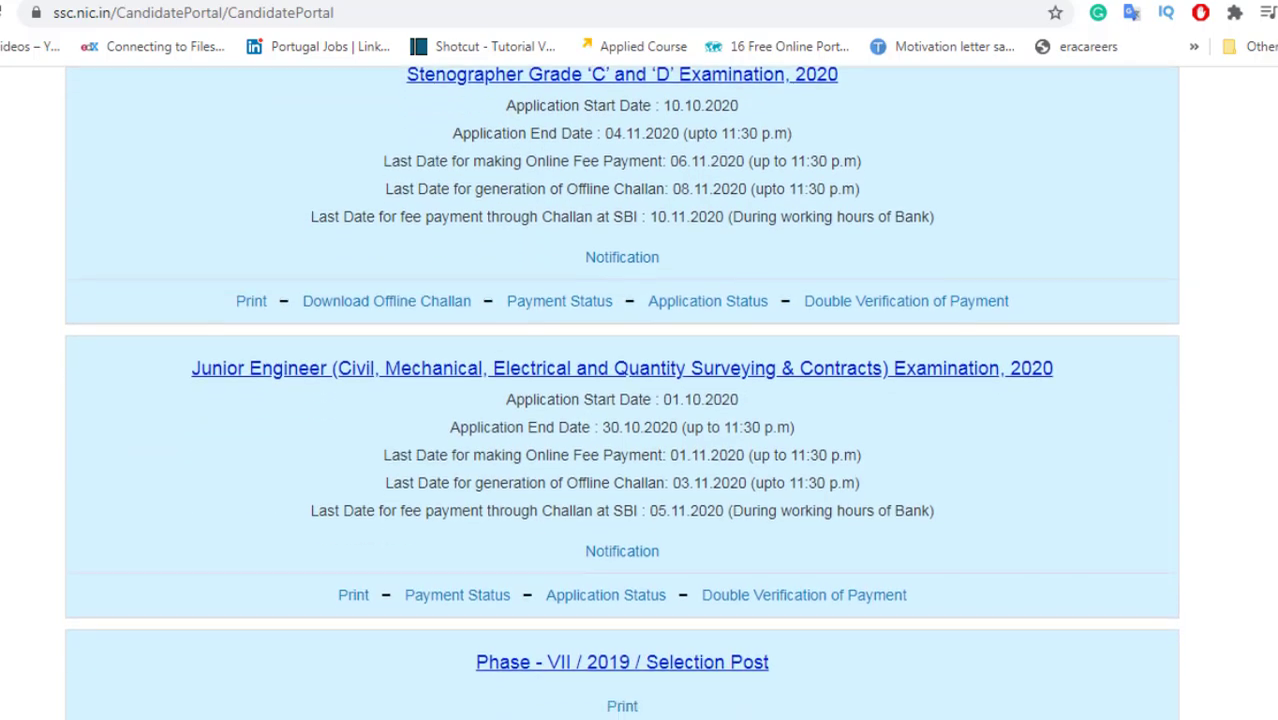
pyautogui.scroll(5, 621, 390)
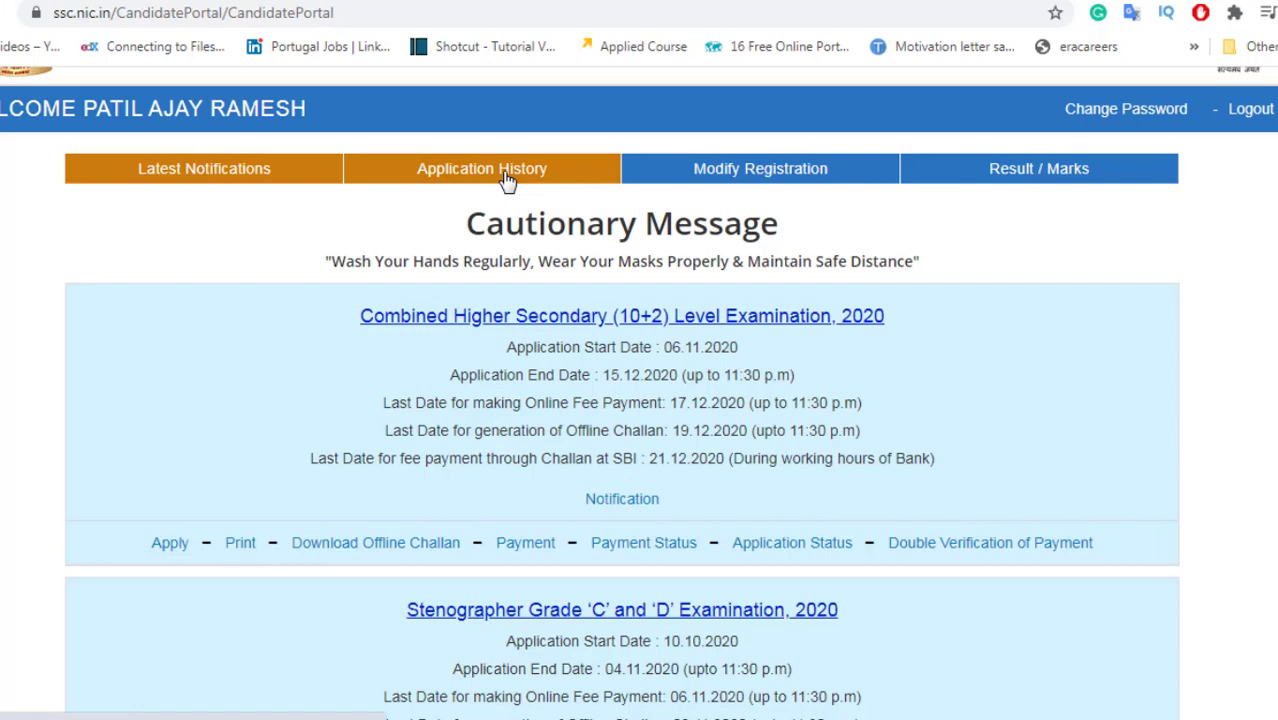
pyautogui.click(507, 178)
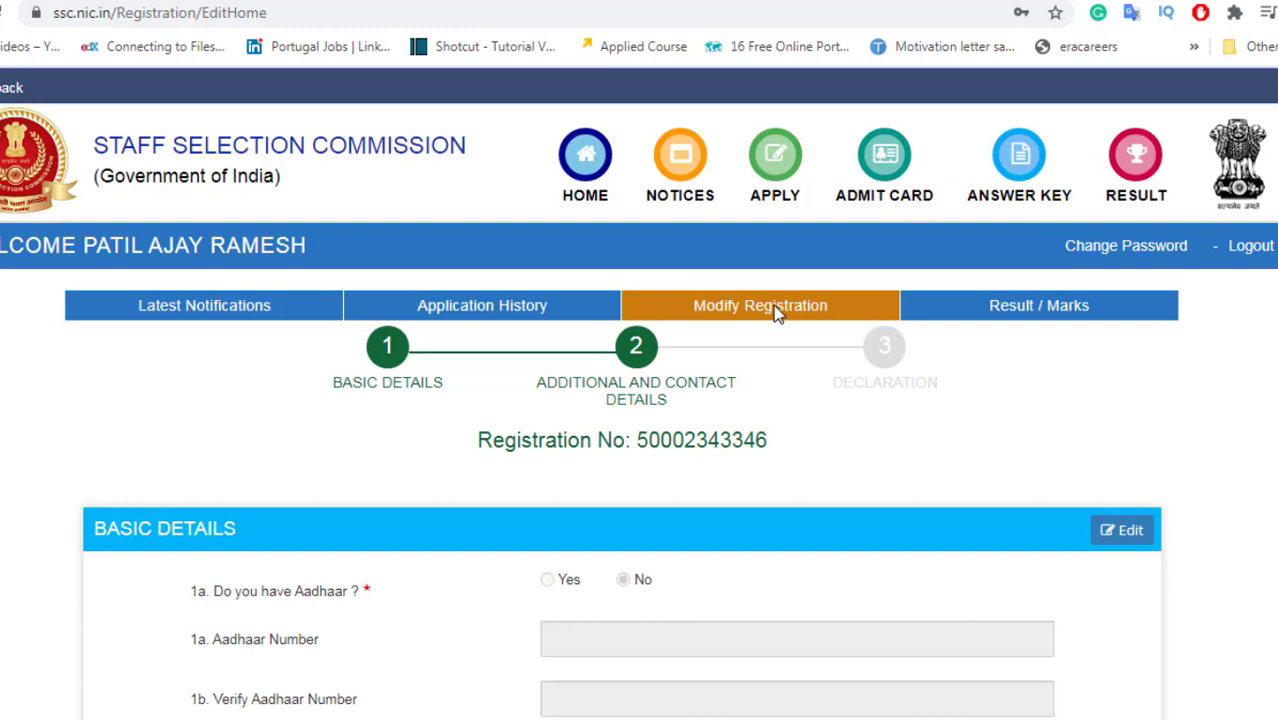
pyautogui.click(1020, 322)
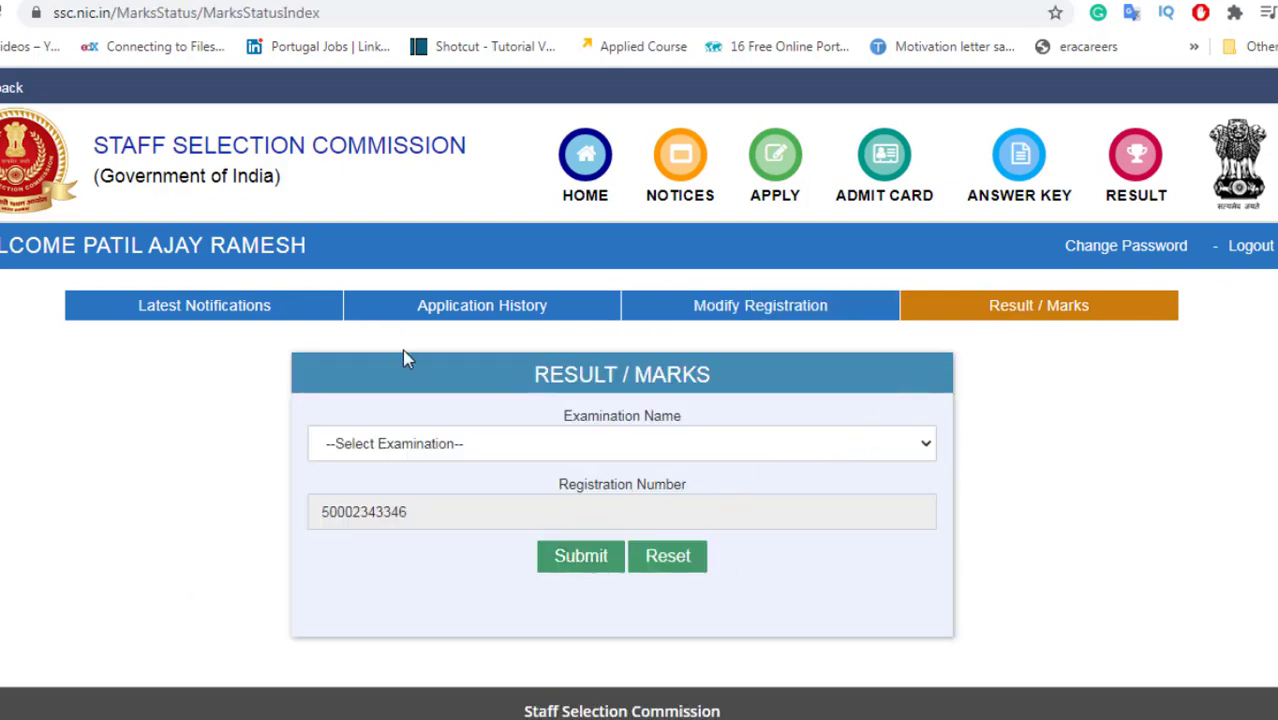
pyautogui.click(198, 318)
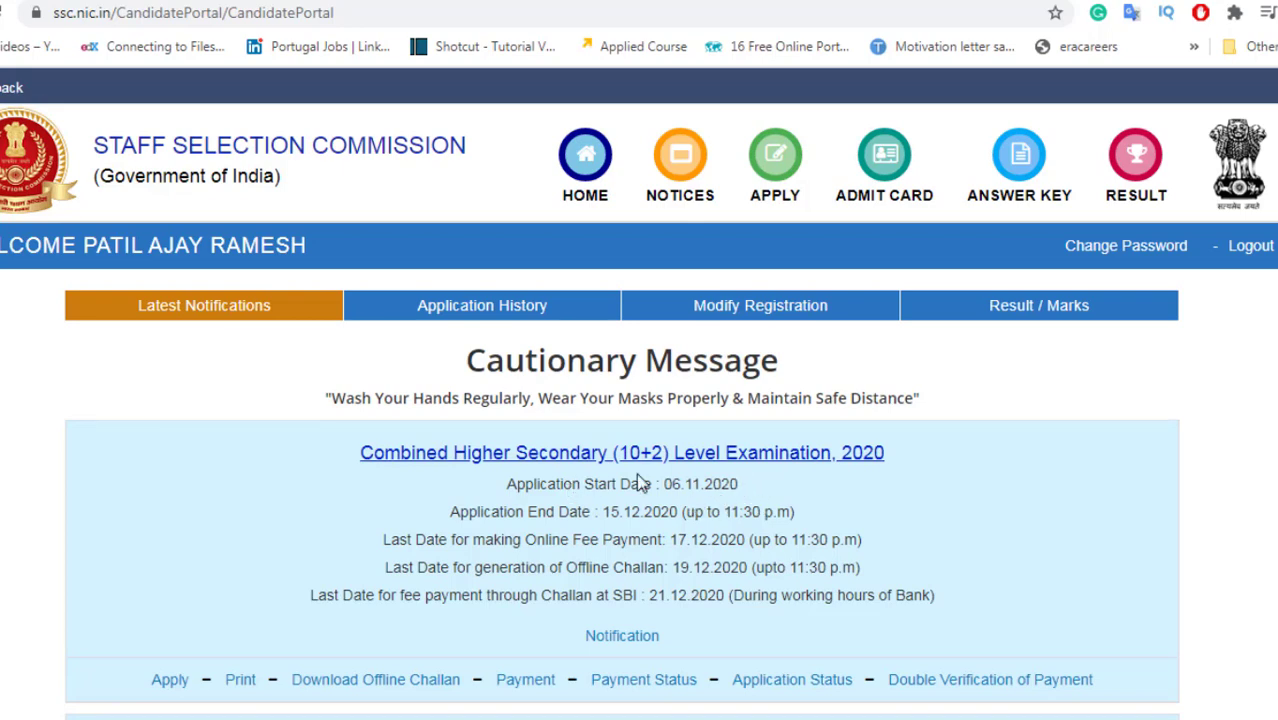
# - Apply for the Combined Higher Secondary (10+2) Level Examination, 2020 and review the prefilled candidate details in the application form
pyautogui.scroll(-2, 600, 454)
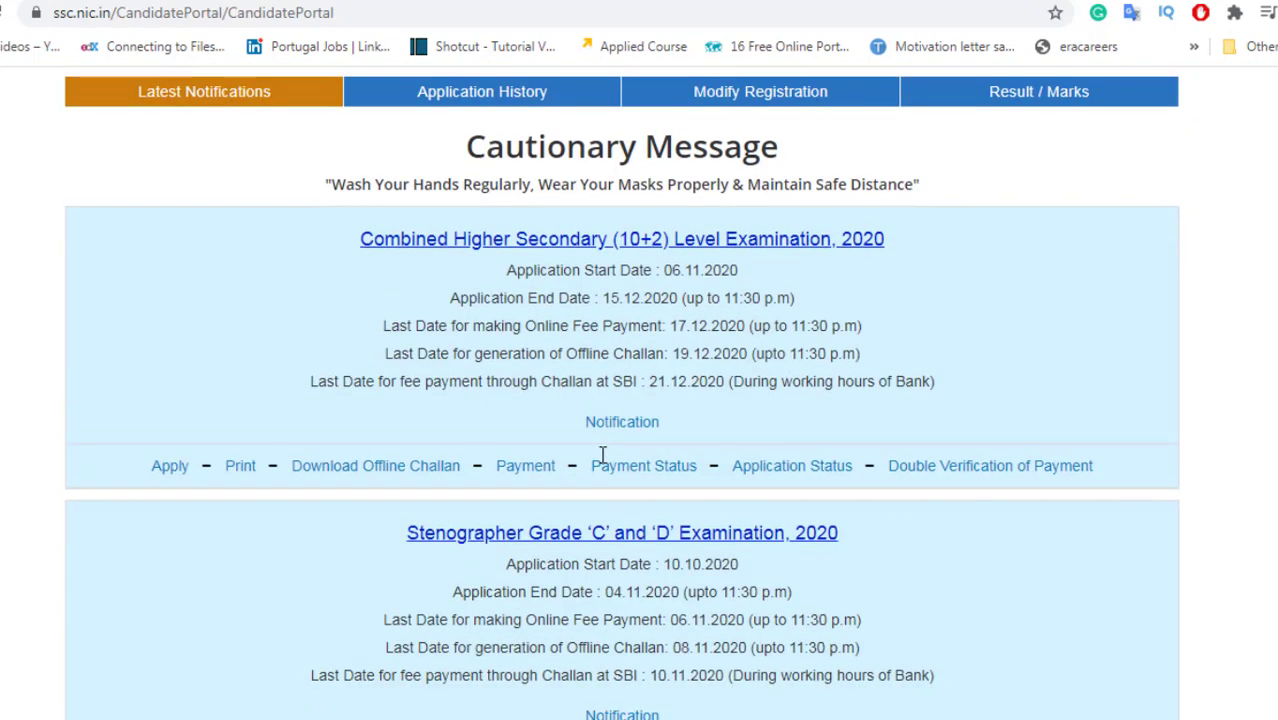
pyautogui.click(166, 468)
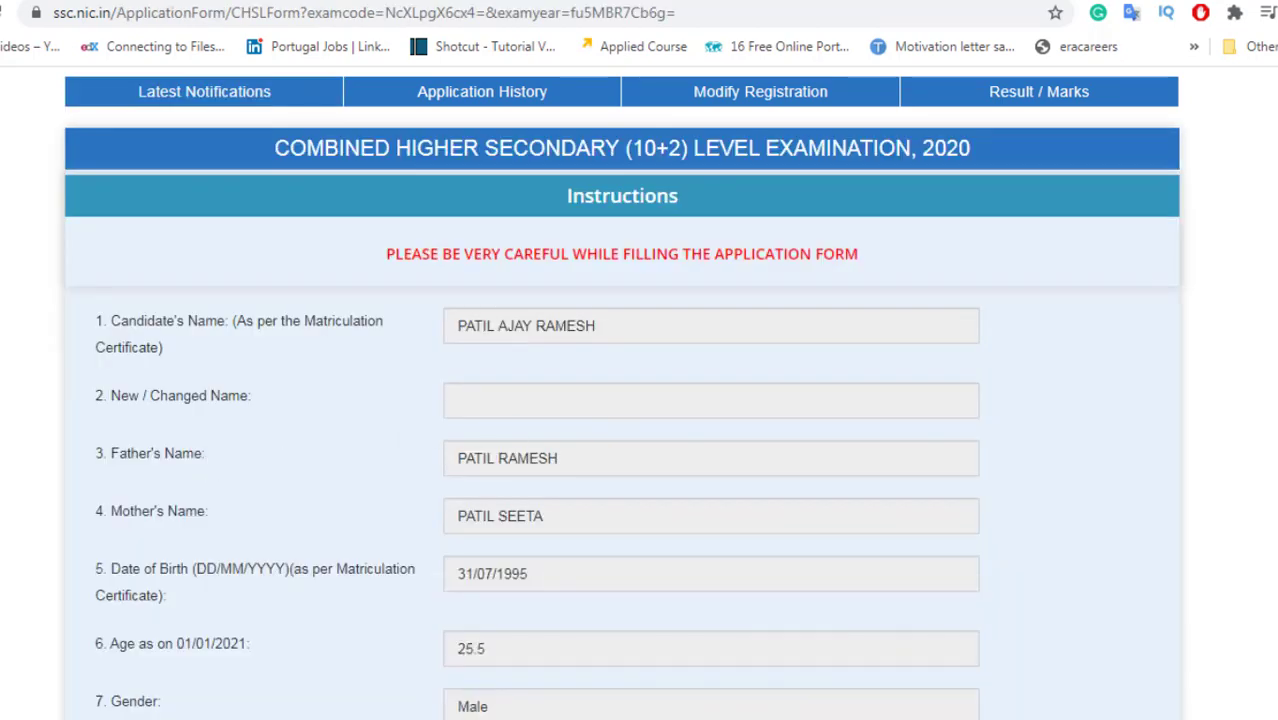
pyautogui.scroll(-10, 620, 400)
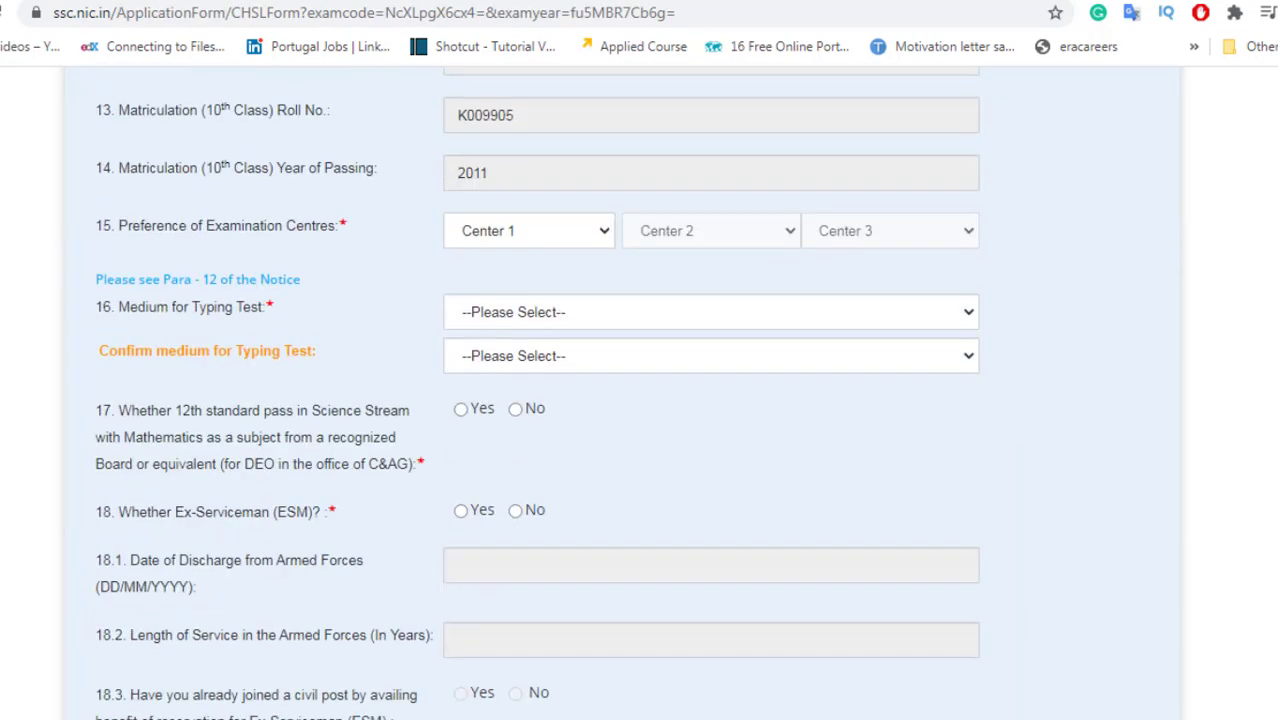
pyautogui.scroll(10, 640, 400)
pyautogui.scroll(-4, 640, 400)
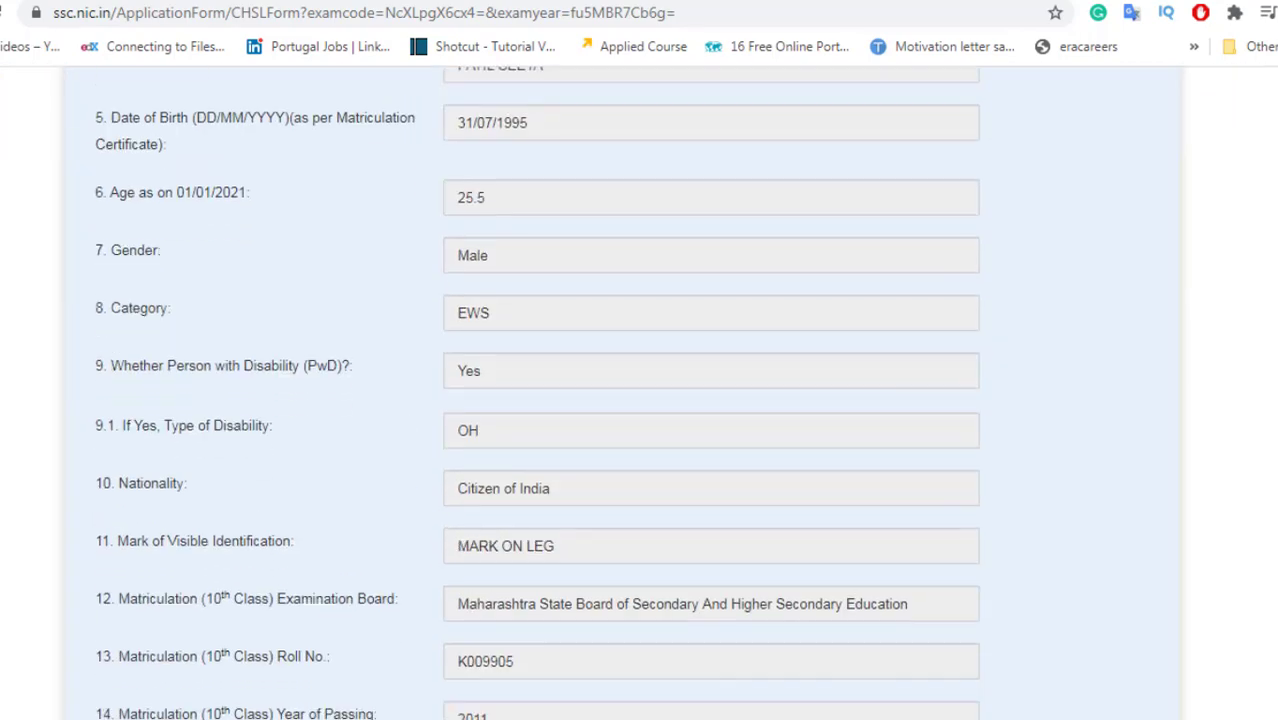
pyautogui.scroll(-3, 640, 400)
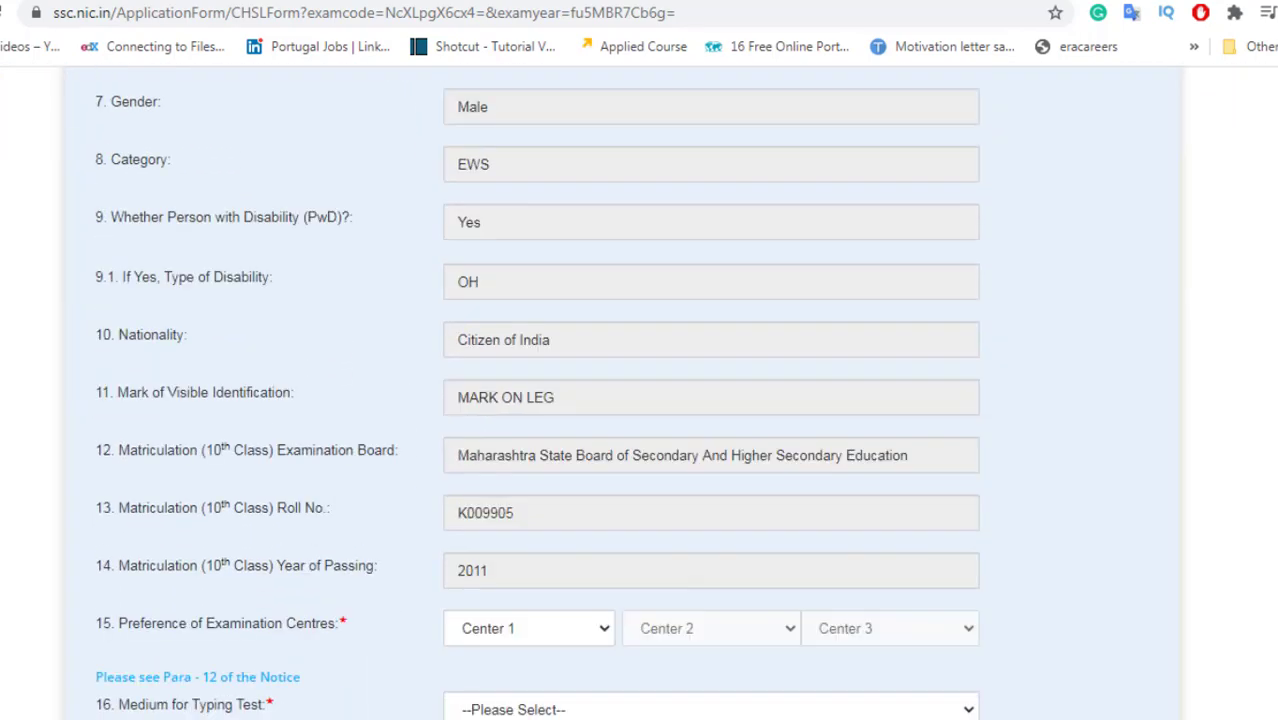
# - Set the examination centre preferences to WR-Aurangabad, WR-Mumbai(7204) and WR-Nashik(7207), in that order
pyautogui.scroll(-1, 640, 400)
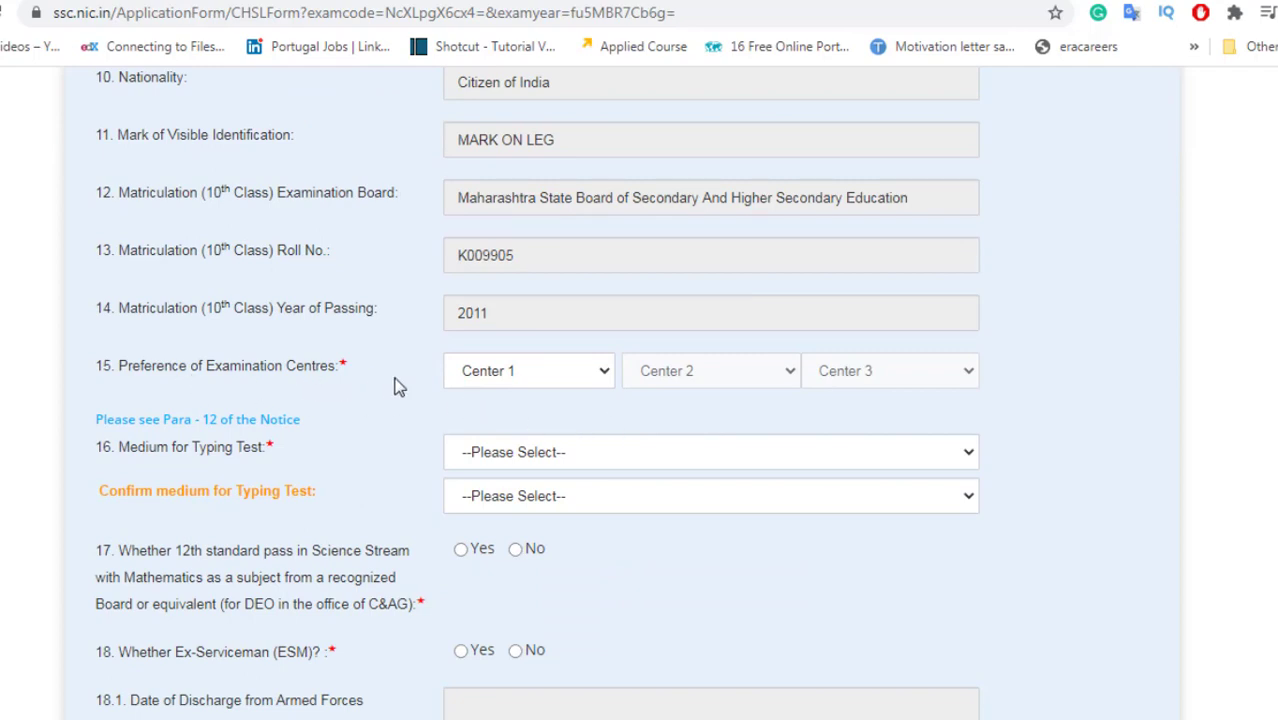
pyautogui.click(499, 381)
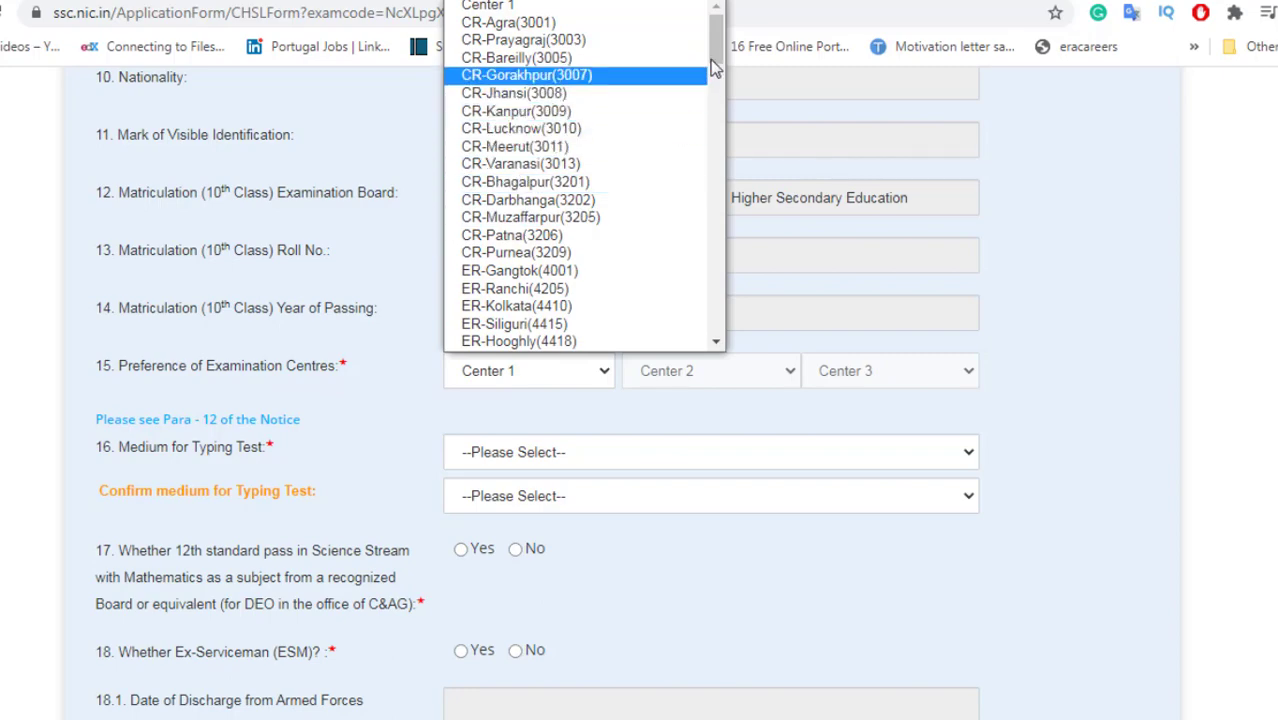
pyautogui.moveTo(711, 56); pyautogui.dragTo(708, 284)
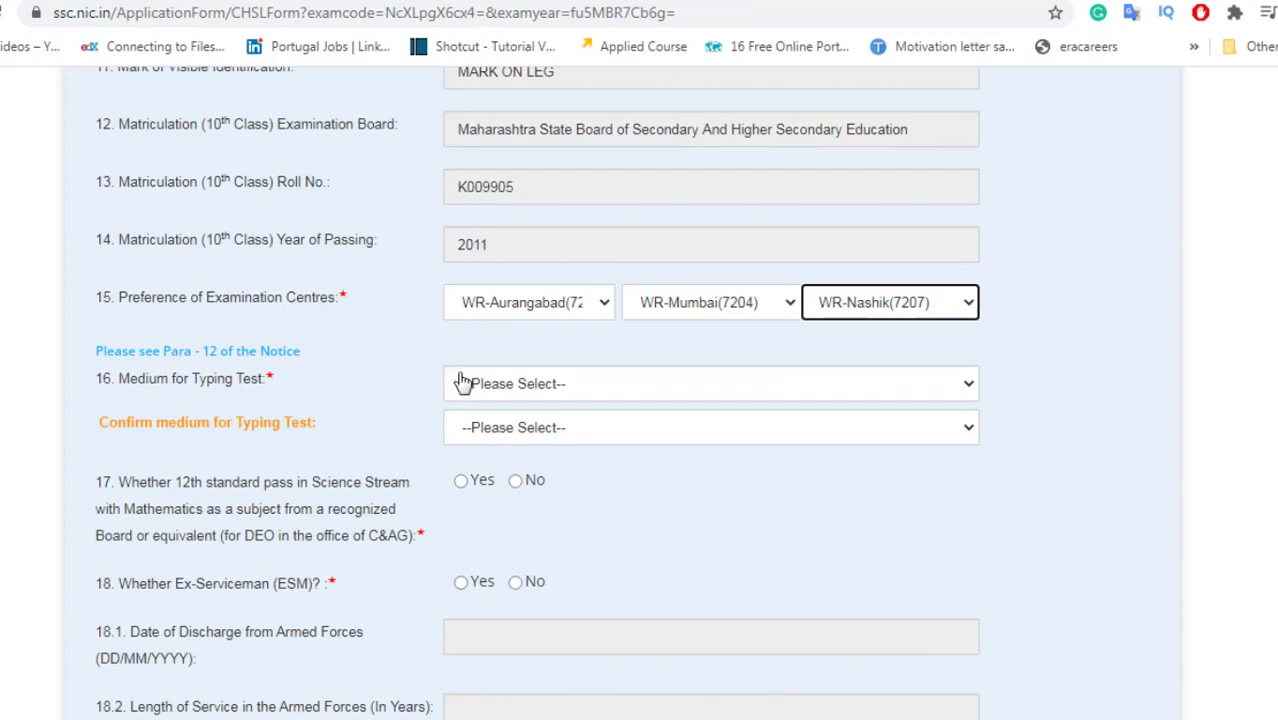
# - Choose English as the medium for the typing test and confirm the medium as English
pyautogui.click(522, 400)
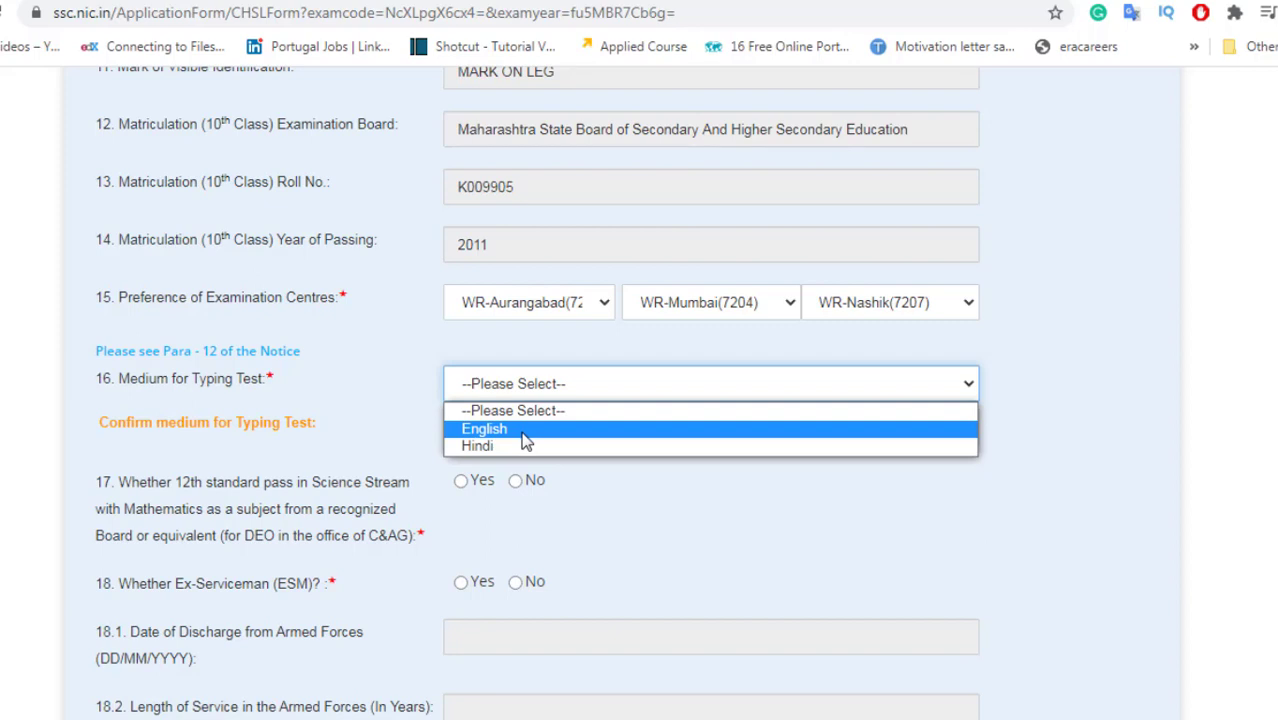
pyautogui.click(525, 430)
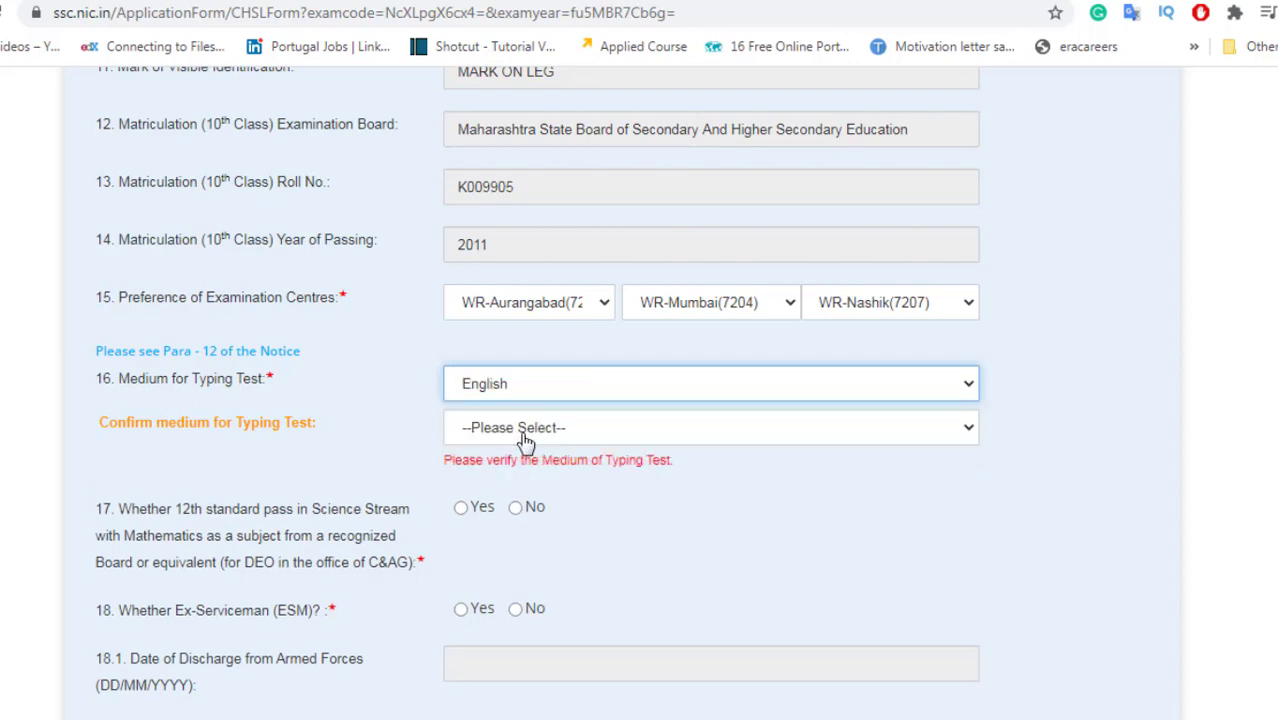
pyautogui.click(521, 433)
pyautogui.click(500, 472)
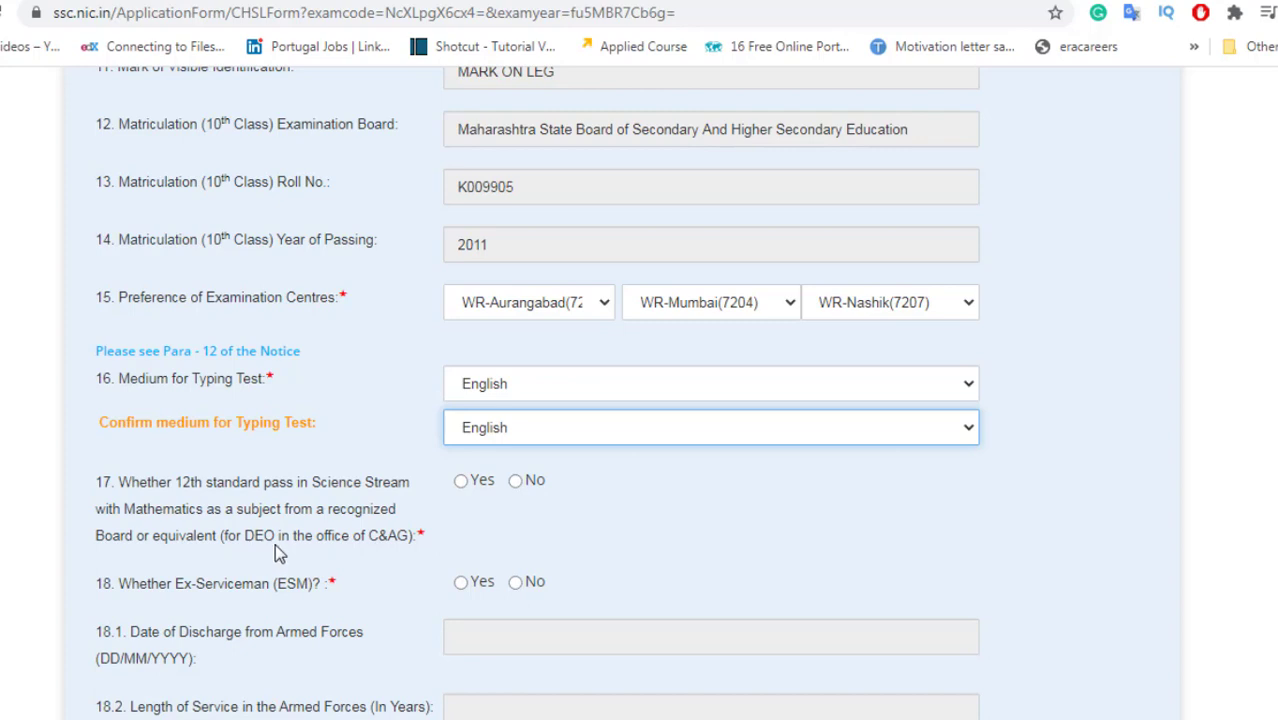
# - Answer Yes to passing 12th standard in Science with Mathematics and No to being an Ex-Serviceman
pyautogui.click(461, 482)
pyautogui.scroll(-1, 505, 505)
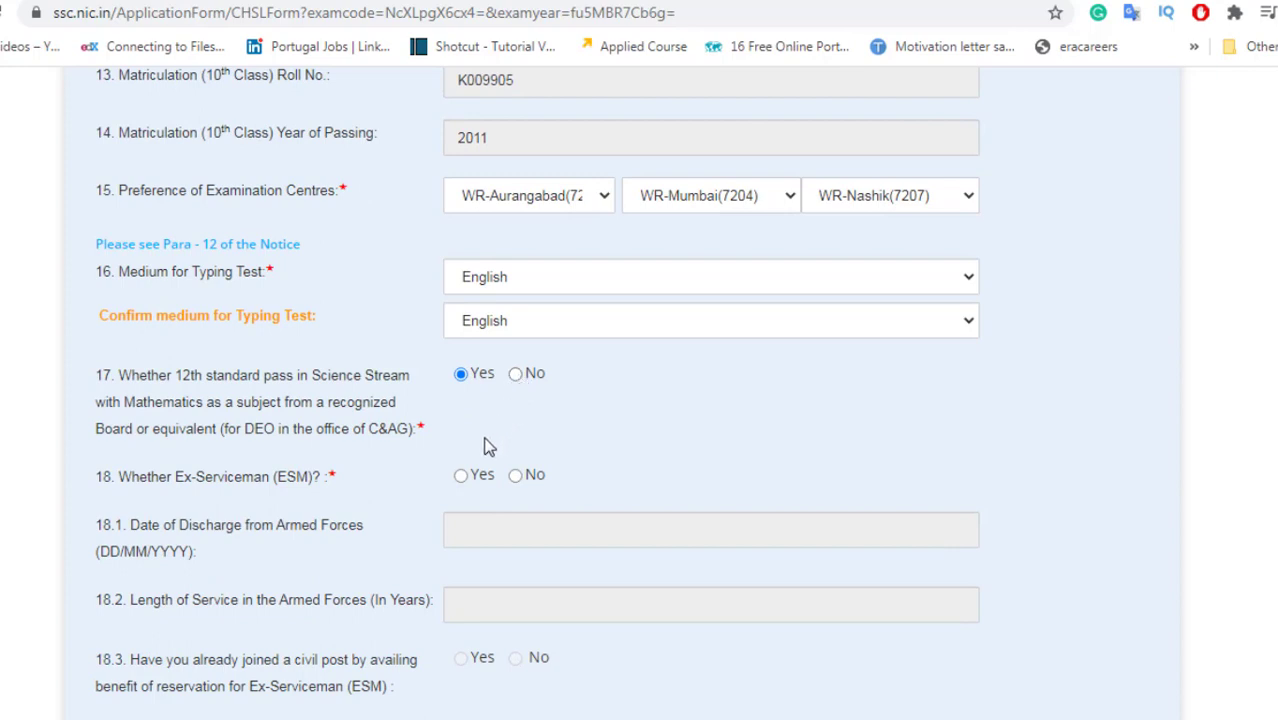
pyautogui.scroll(-2, 489, 447)
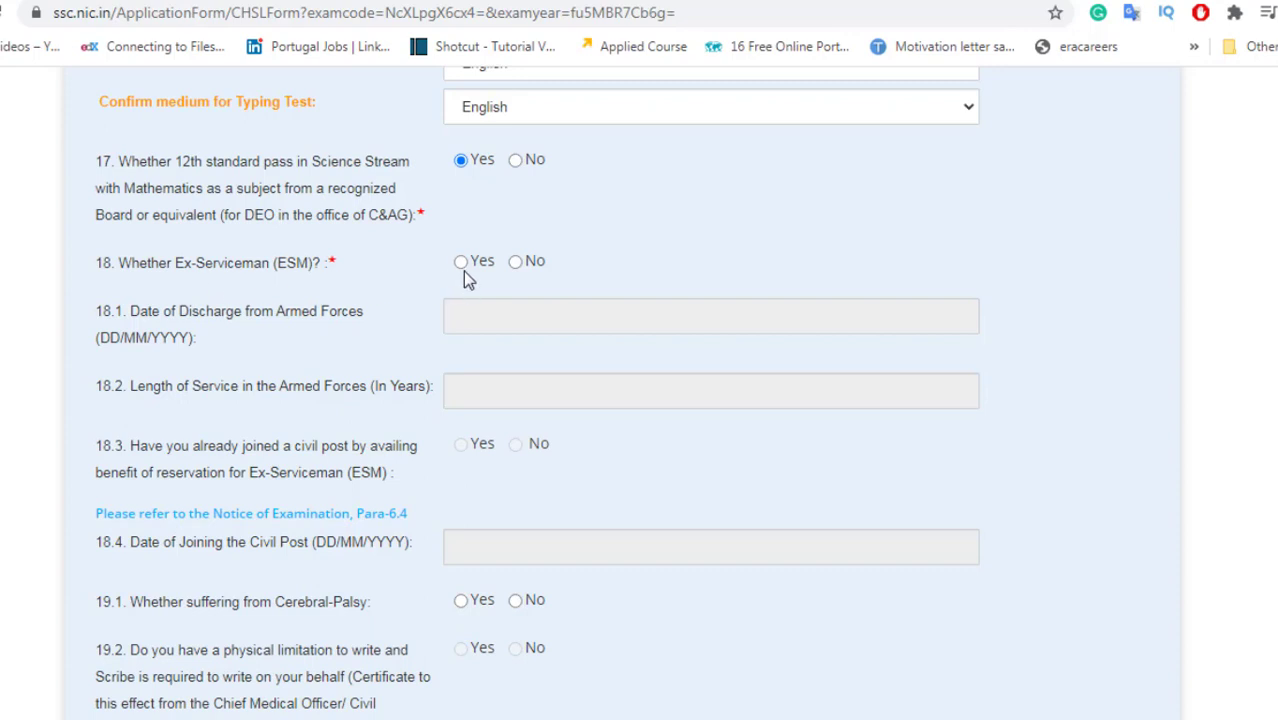
pyautogui.click(515, 262)
# - Answer No to suffering from Cerebral-Palsy and No to having a physical limitation to write
pyautogui.scroll(-3, 470, 458)
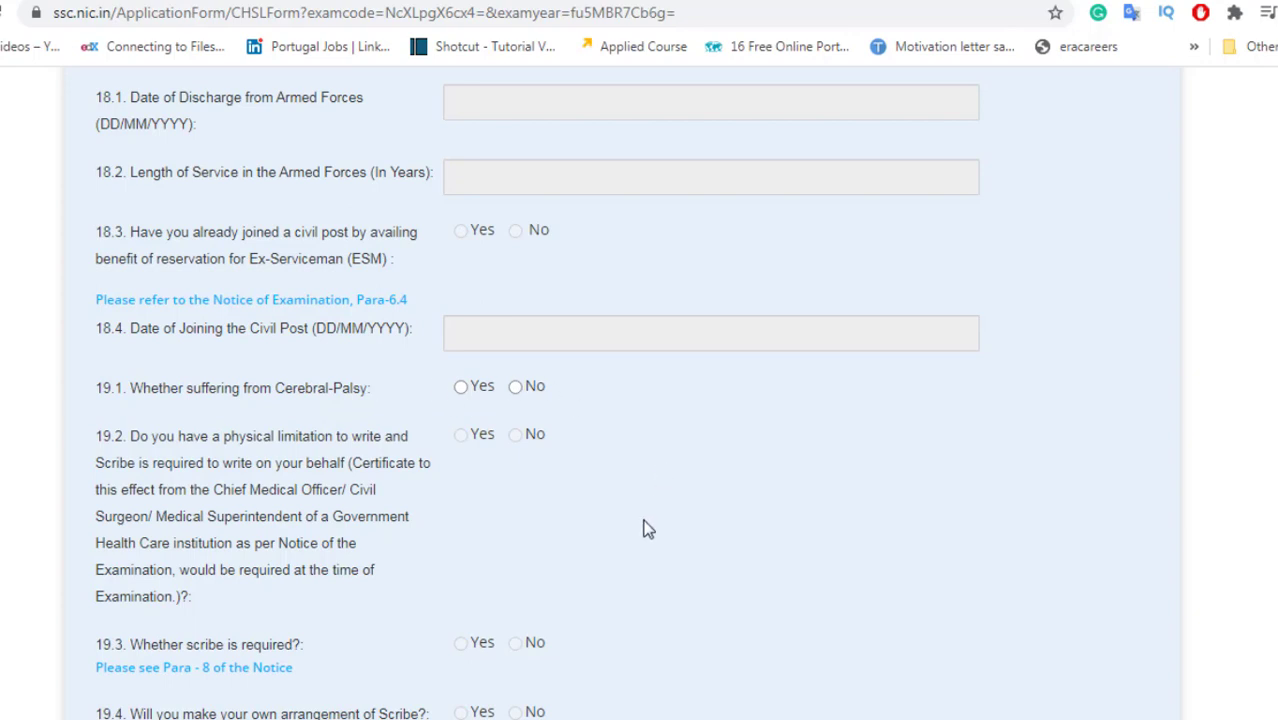
pyautogui.click(515, 387)
pyautogui.click(582, 422)
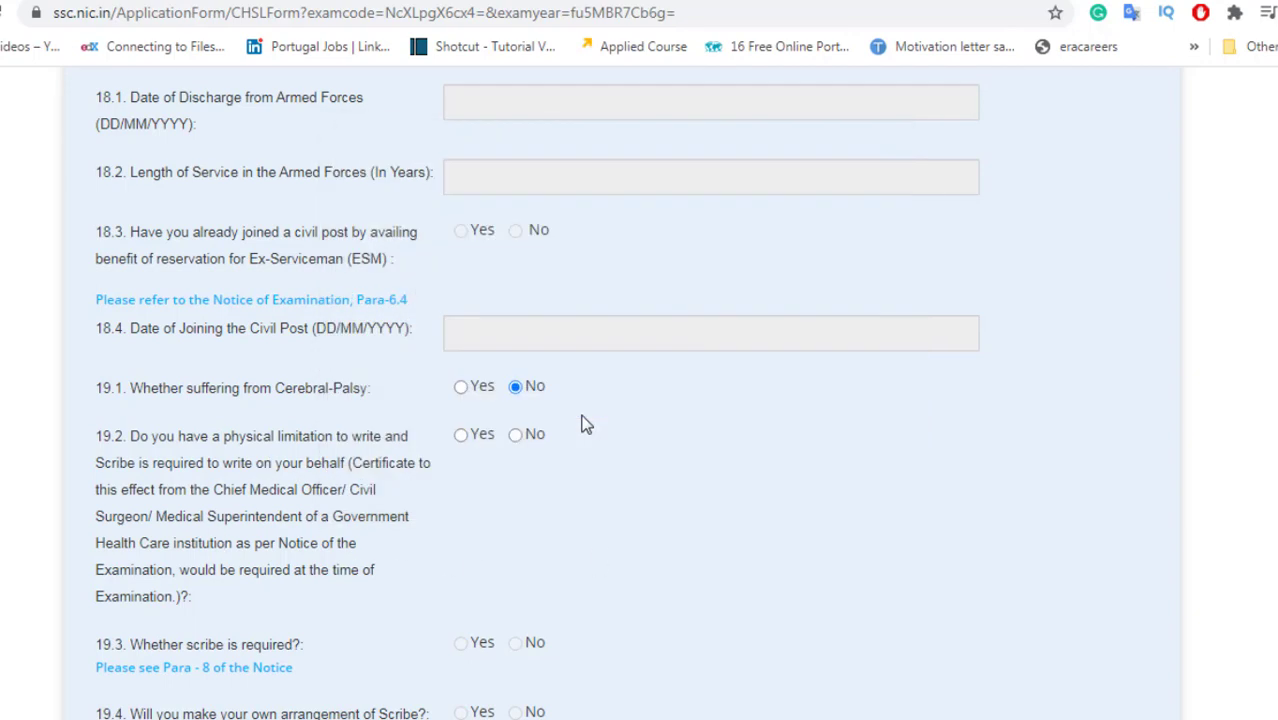
pyautogui.click(516, 436)
# - Answer Yes to seeking Age Relaxation and choose 03-PwD as the age relaxation code
pyautogui.scroll(-3, 345, 470)
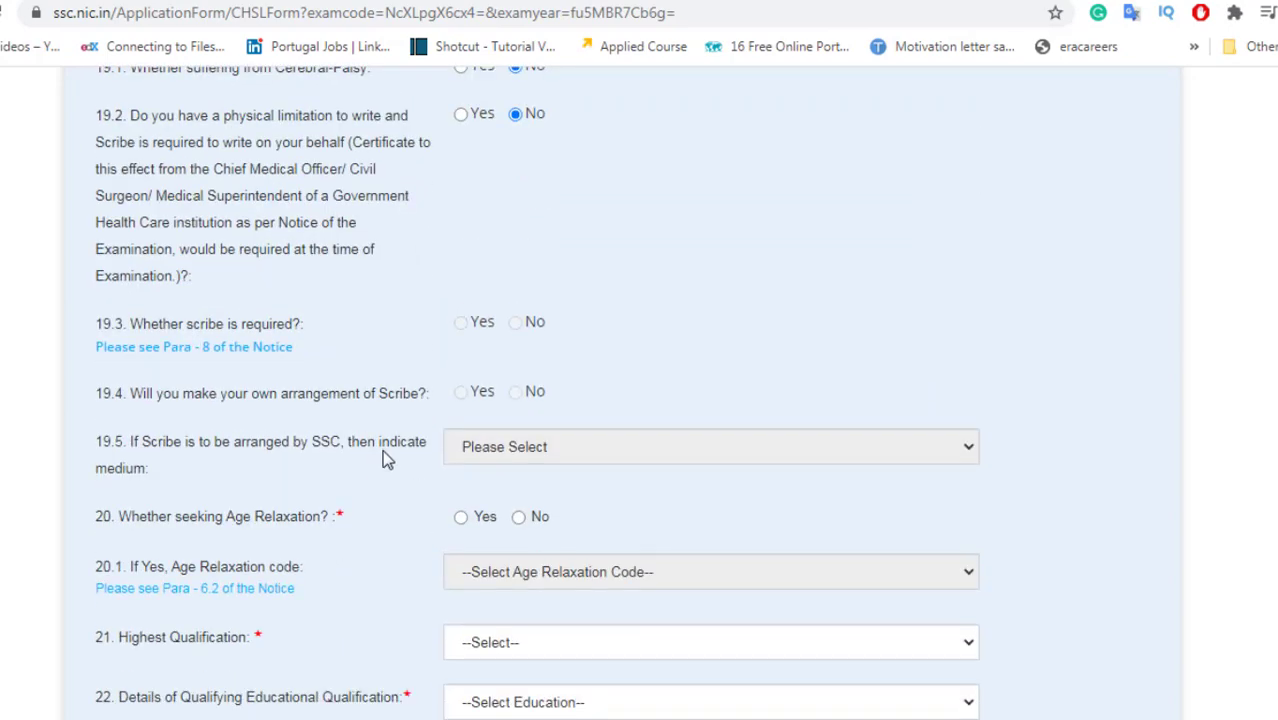
pyautogui.scroll(-1, 380, 446)
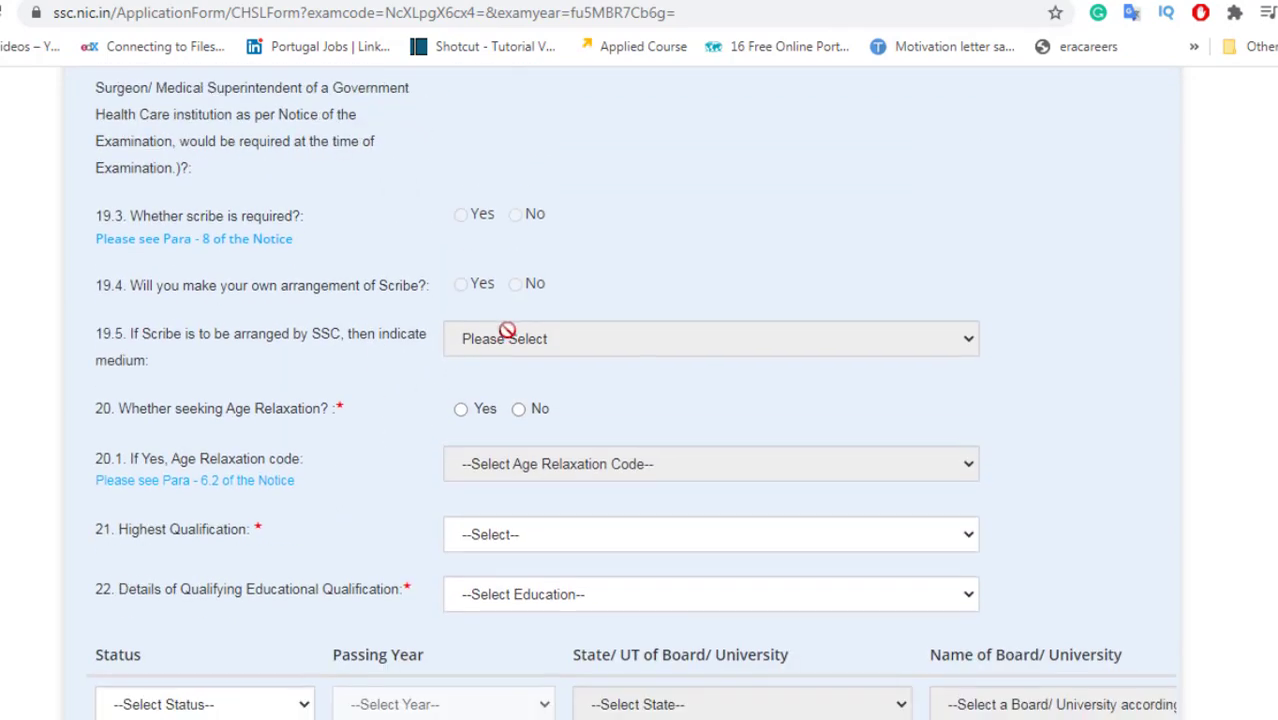
pyautogui.scroll(-1, 505, 330)
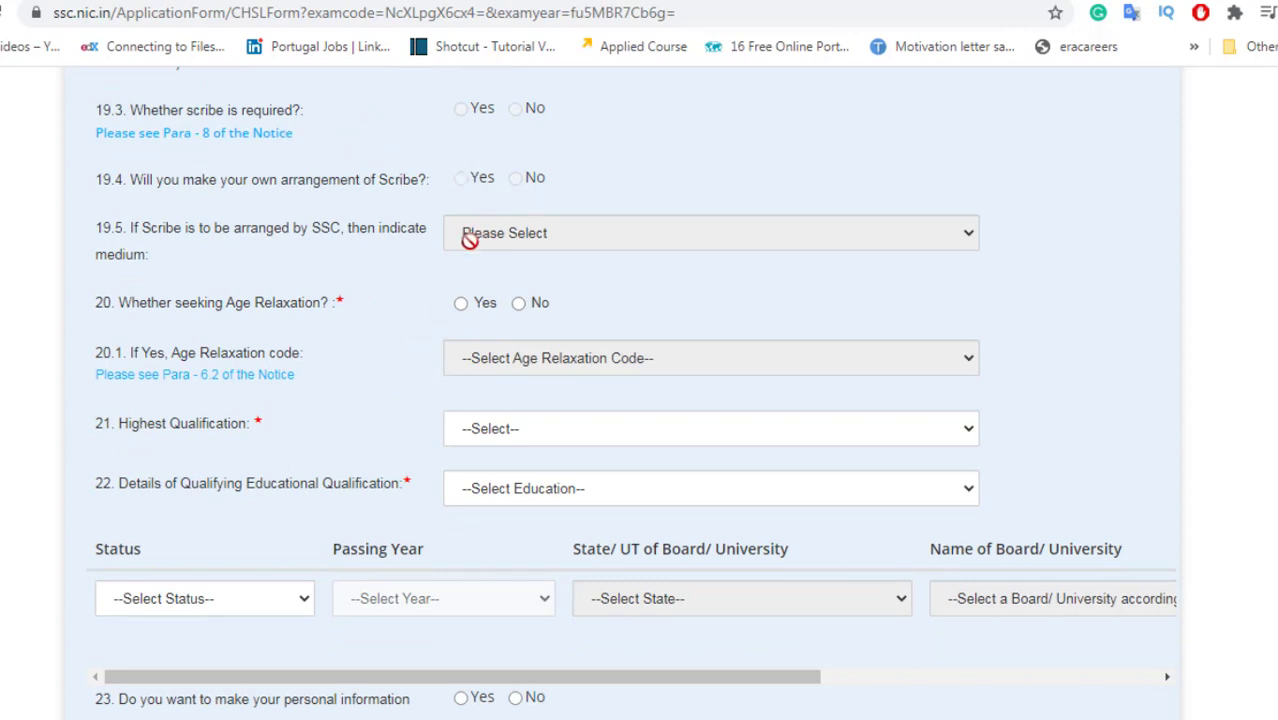
pyautogui.scroll(-1, 467, 395)
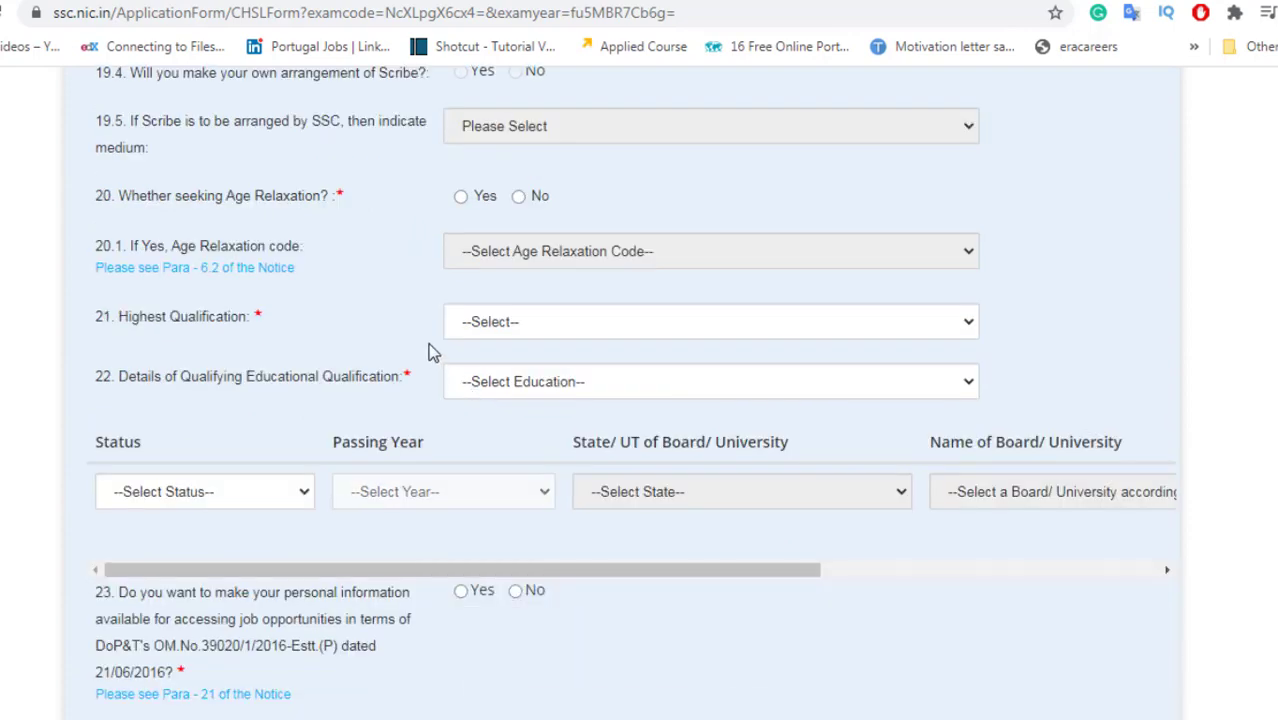
pyautogui.click(461, 199)
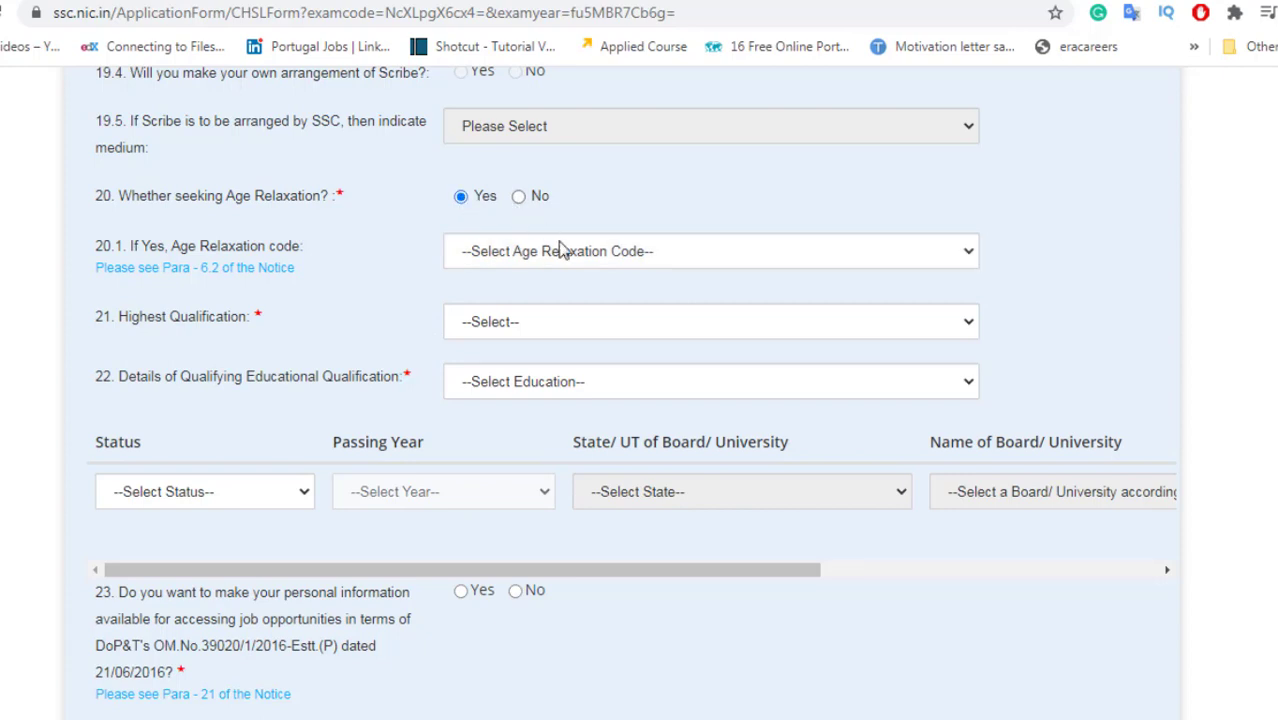
pyautogui.click(562, 256)
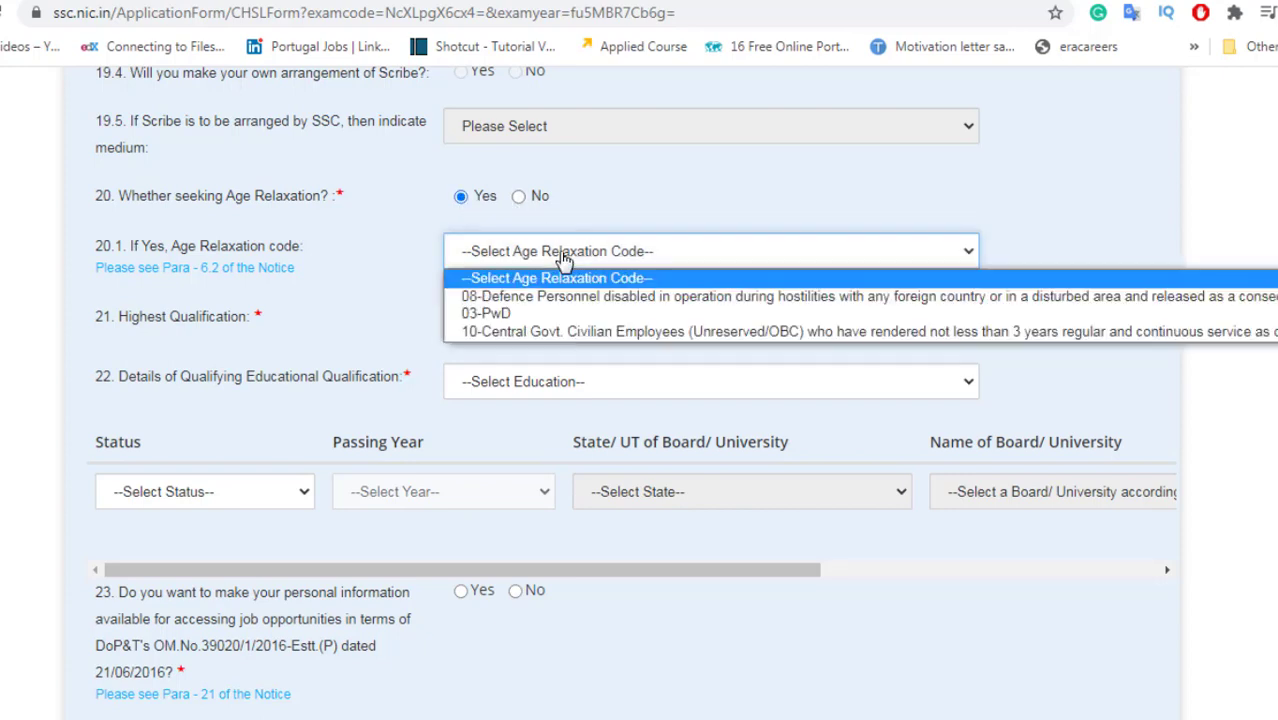
pyautogui.click(504, 315)
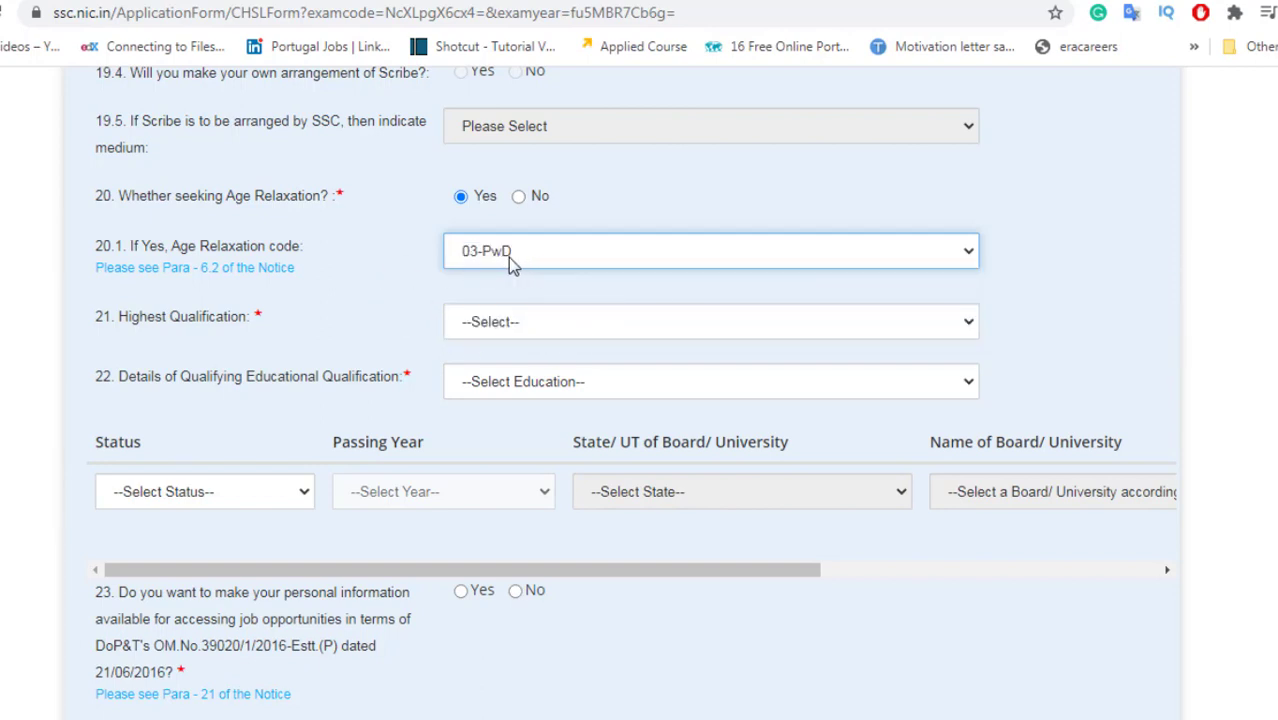
# - Set the highest qualification to MBA (34) and the qualifying educational qualification to 12th Standard
pyautogui.click(481, 328)
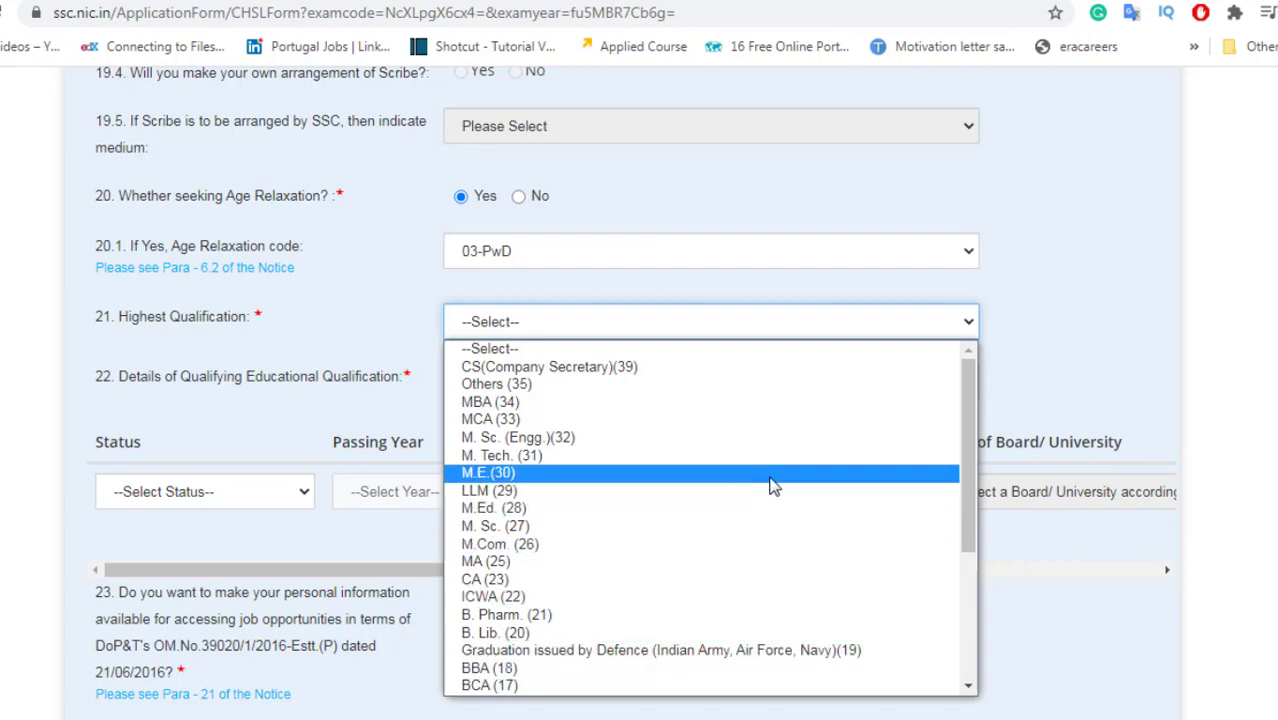
pyautogui.click(760, 401)
pyautogui.click(760, 381)
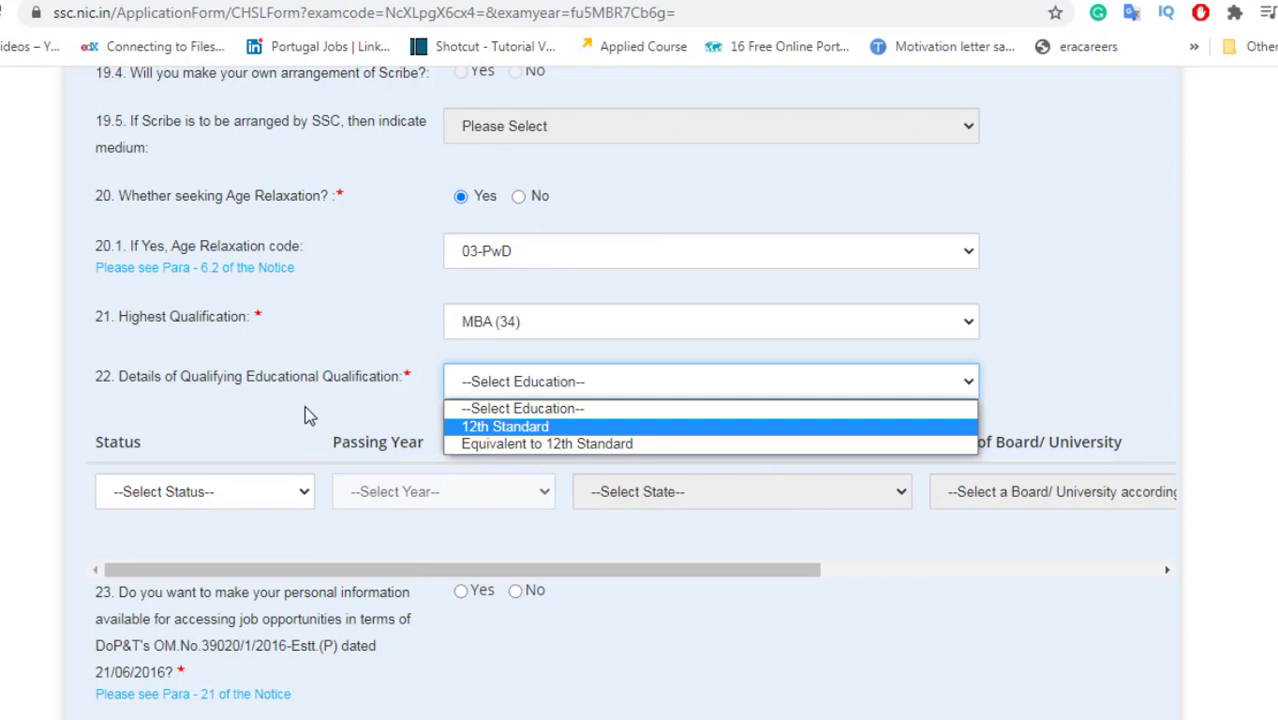
pyautogui.click(530, 428)
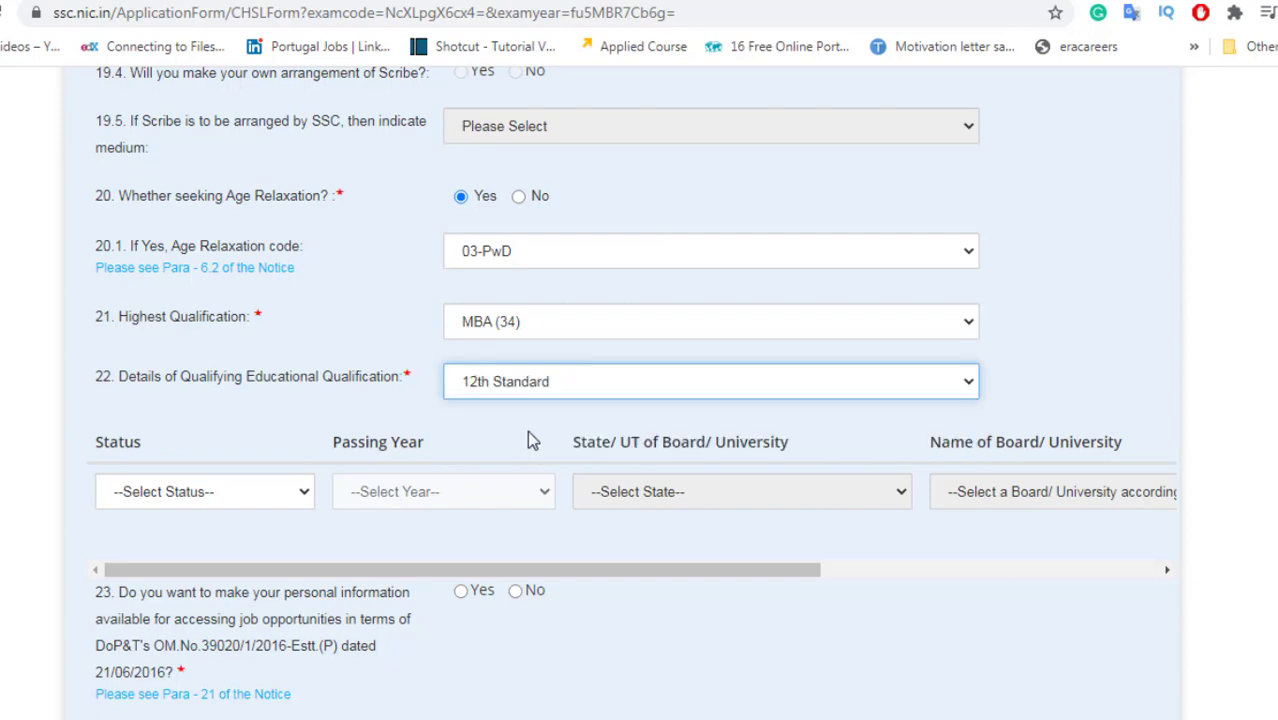
# - Set the 12th Standard details to Passed, 2013, Maharashtra and the Maharashtra State Board, and answer Yes to making personal information available for job opportunities
pyautogui.scroll(-1, 514, 432)
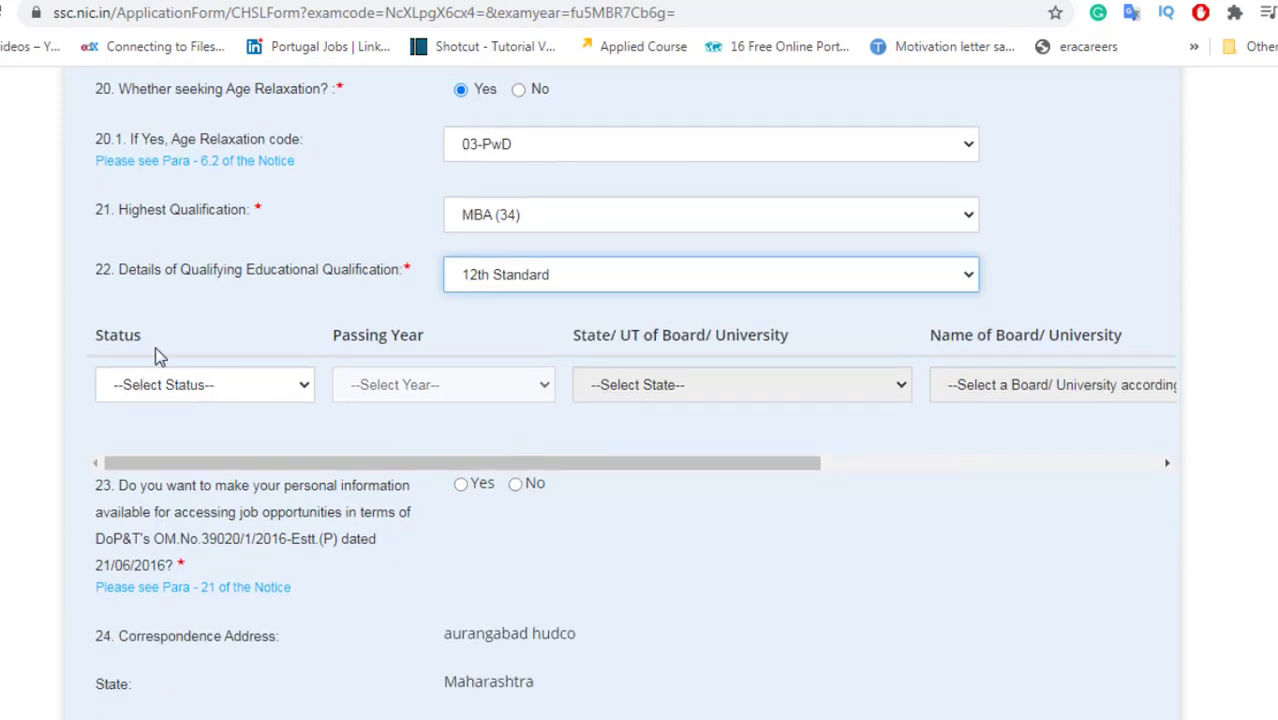
pyautogui.click(218, 392)
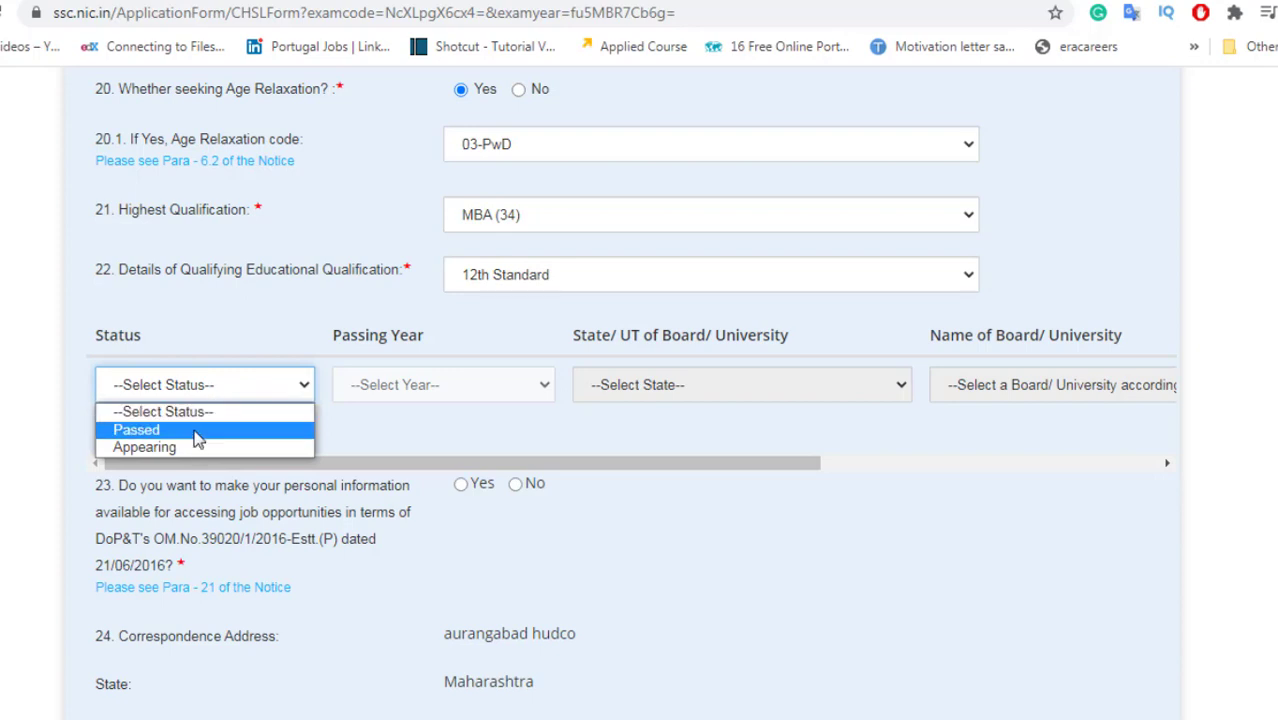
pyautogui.click(198, 430)
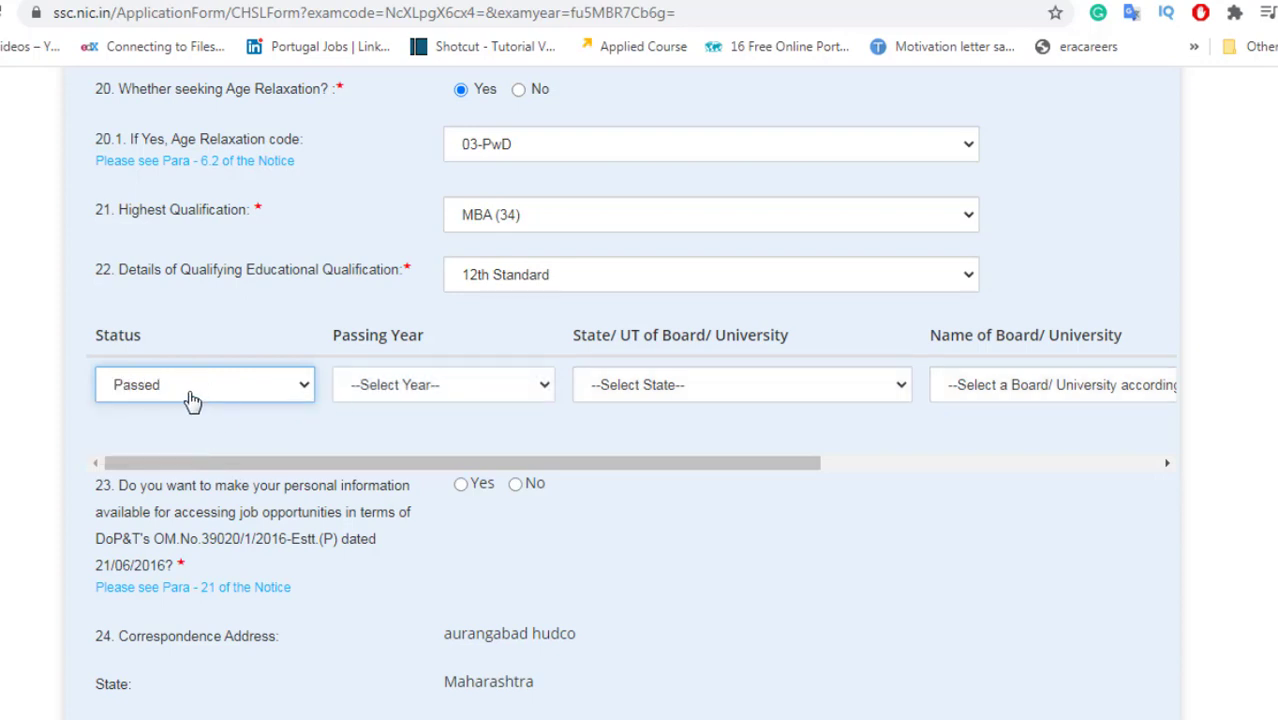
pyautogui.click(376, 390)
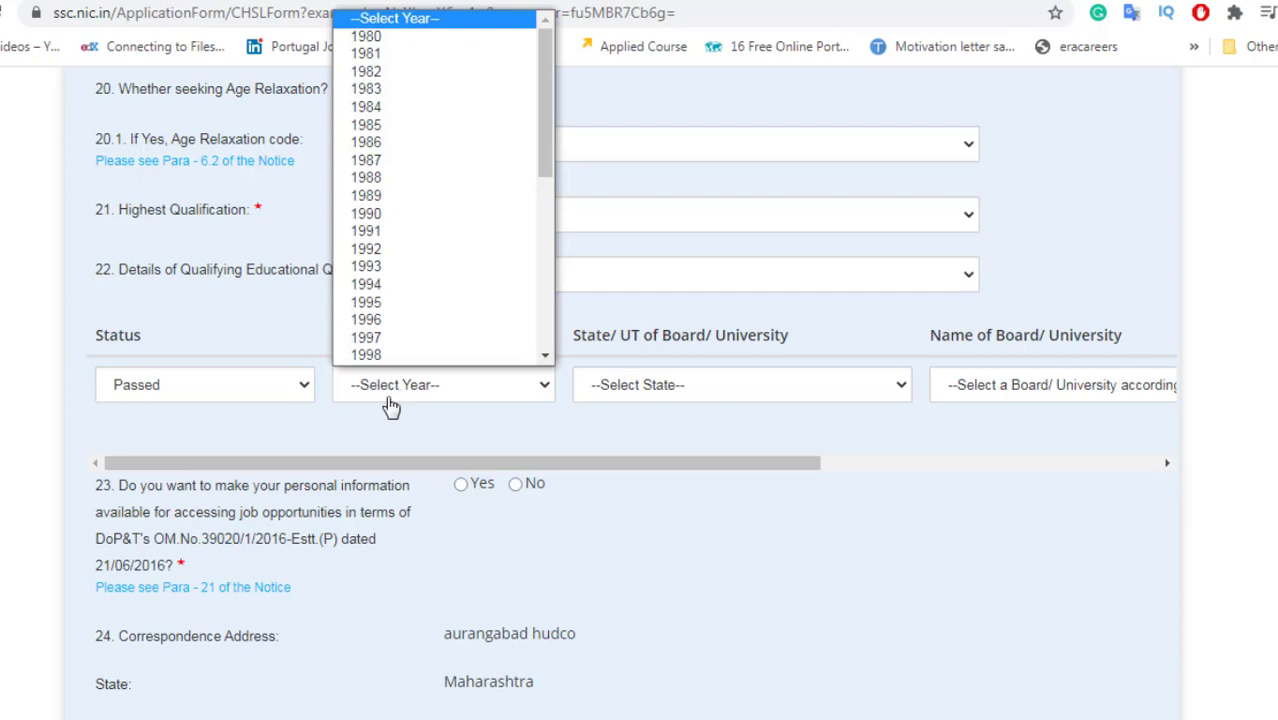
pyautogui.click(740, 400)
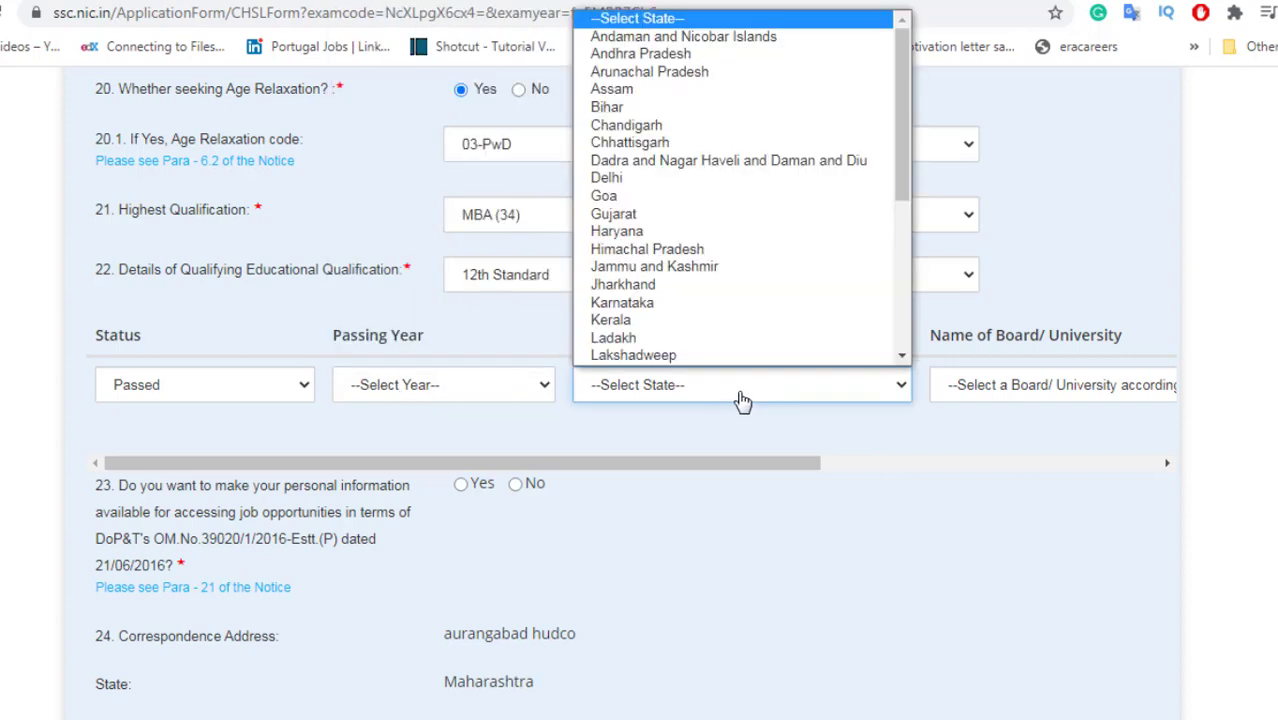
pyautogui.click(765, 502)
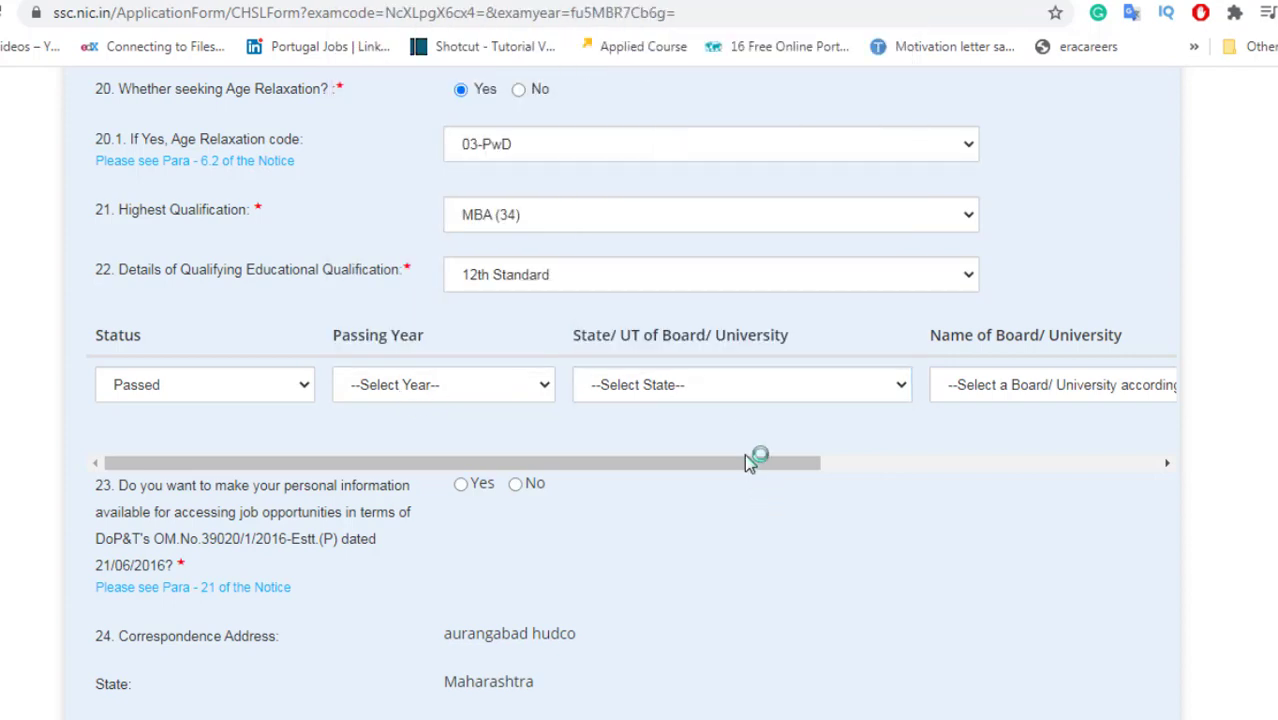
pyautogui.click(723, 398)
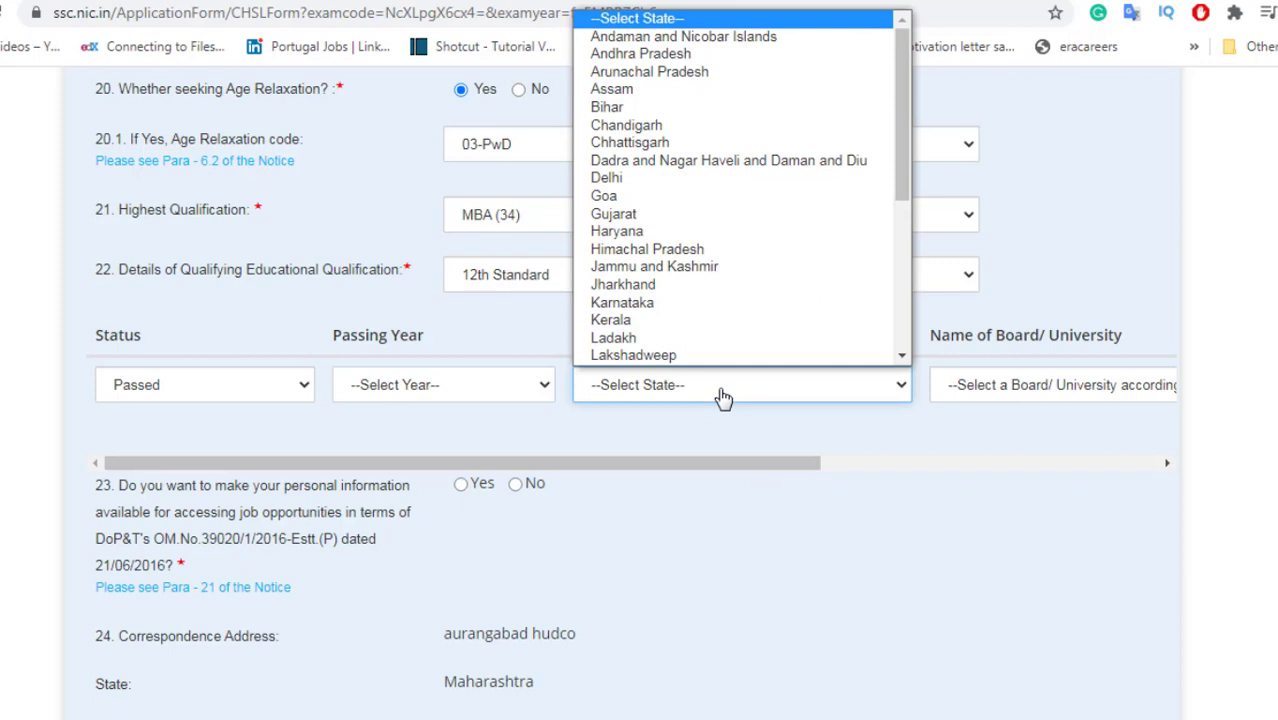
pyautogui.click(1010, 390)
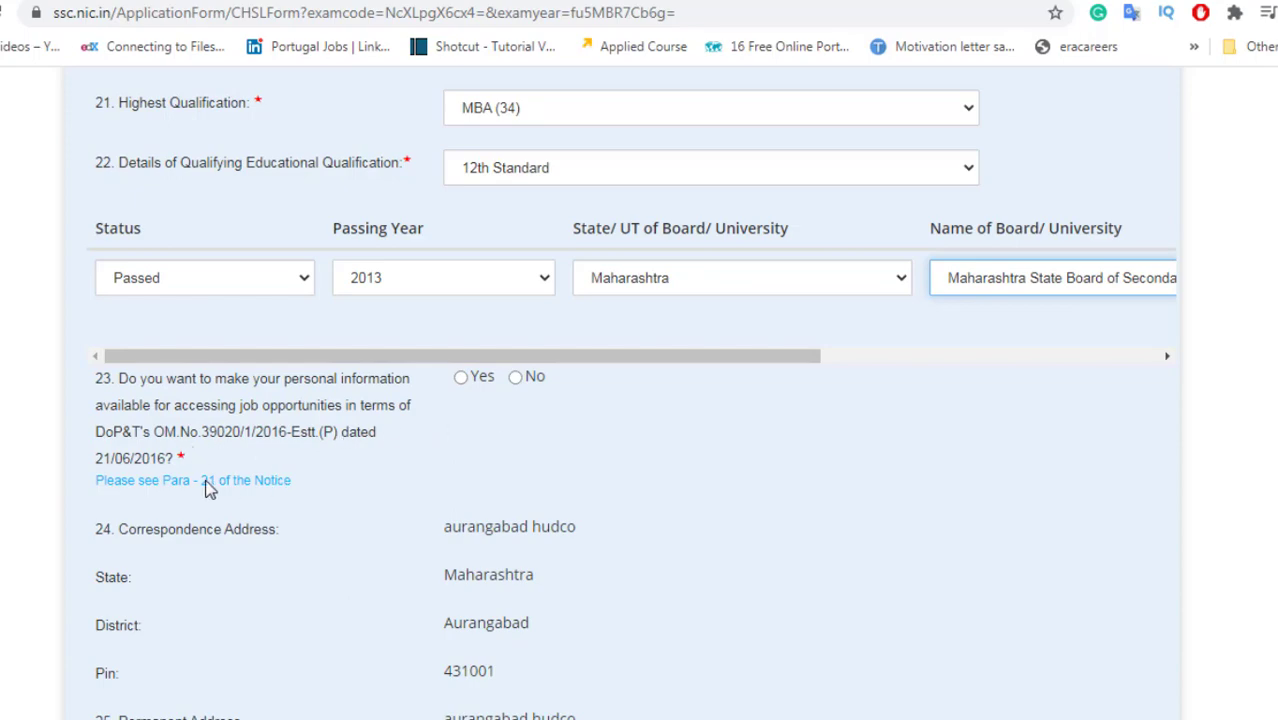
pyautogui.click(462, 379)
# - Upload ss1.jpg as the candidate photo, check the photograph rules in the Important Notice PDF, and return to the application form in Chrome
pyautogui.scroll(-8, 480, 440)
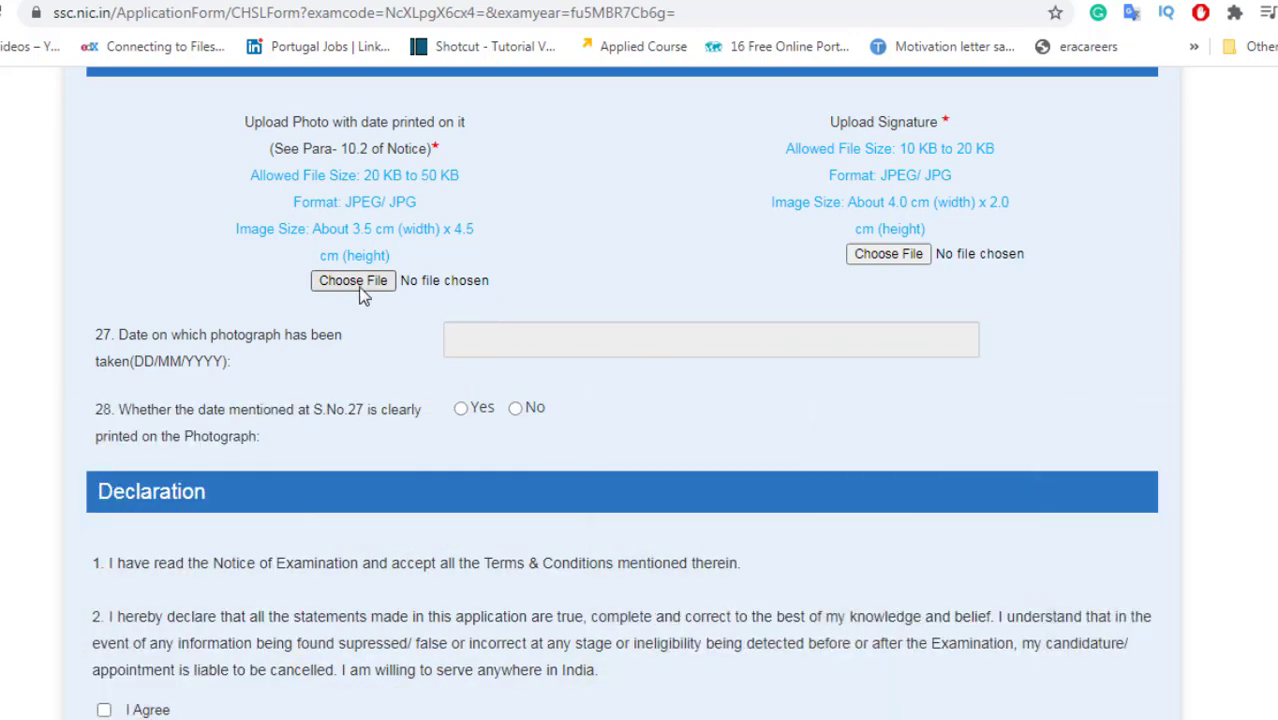
pyautogui.hotkey('alt', 'Tab')
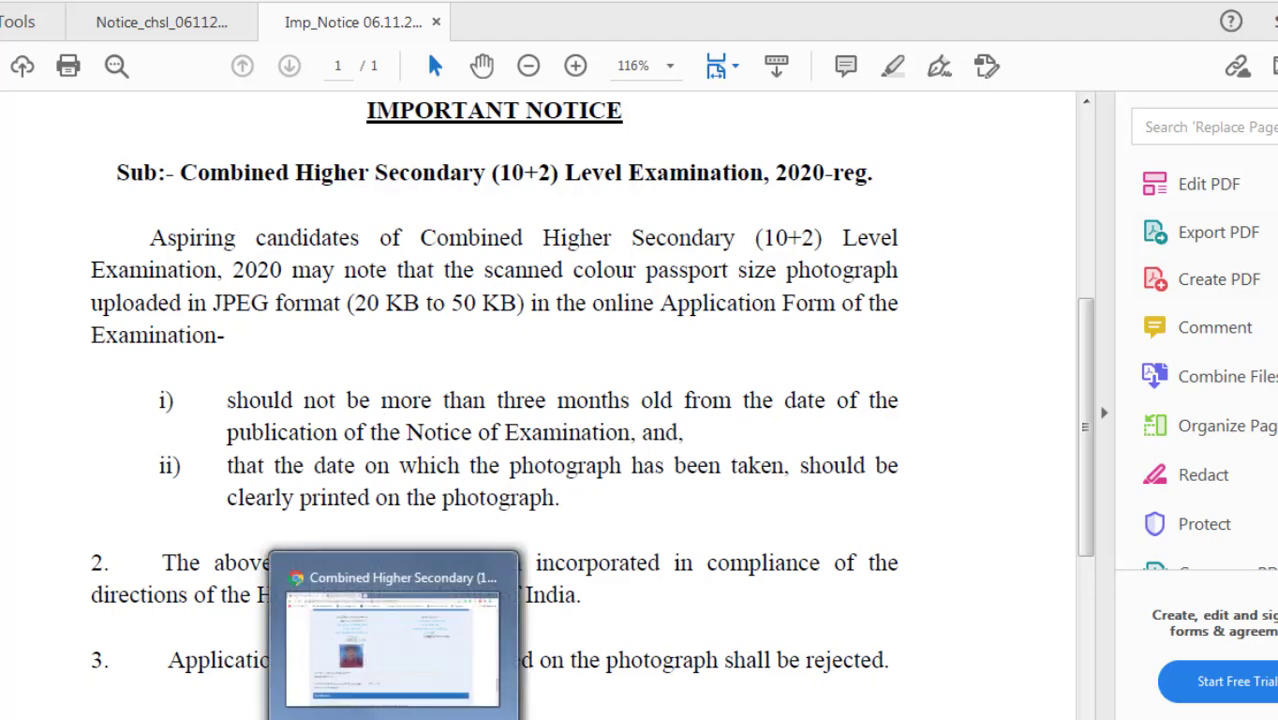
pyautogui.click(392, 648)
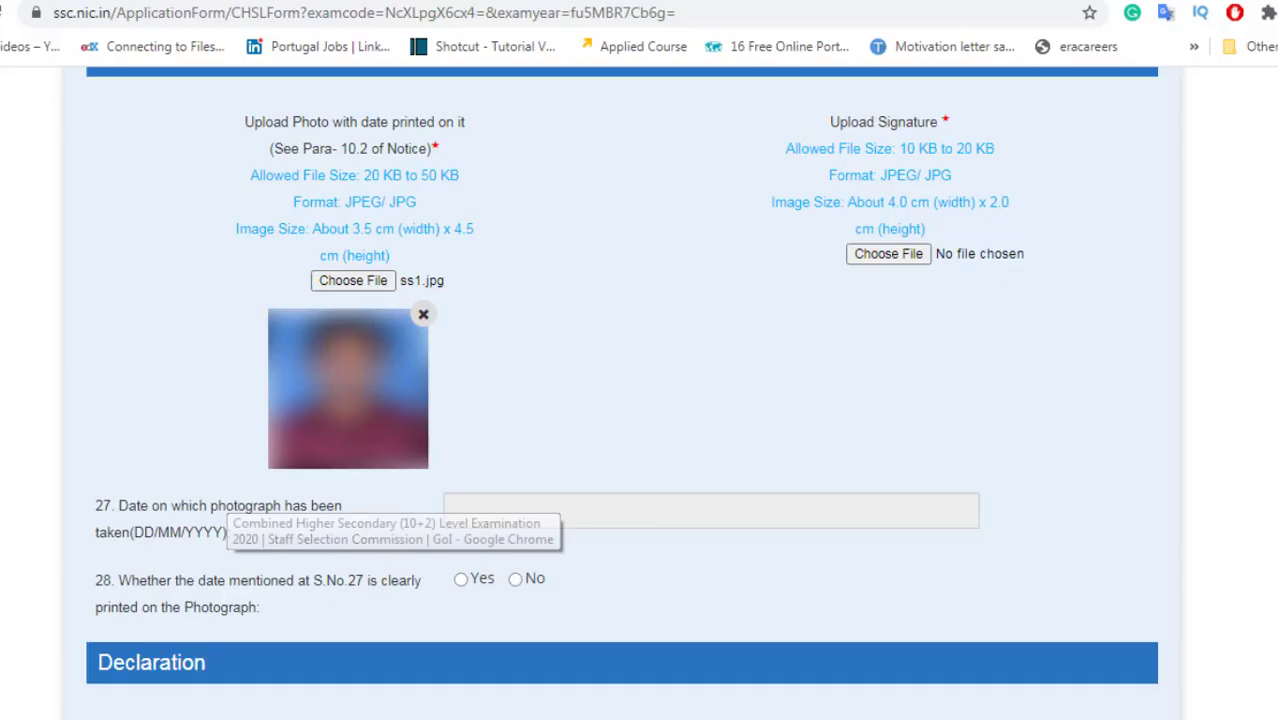
# - Upload sign.jpg from the bank folder as the candidate's signature
pyautogui.click(879, 258)
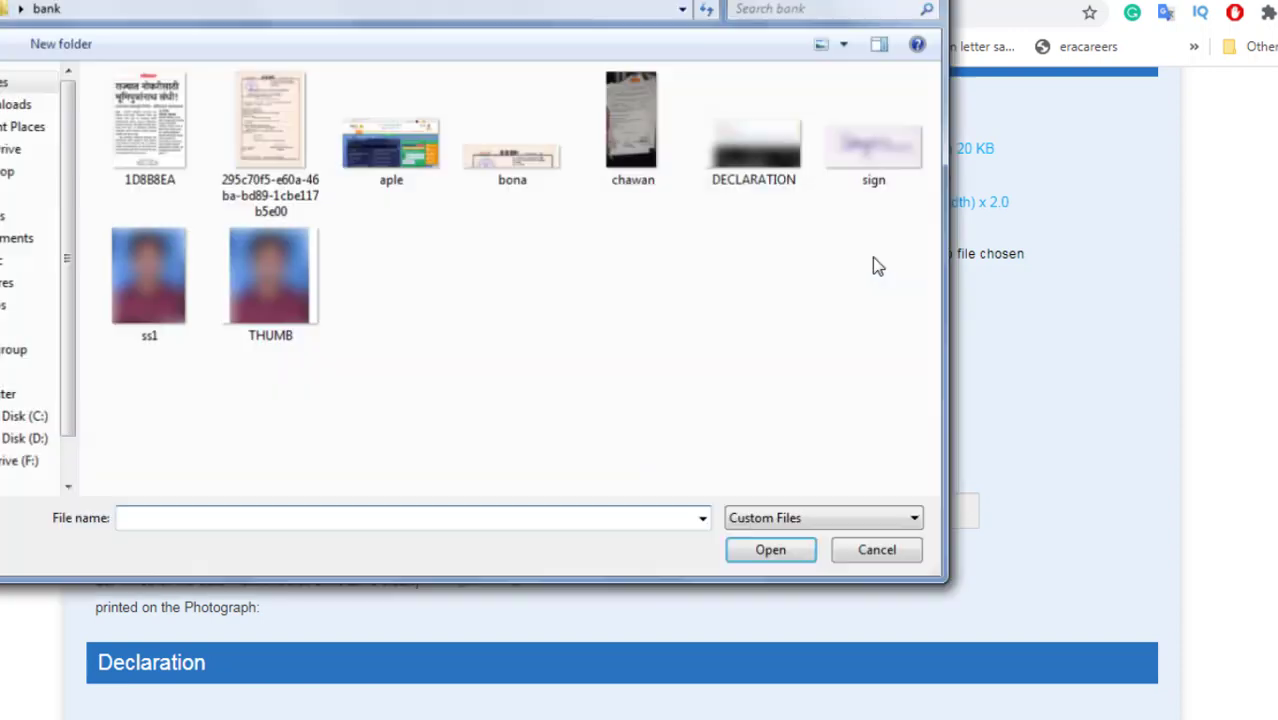
pyautogui.click(884, 162)
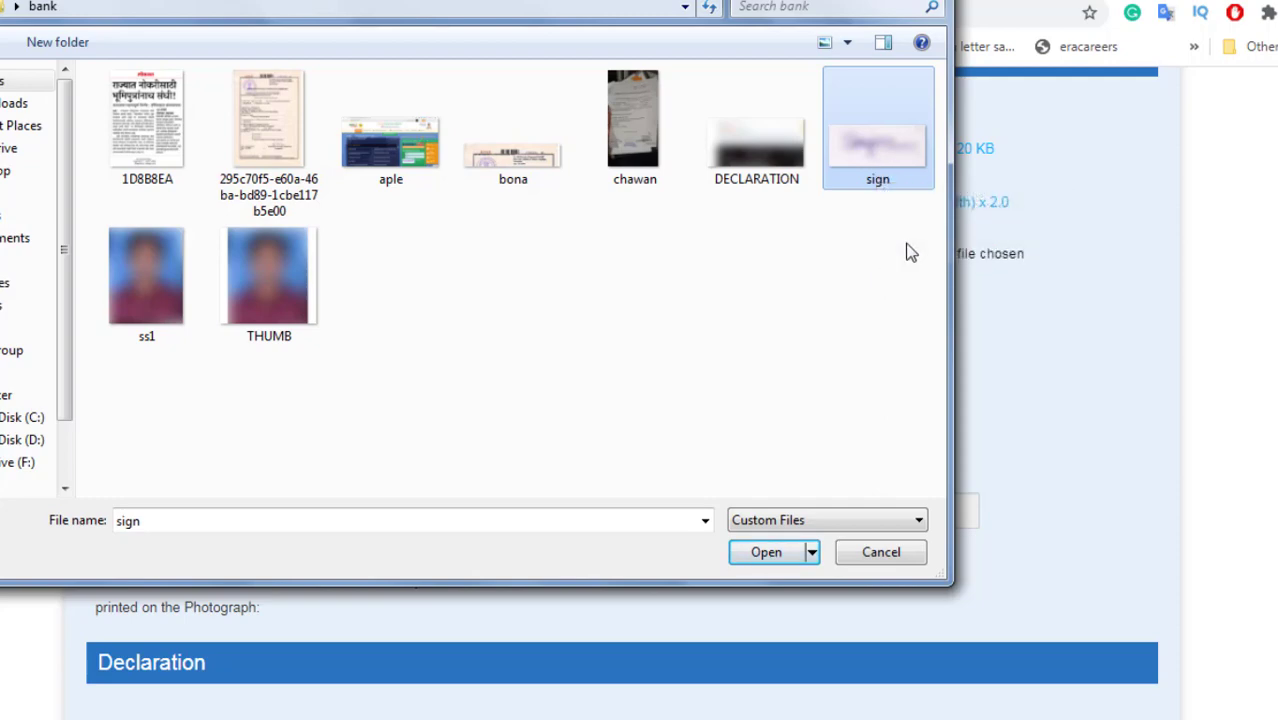
pyautogui.click(766, 552)
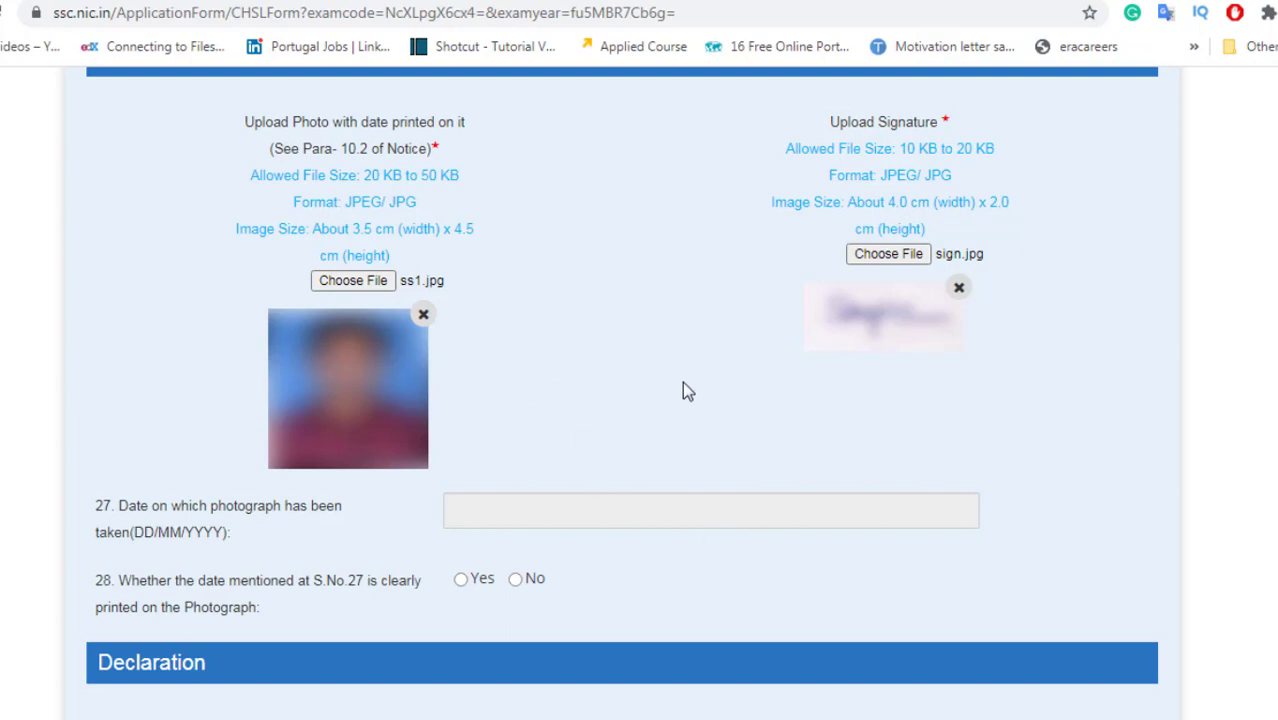
pyautogui.scroll(-2, 683, 383)
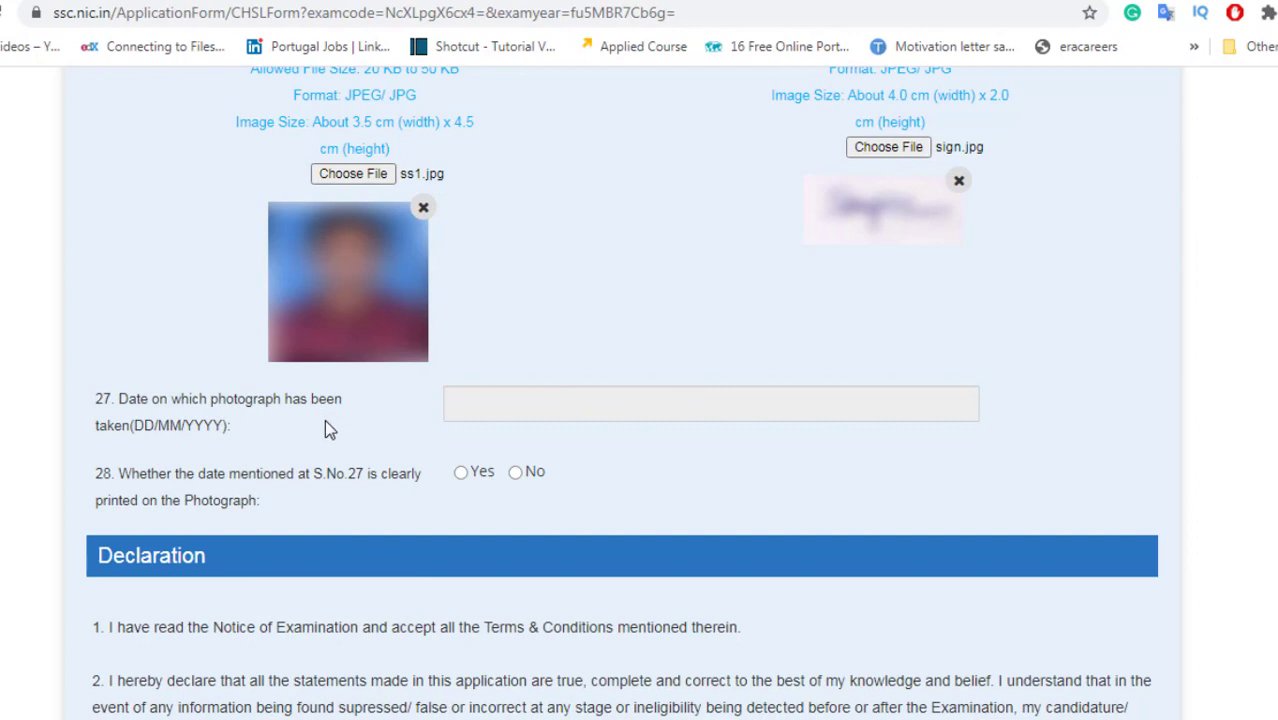
# - Set the date the photograph was taken to 13/10/2020 and try answering No to whether that date is clearly printed on it
pyautogui.click(455, 412)
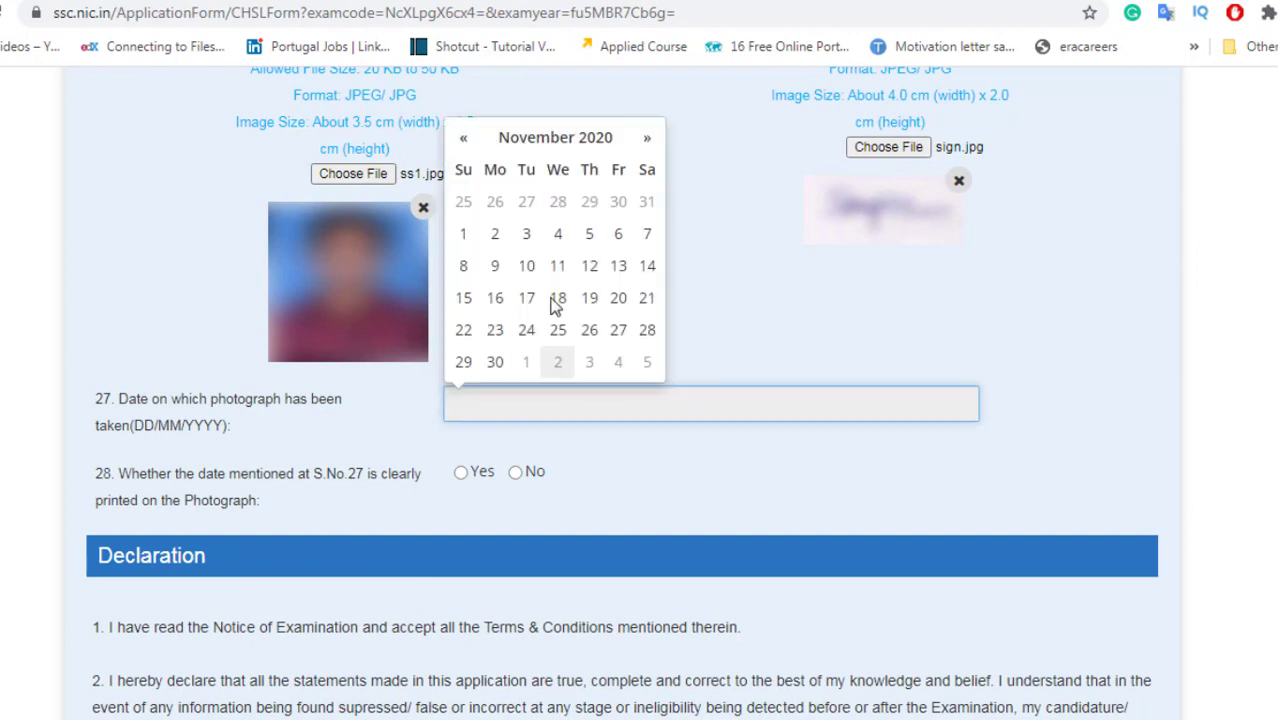
pyautogui.click(464, 139)
pyautogui.click(527, 272)
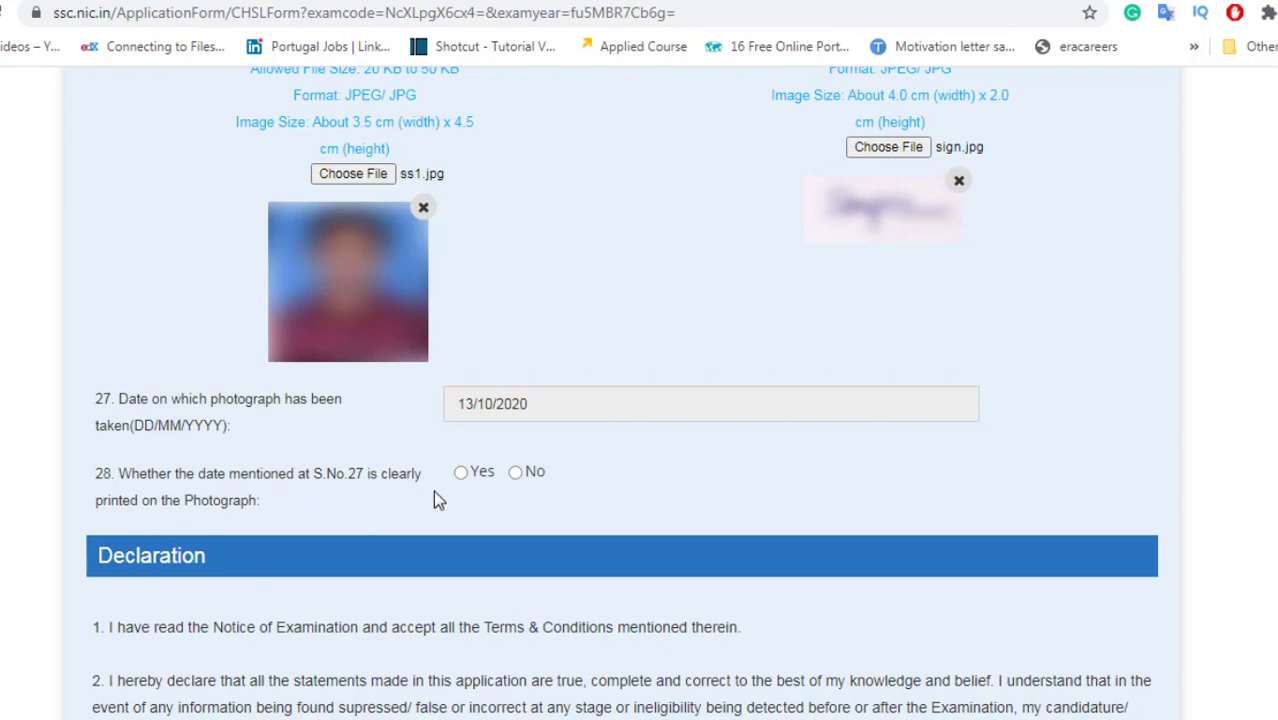
pyautogui.click(463, 480)
pyautogui.click(515, 472)
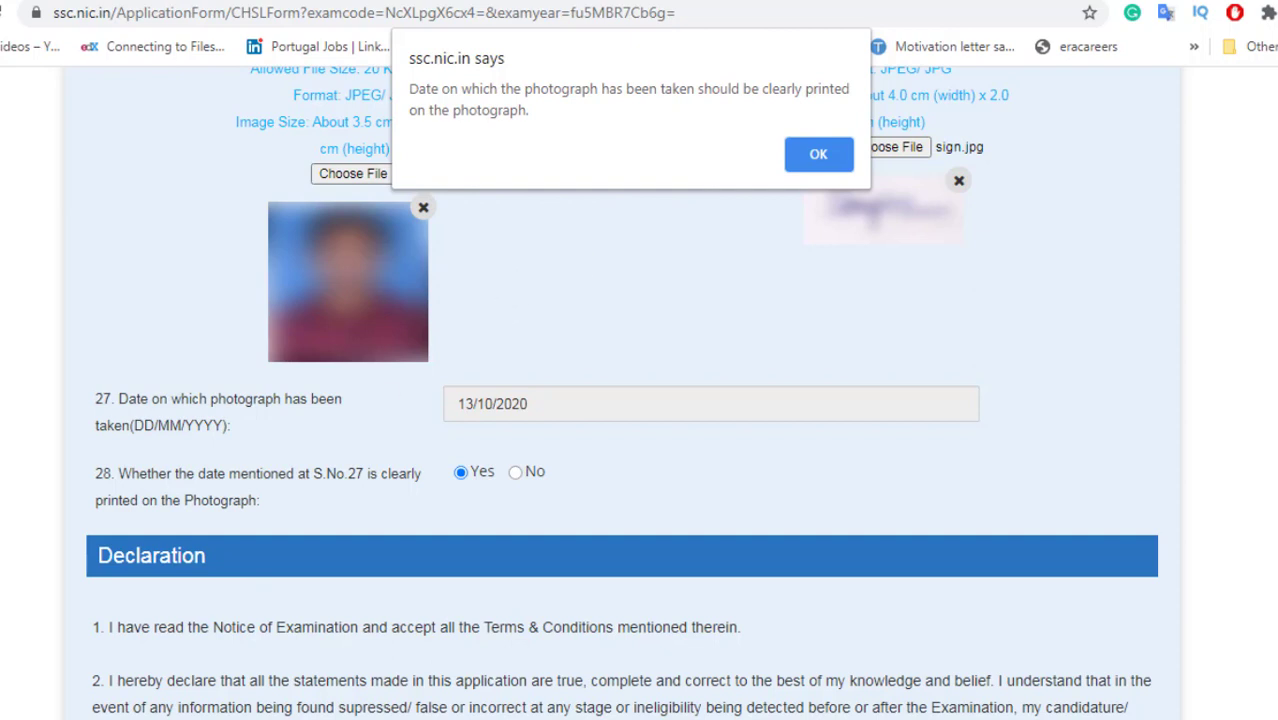
# - Switch to the Important Notice PDF to read the photograph age and printed-date rules, and return to the application form in Chrome
pyautogui.click(500, 650)
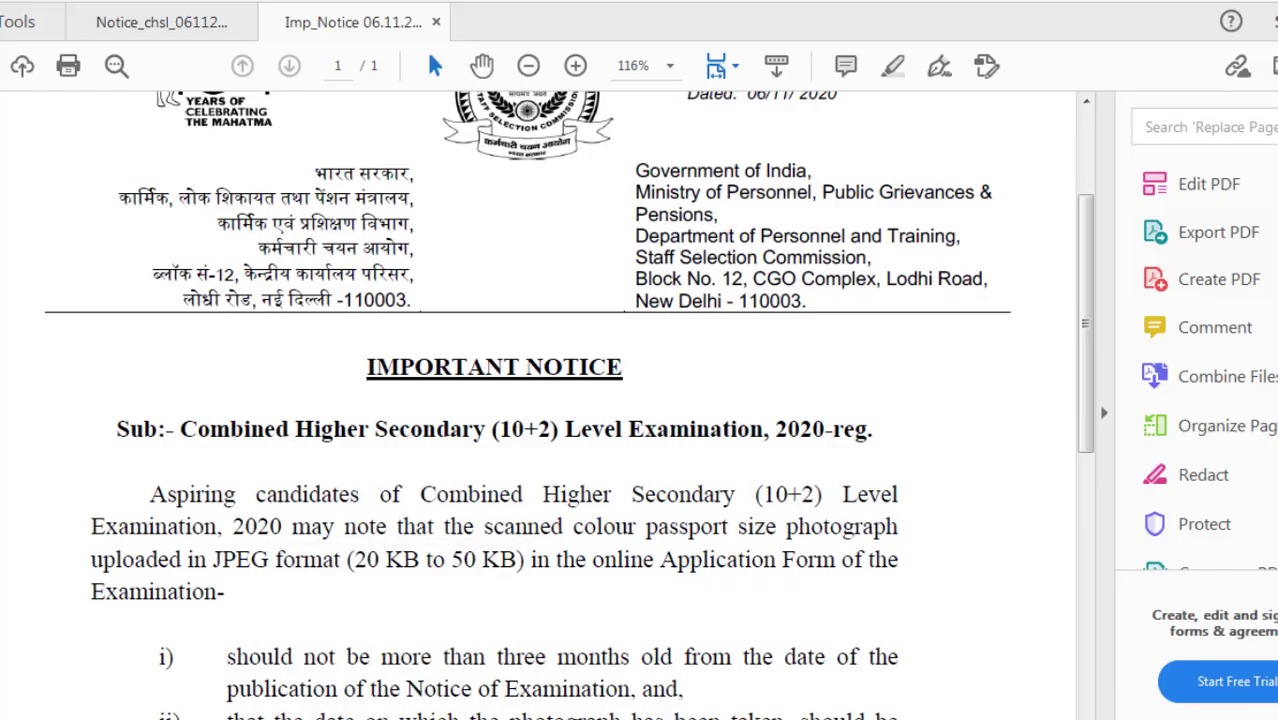
pyautogui.scroll(2, 500, 360)
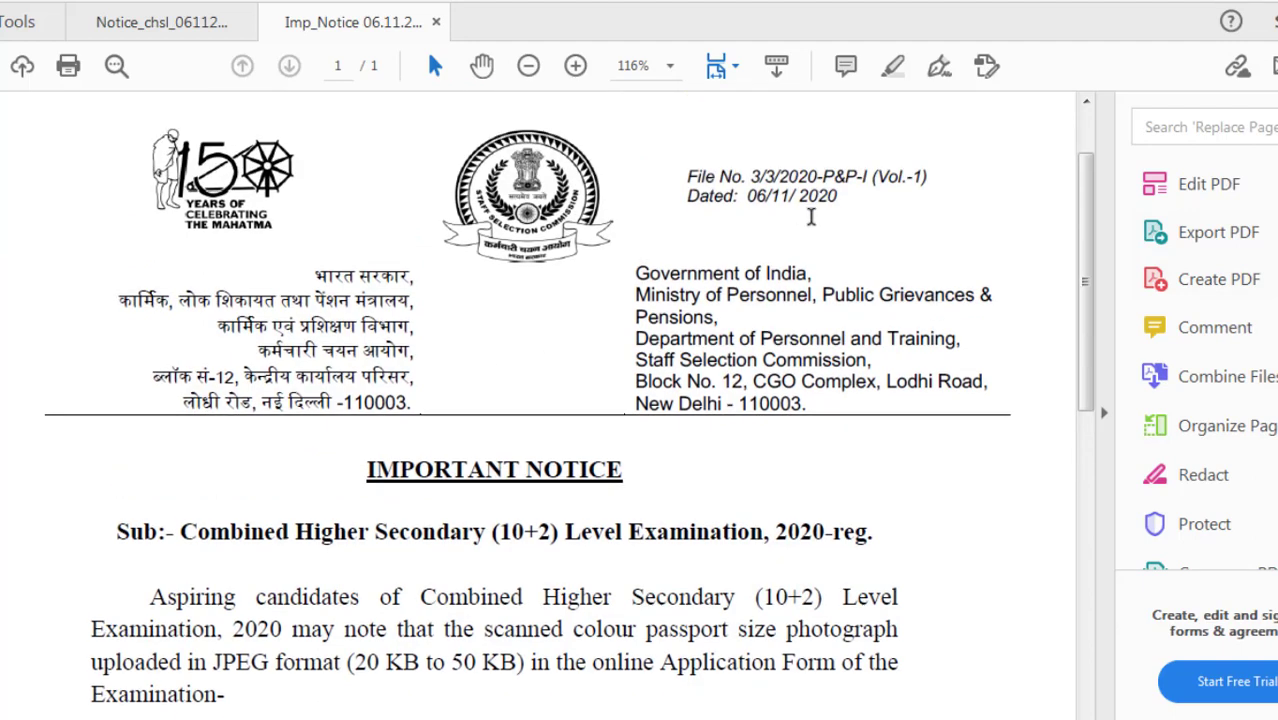
pyautogui.scroll(-3, 780, 216)
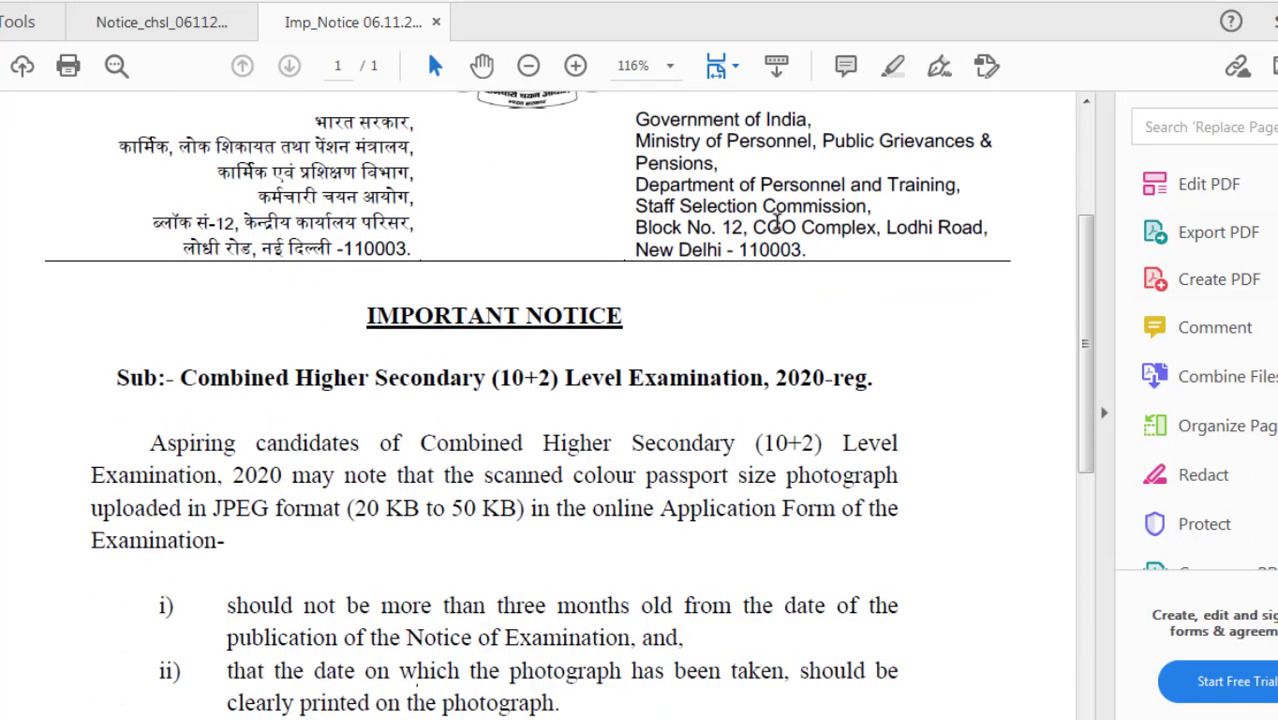
pyautogui.scroll(-4, 778, 226)
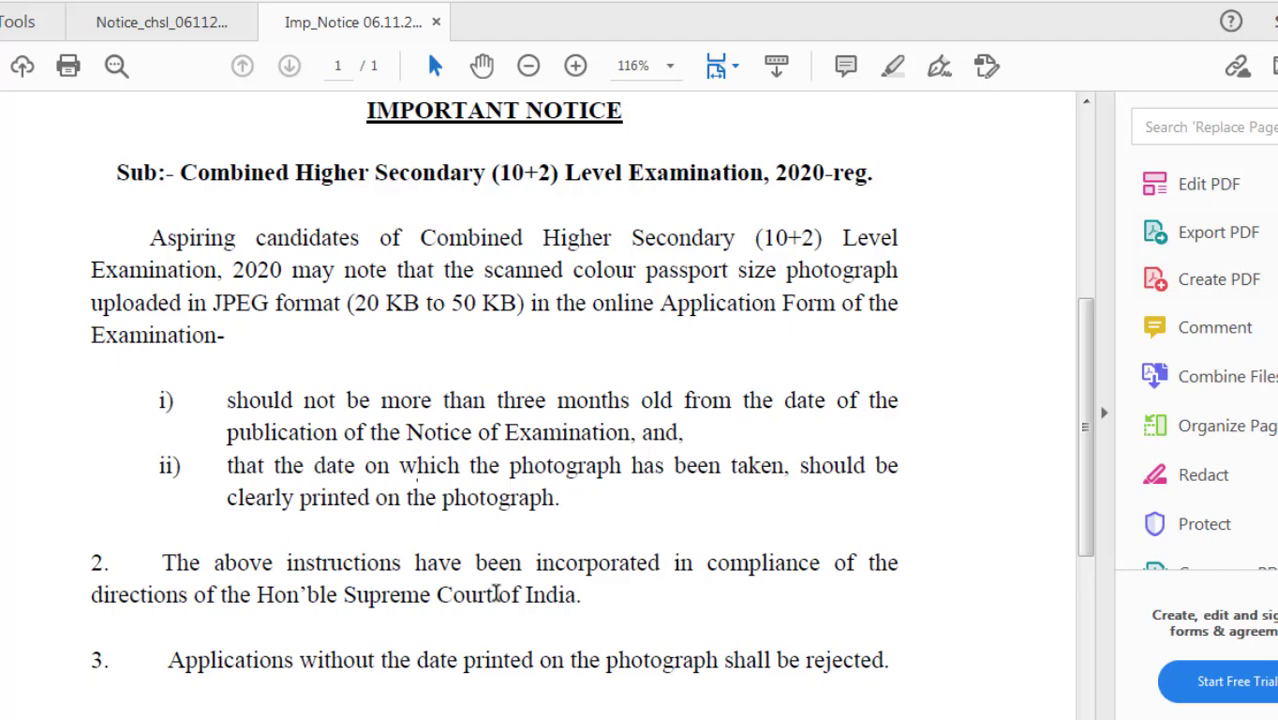
pyautogui.moveTo(393, 719)
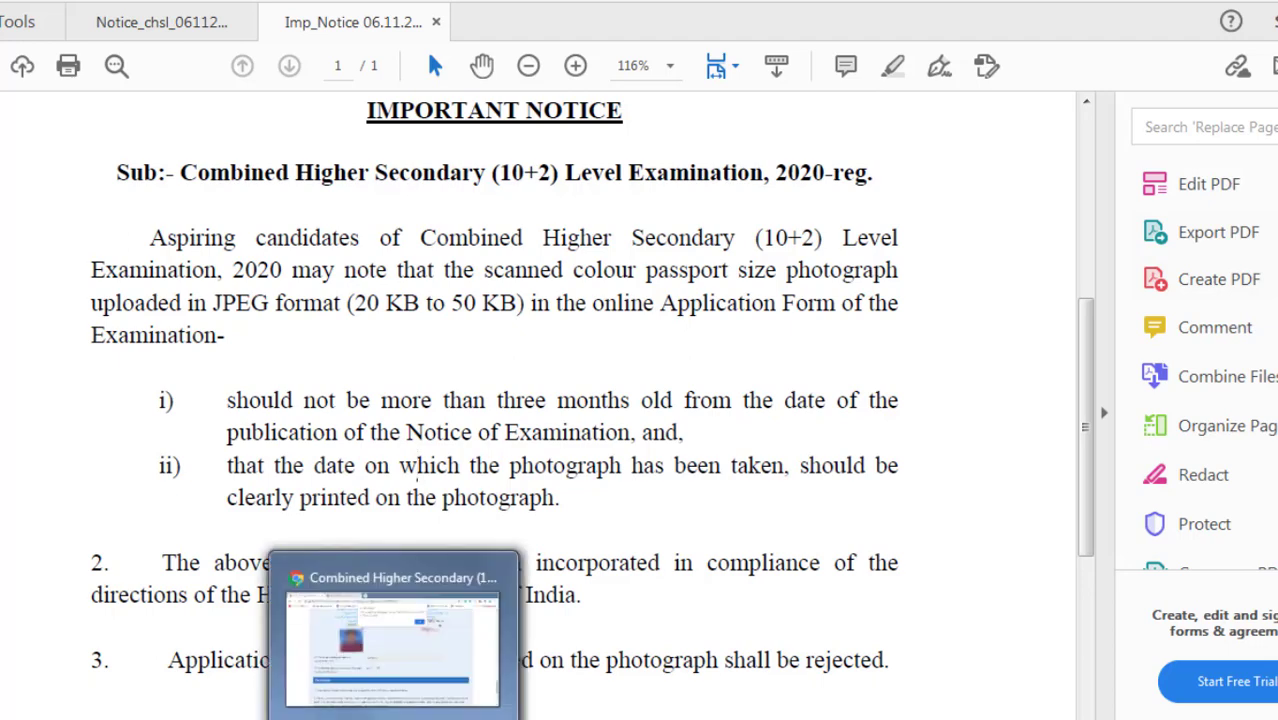
pyautogui.click(393, 645)
pyautogui.press('Return')
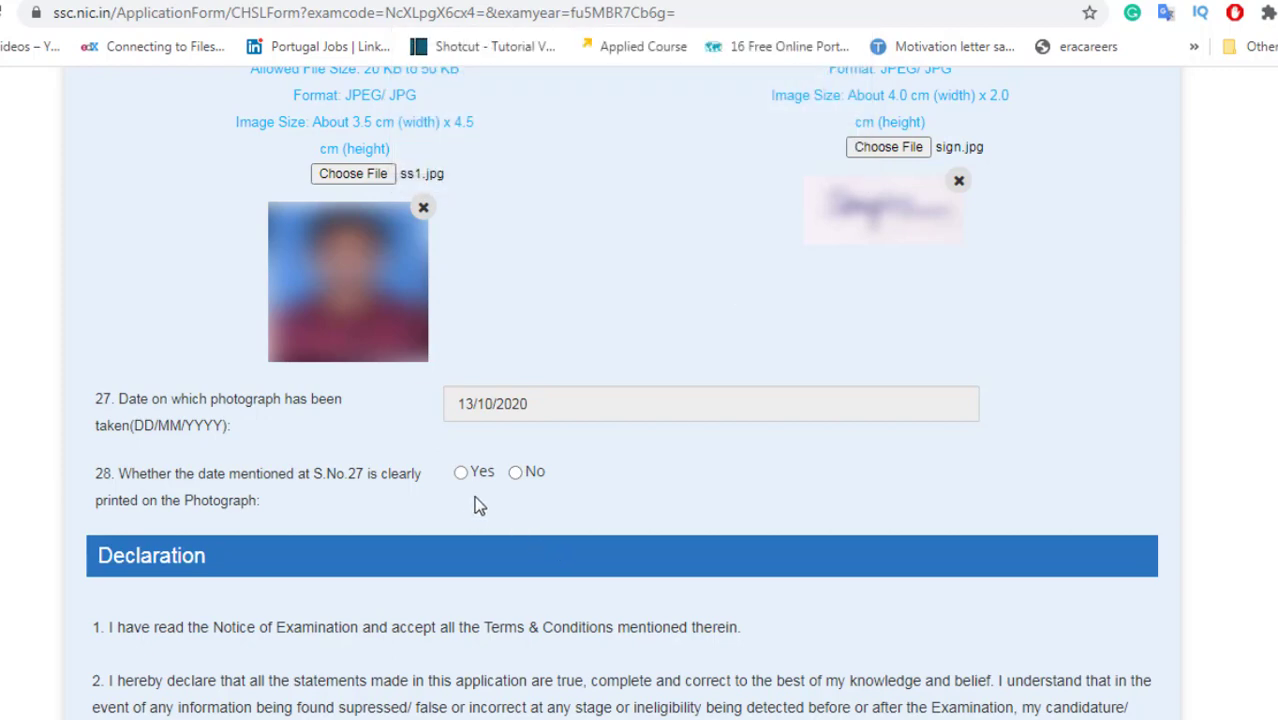
# - Answer Yes to the date being clearly printed on the photograph and agree to the declaration
pyautogui.click(462, 474)
pyautogui.scroll(-1, 506, 418)
pyautogui.scroll(-3, 506, 415)
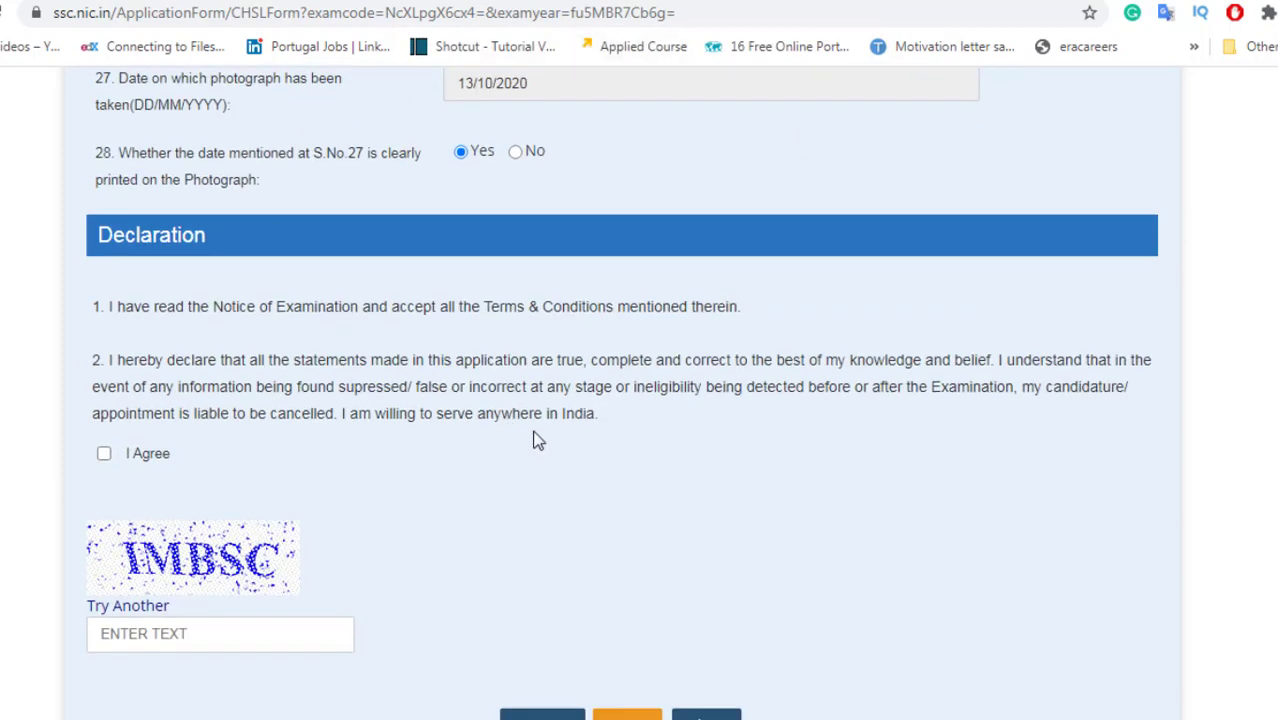
pyautogui.click(104, 453)
# - Enter the captcha text shown below the declaration and open the application form preview
pyautogui.scroll(-2, 257, 466)
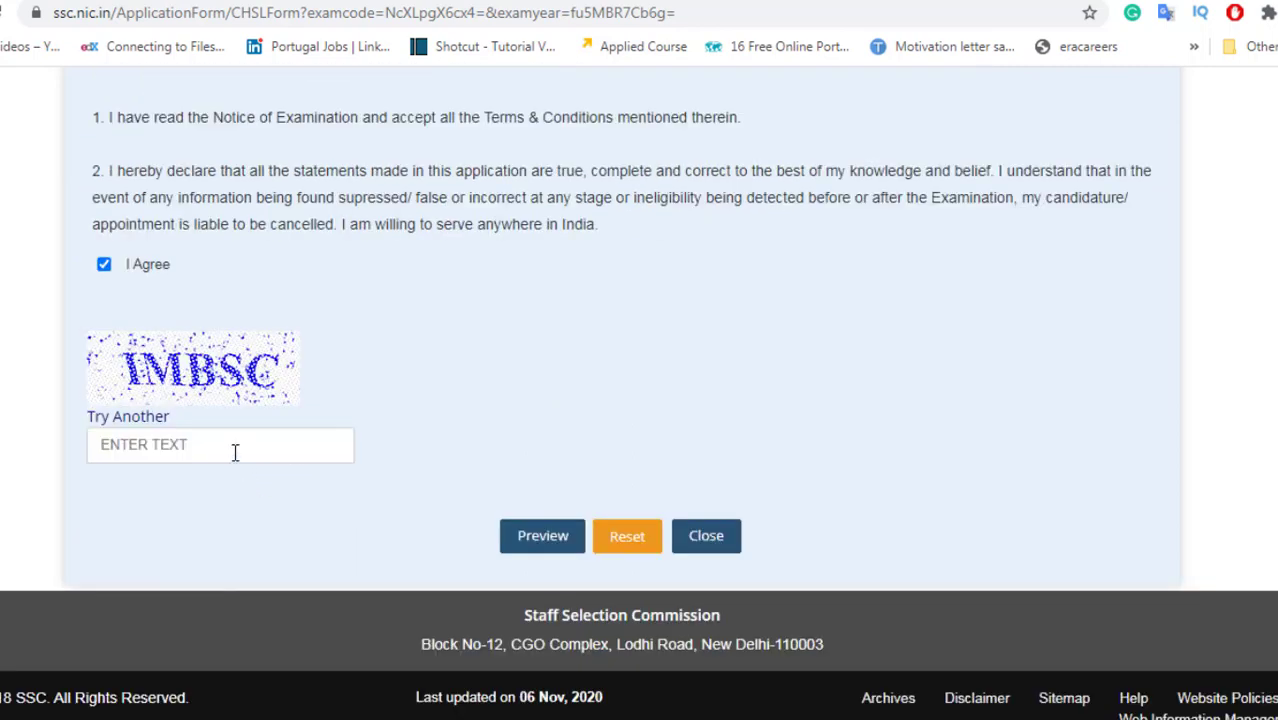
pyautogui.click(239, 451)
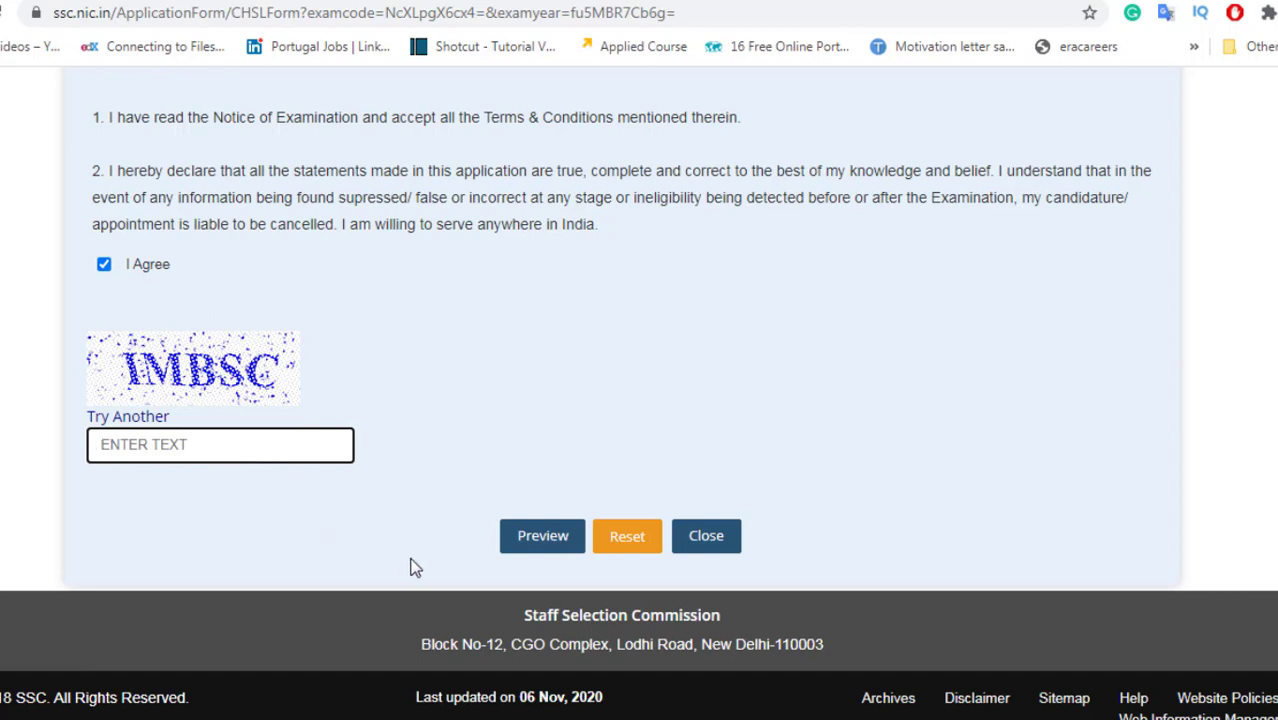
pyautogui.write('IMBSC')
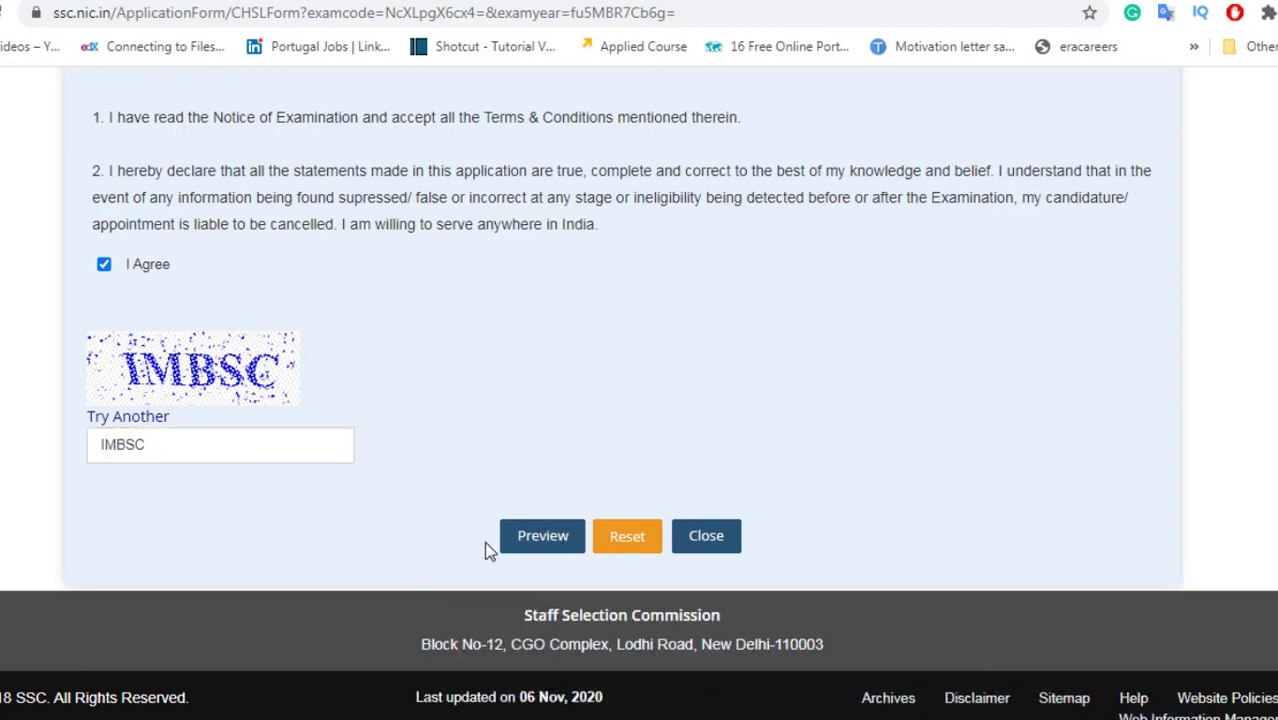
pyautogui.click(540, 537)
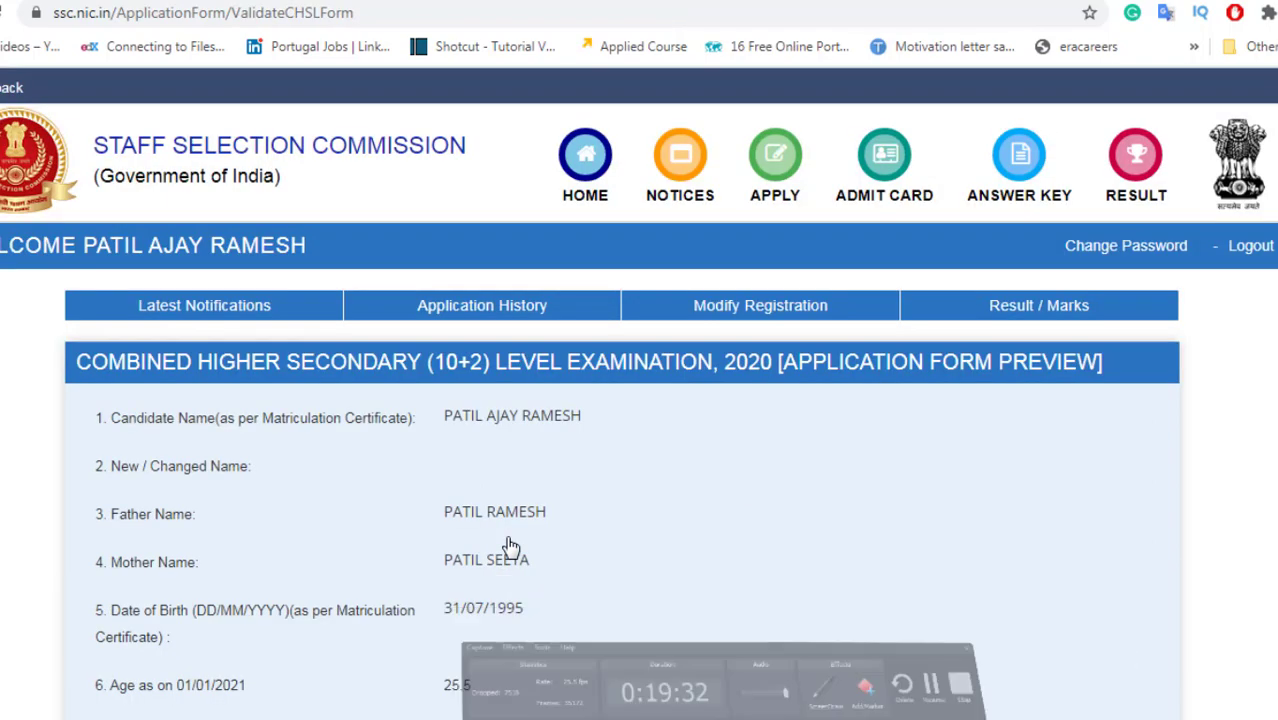
# - Review the application form preview through to the photo and signature, and make the final submission of the application
pyautogui.scroll(-3, 919, 465)
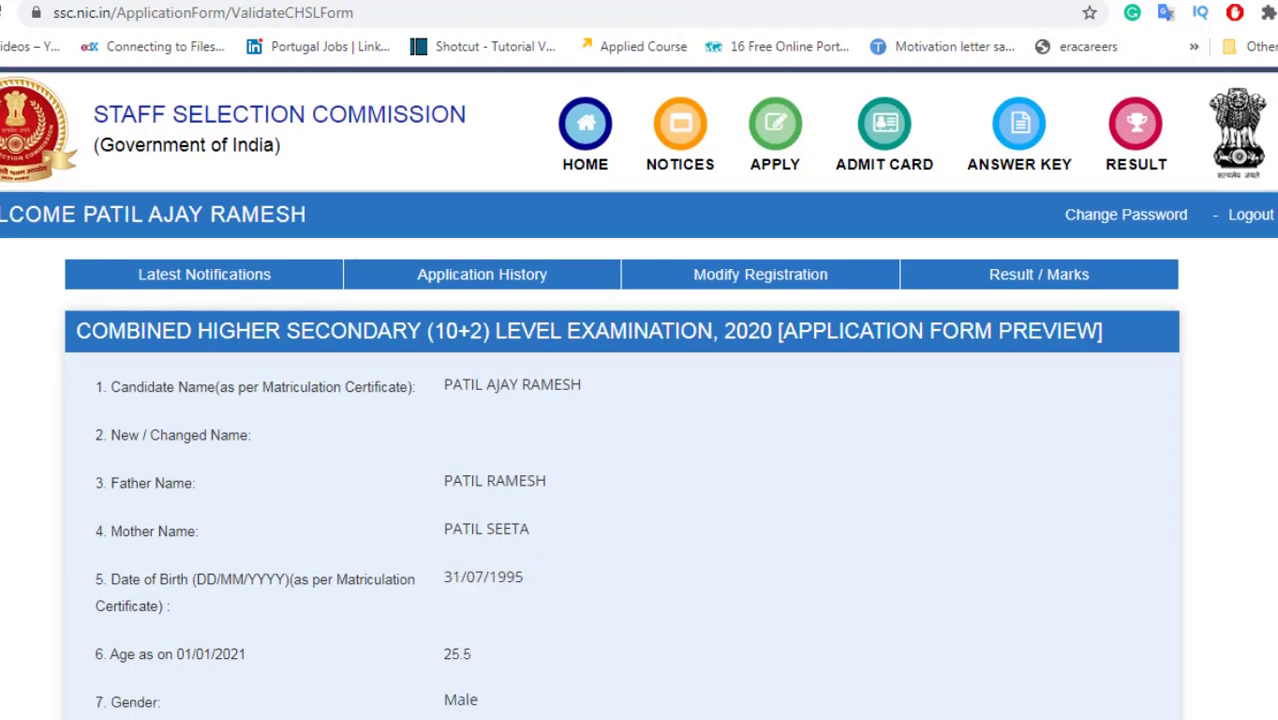
pyautogui.scroll(-1, 620, 400)
pyautogui.scroll(-15, 620, 400)
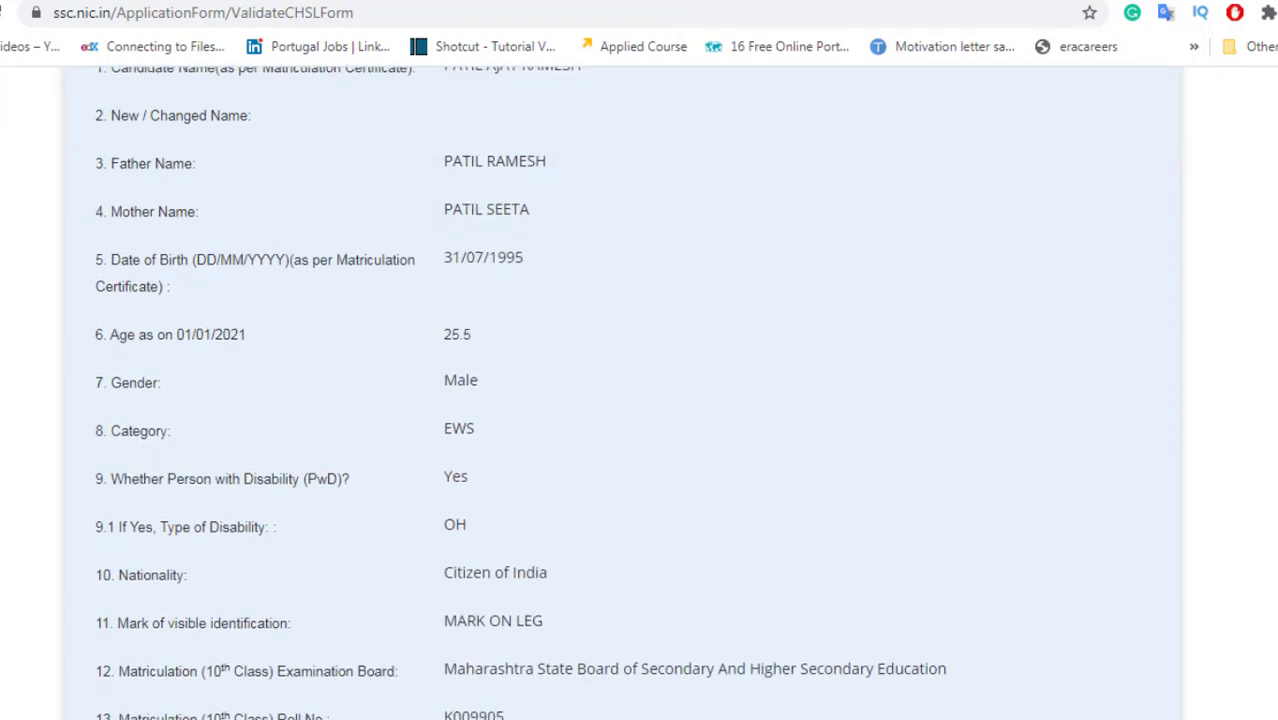
pyautogui.scroll(-2, 620, 400)
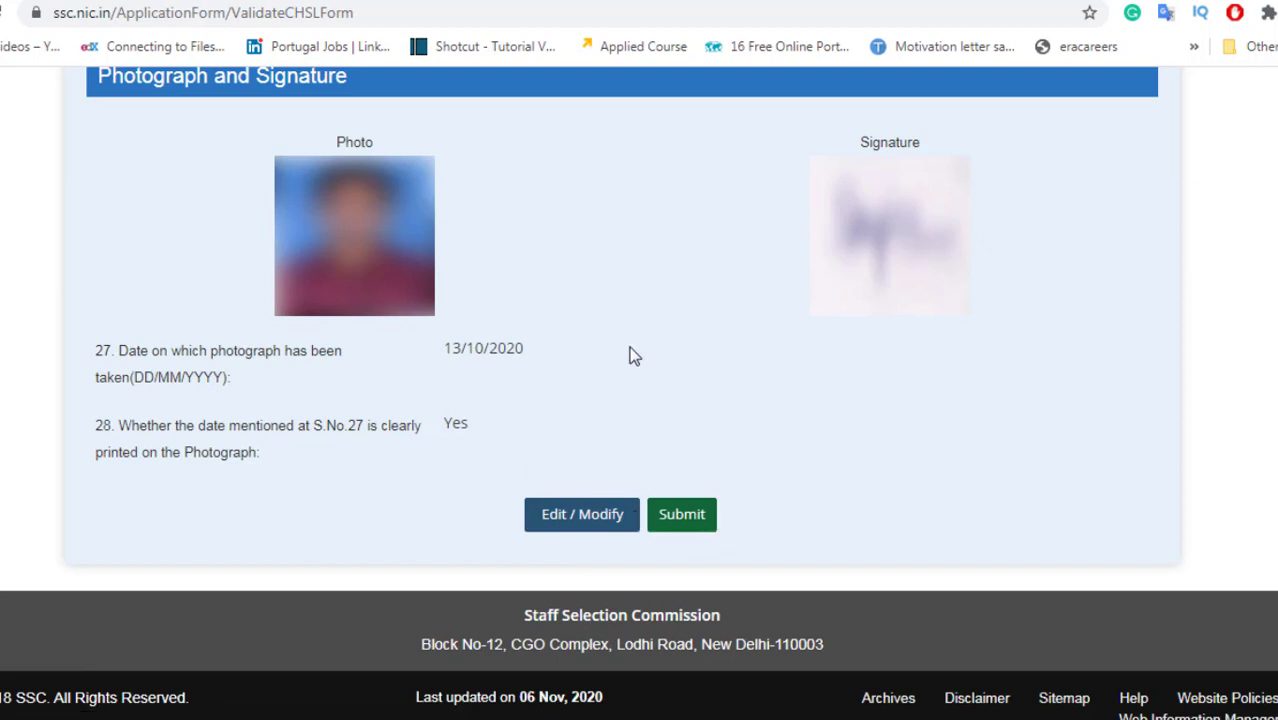
pyautogui.click(683, 518)
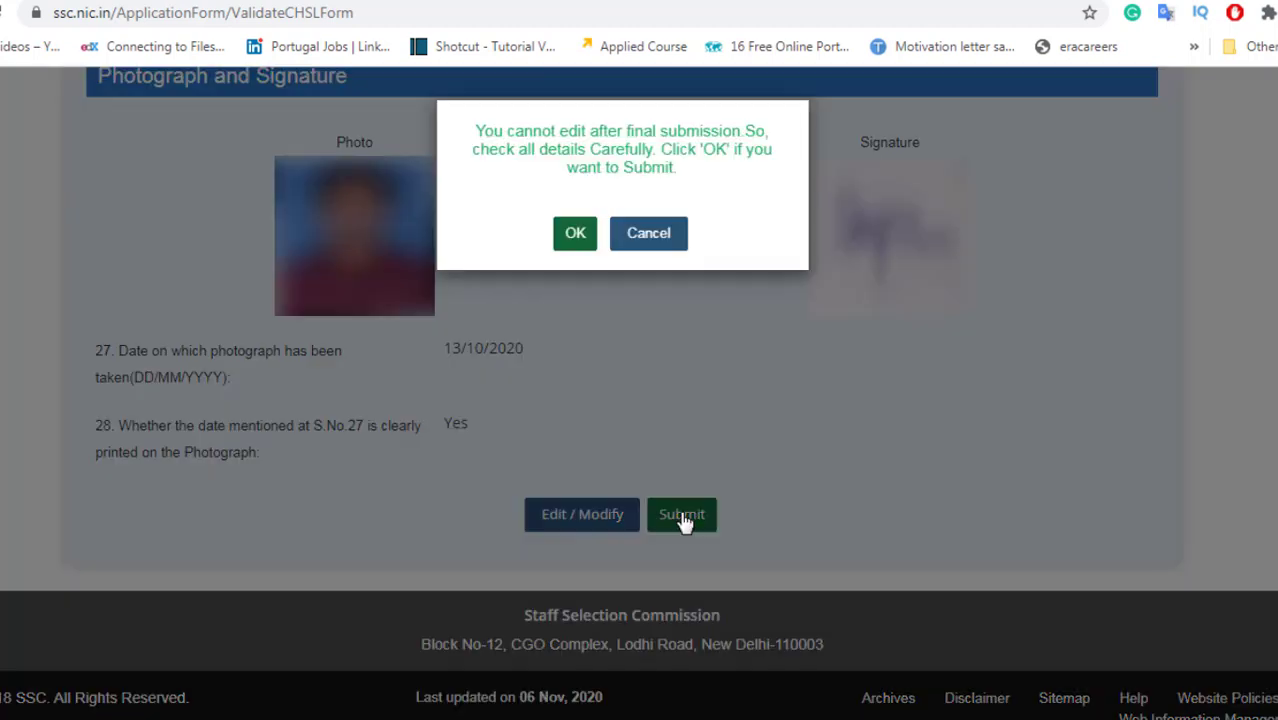
pyautogui.click(572, 240)
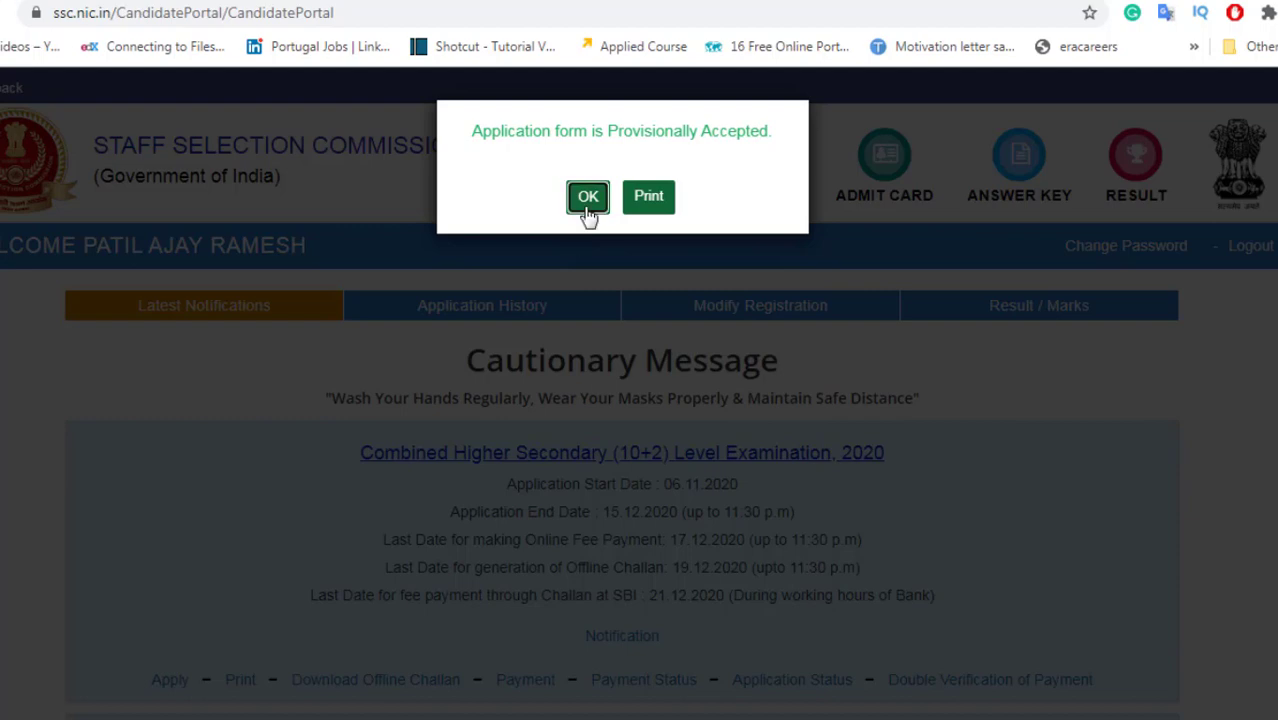
pyautogui.click(587, 198)
# - Try to open the fee payment for the Combined Higher Secondary (10+2) Level Examination, 2020 and dismiss the message
pyautogui.scroll(-3, 590, 211)
pyautogui.click(533, 365)
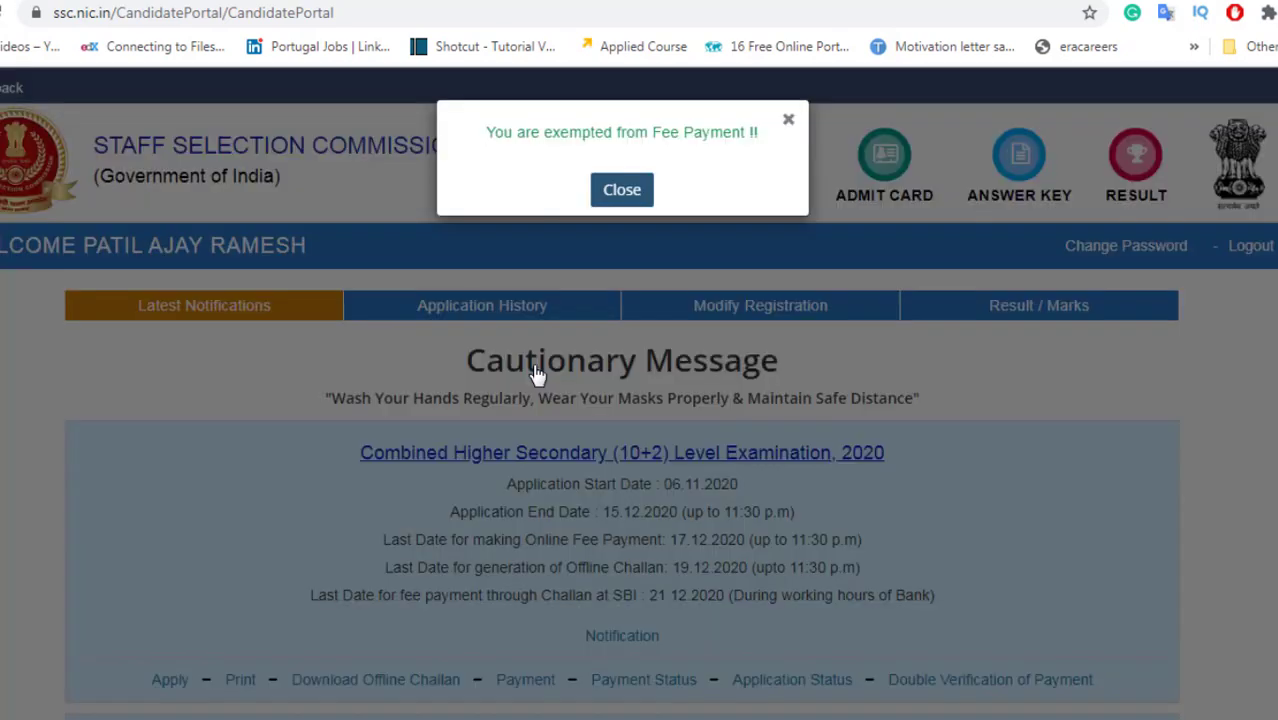
pyautogui.click(630, 199)
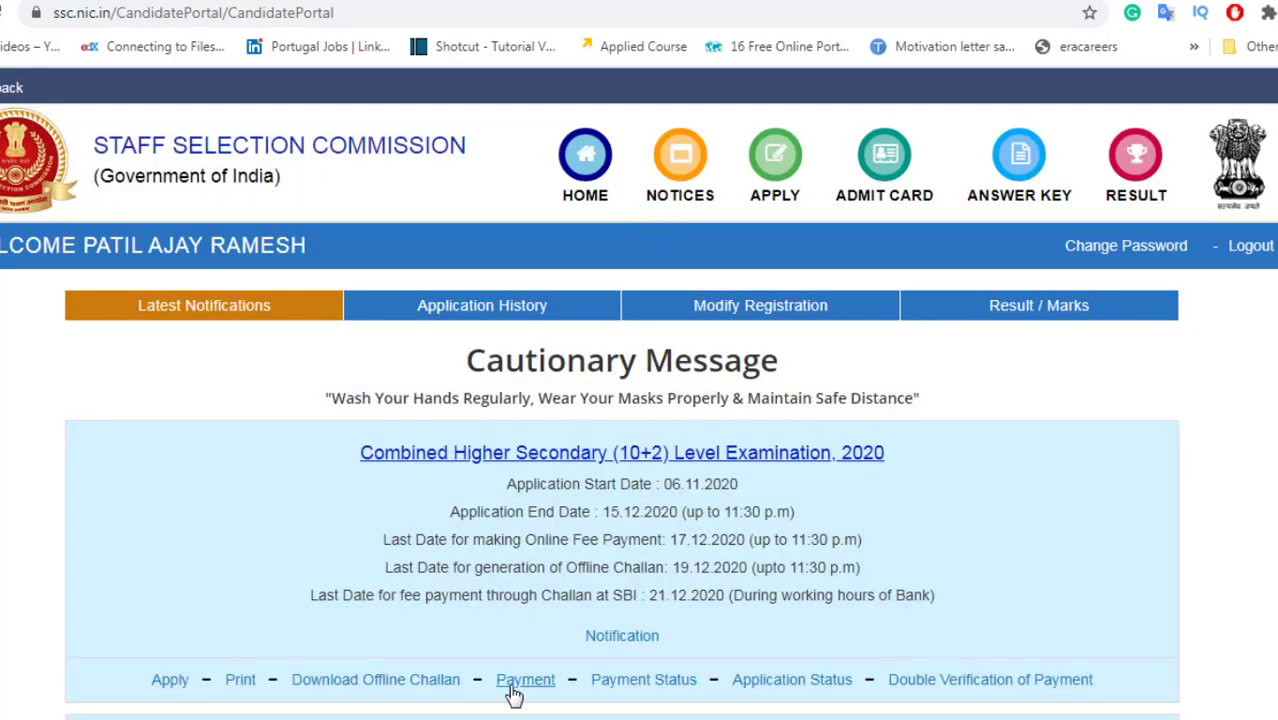
# - Try to download the offline challan for the Combined Higher Secondary (10+2) Level Examination, 2020 and dismiss the message
pyautogui.scroll(-1, 513, 685)
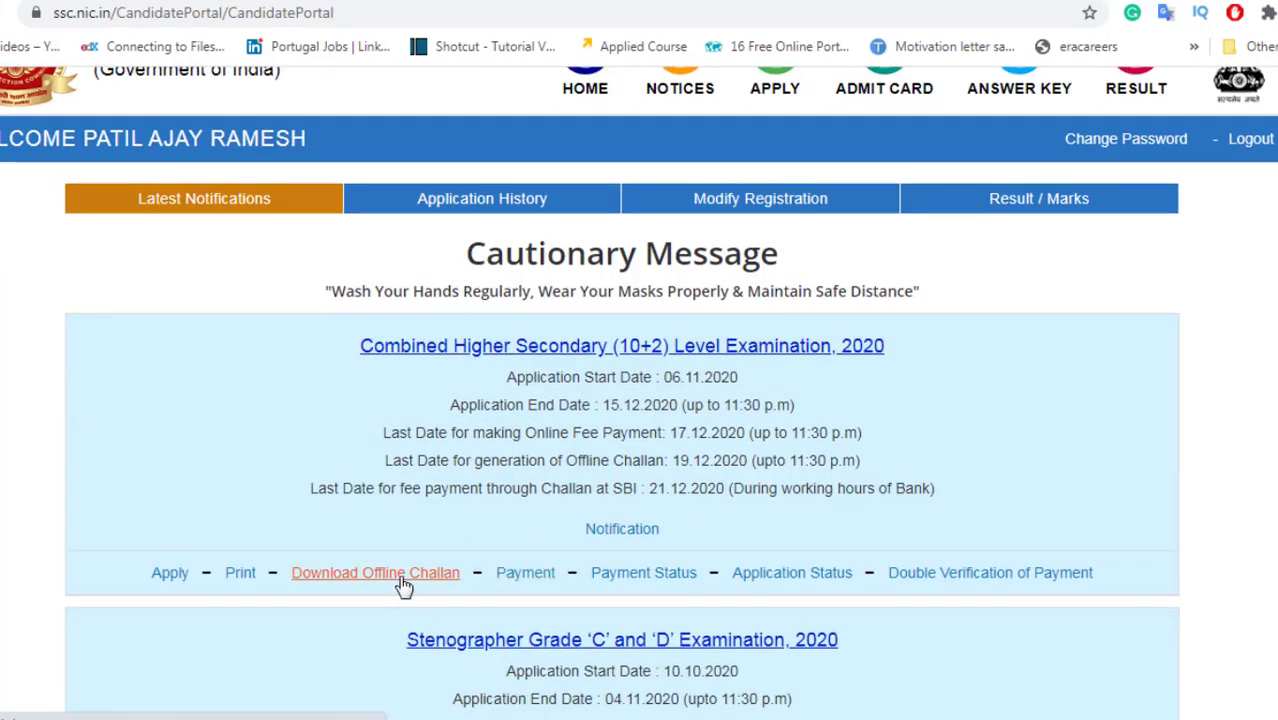
pyautogui.click(399, 574)
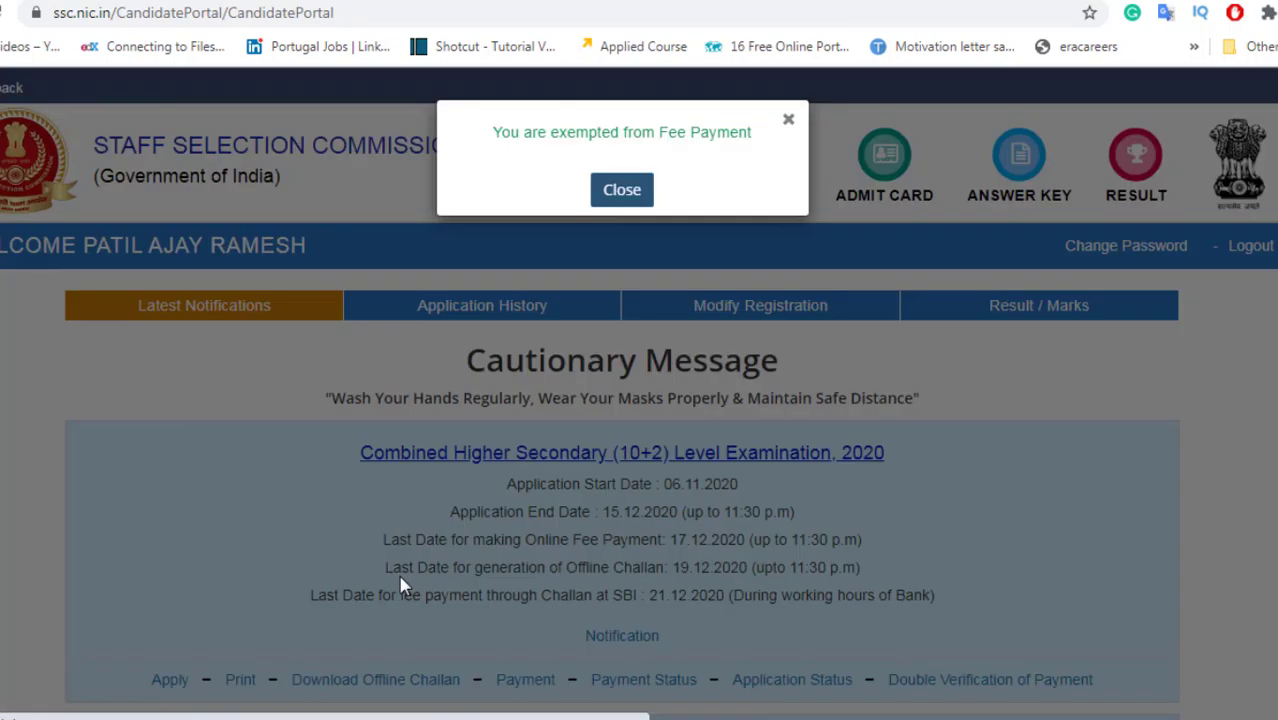
pyautogui.click(616, 192)
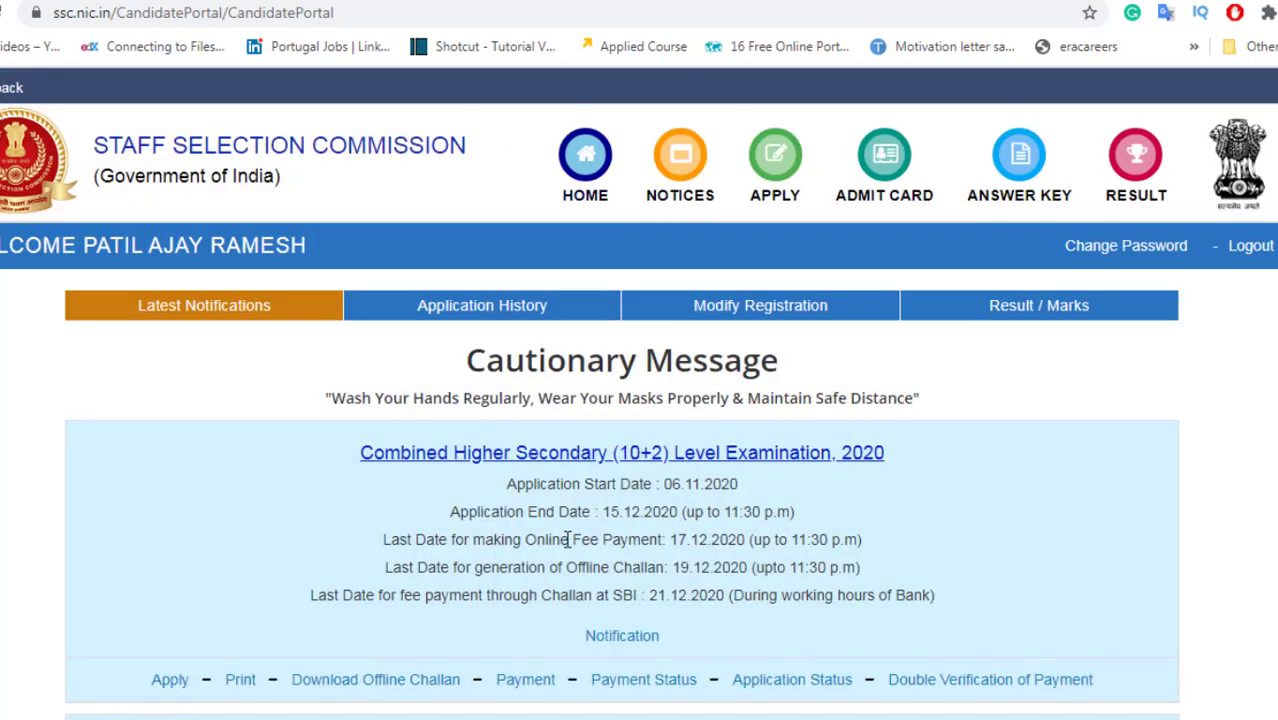
# - Check the double verification of payment for the Combined Higher Secondary (10+2) Level Examination, 2020 and dismiss the message
pyautogui.scroll(-1, 565, 541)
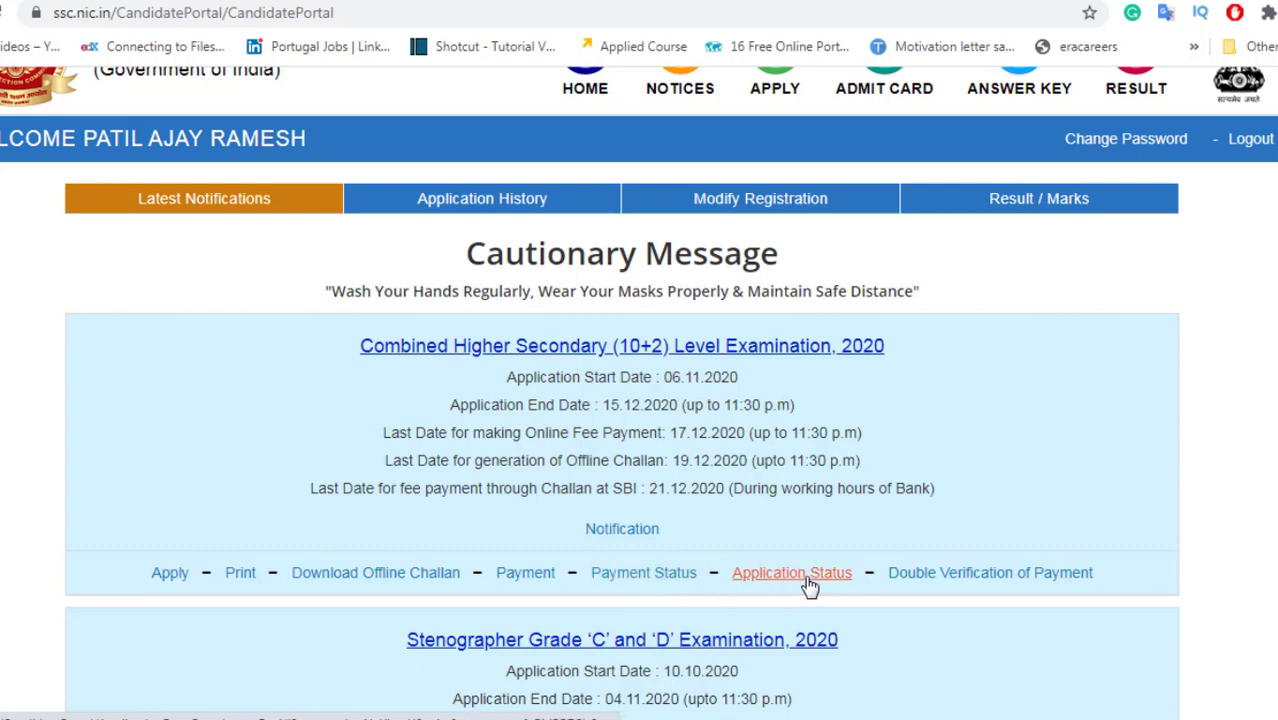
pyautogui.click(952, 575)
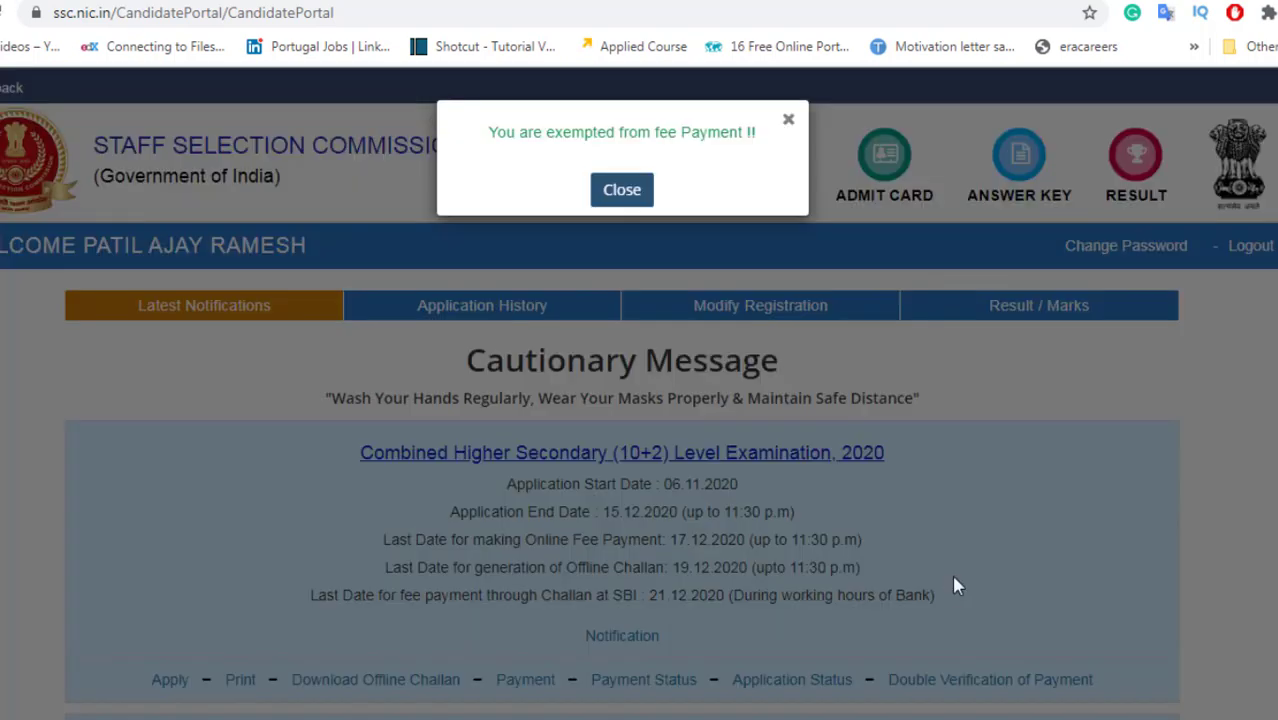
pyautogui.click(622, 189)
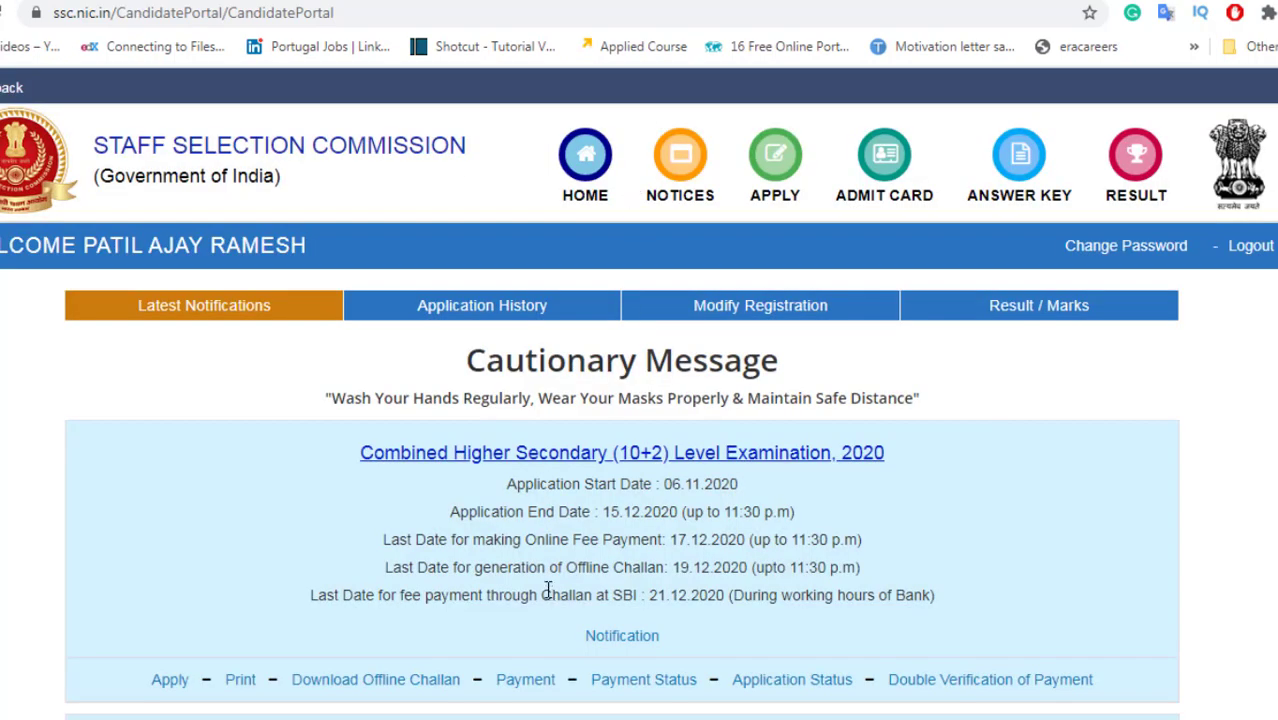